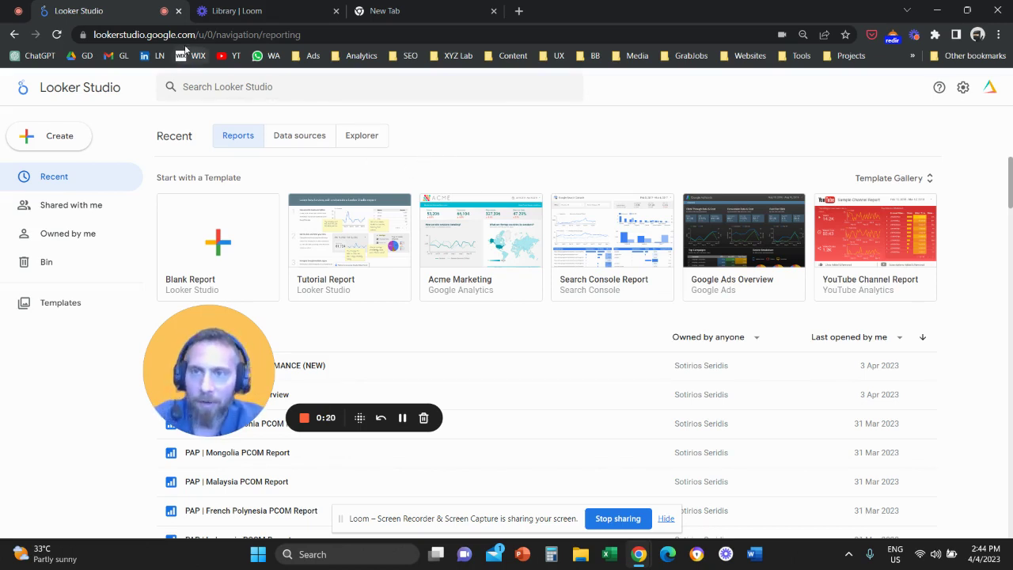
drag(196, 35, 121, 38)
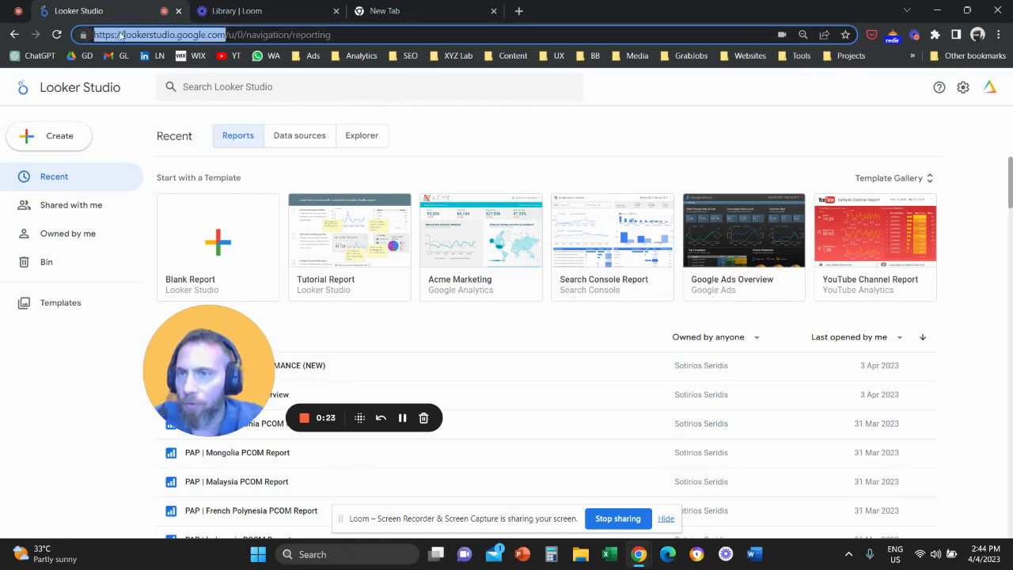
click(531, 119)
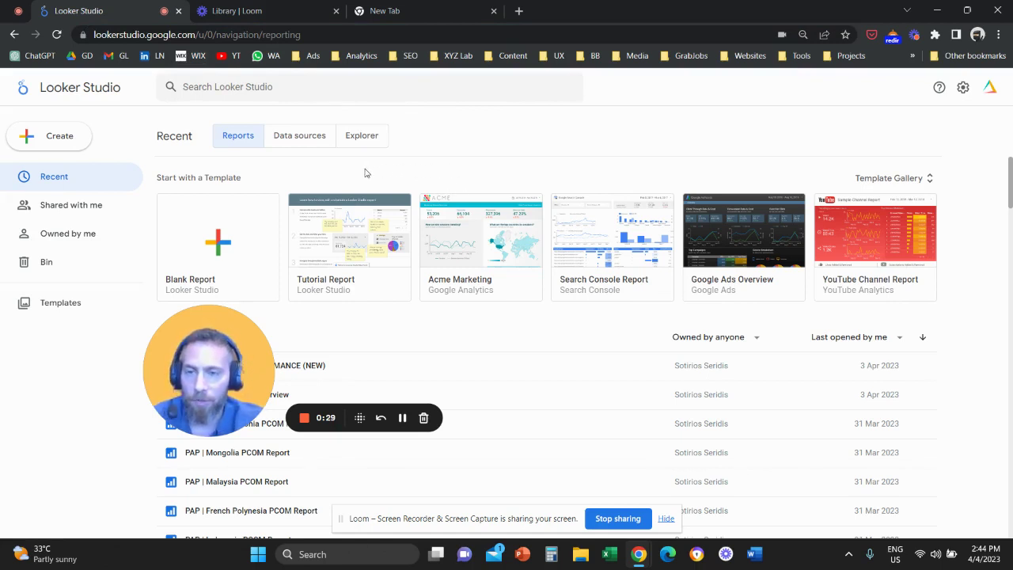
Create a blank report and choose Google Analytics as the connector for its data
click(221, 248)
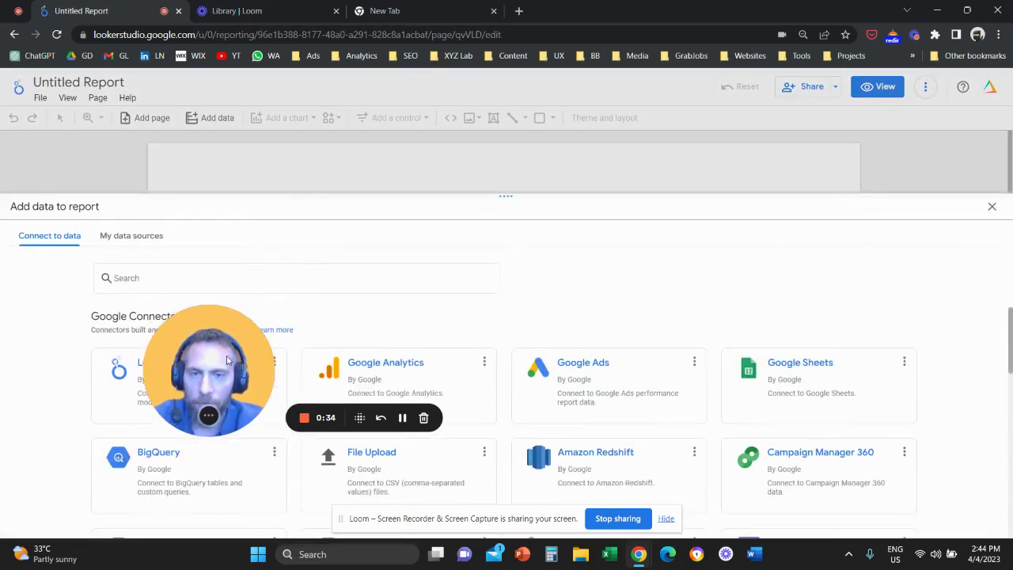
drag(239, 376, 514, 353)
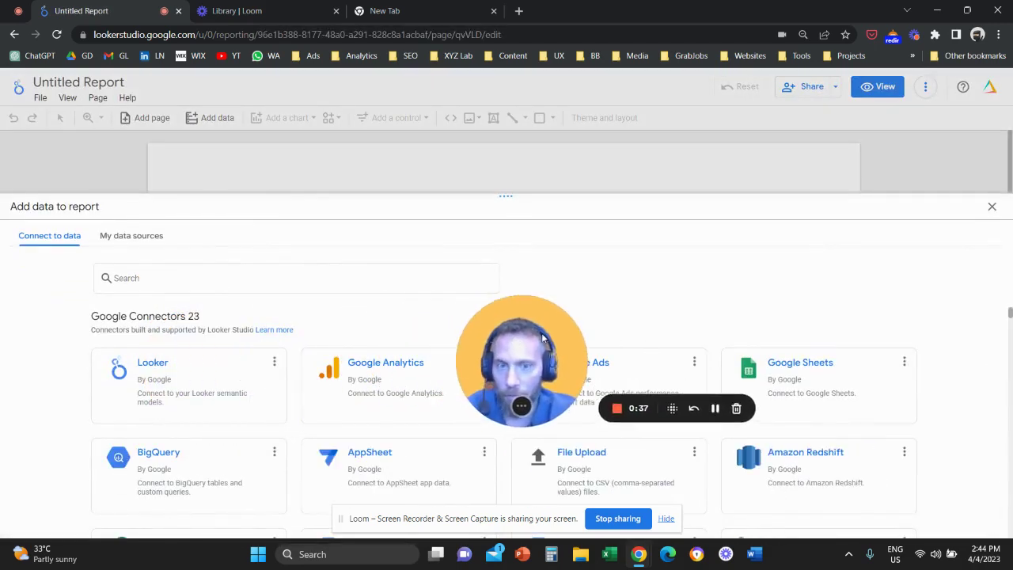
click(437, 356)
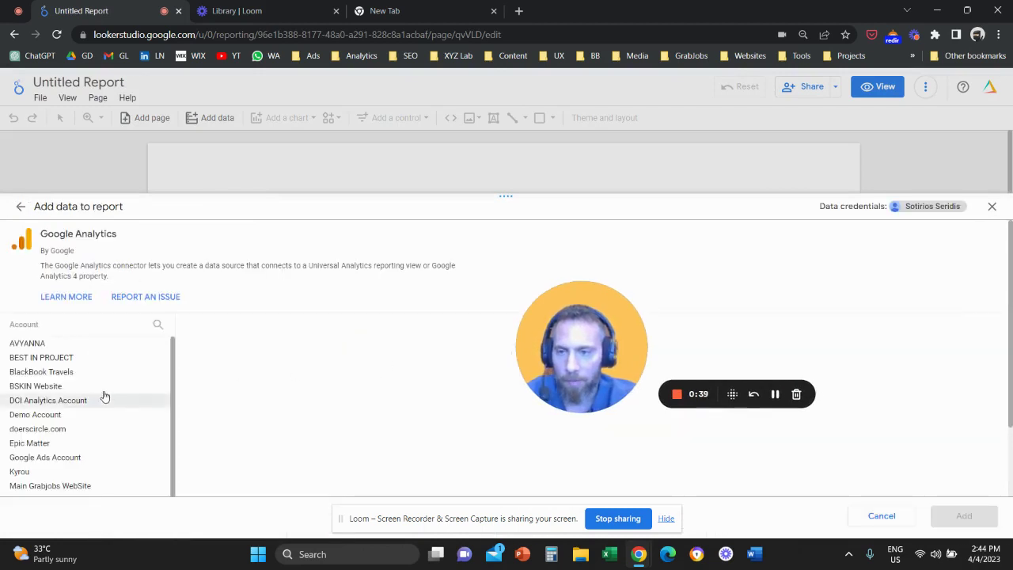
Add the GA4 property XYZ Lab from the XYZ Lab account to the report as its data source
scroll(105, 396, down, 6)
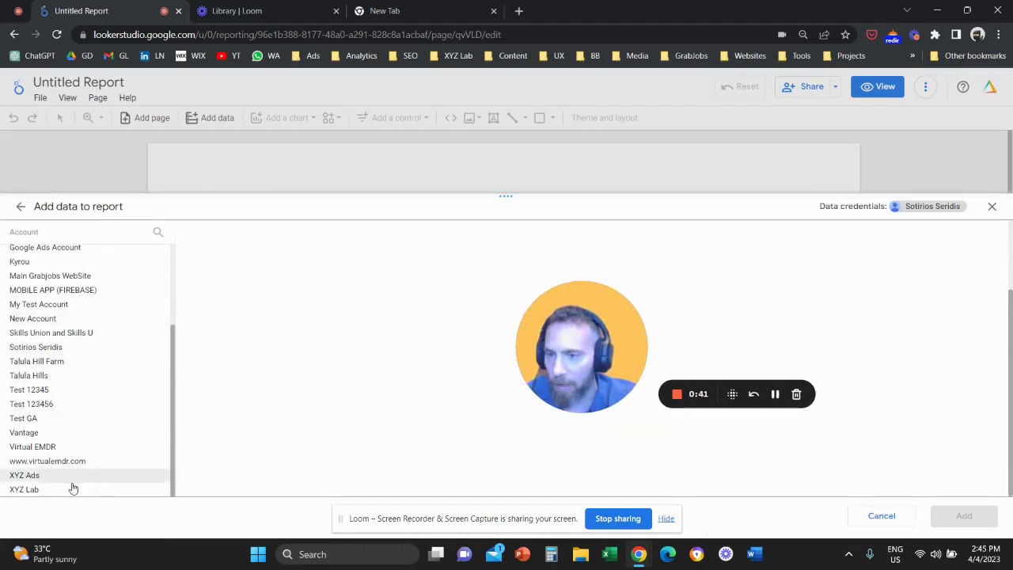
click(71, 488)
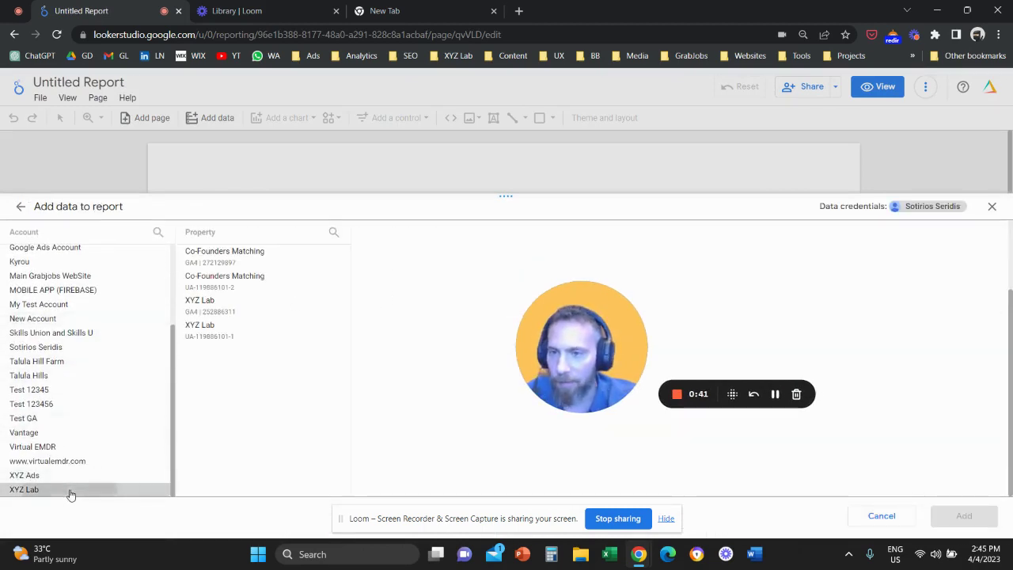
click(255, 309)
drag(560, 335, 469, 287)
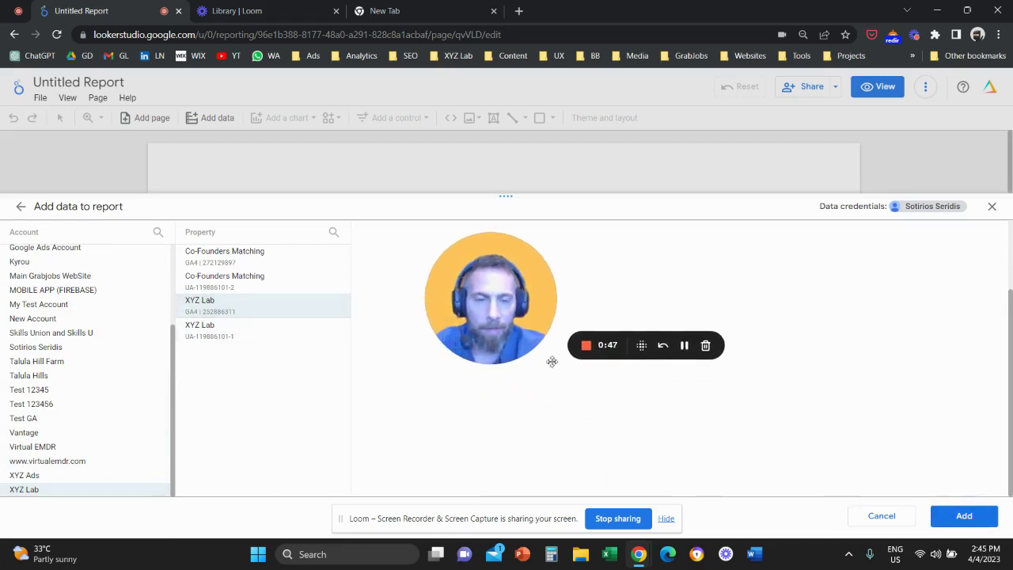
drag(551, 361, 863, 466)
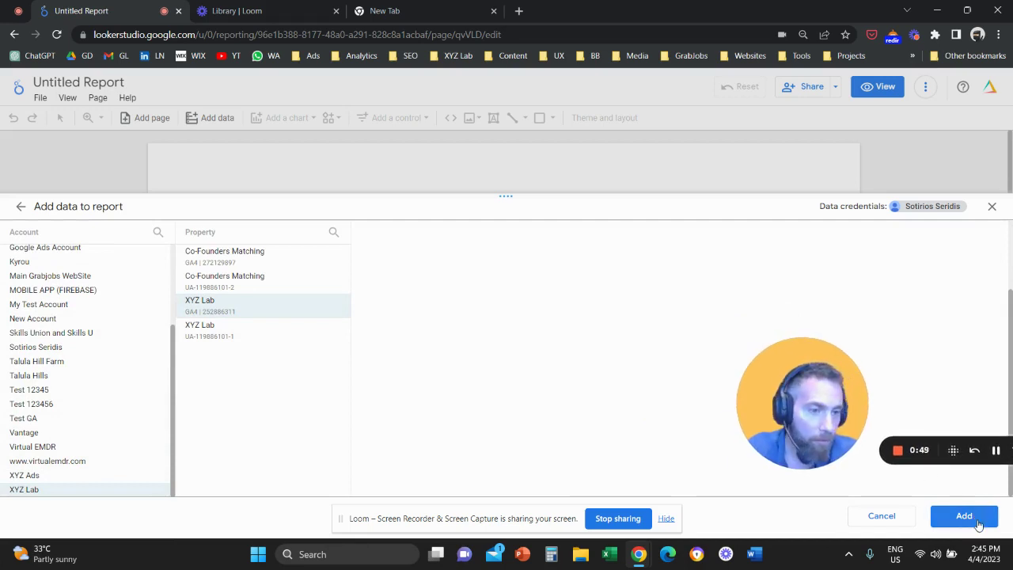
click(964, 515)
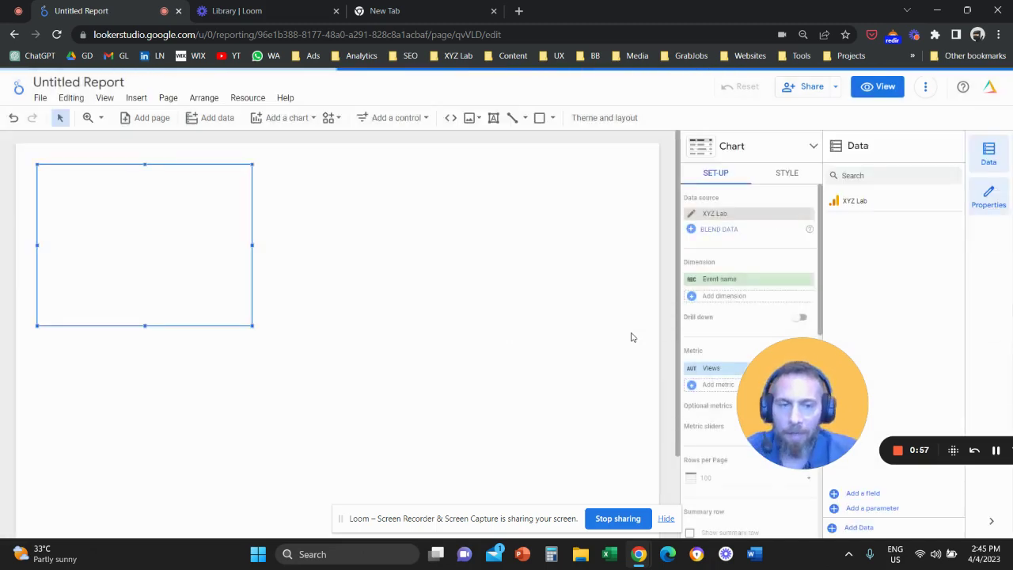
Delete the default Event name and Views table from the report page
drag(777, 406, 459, 352)
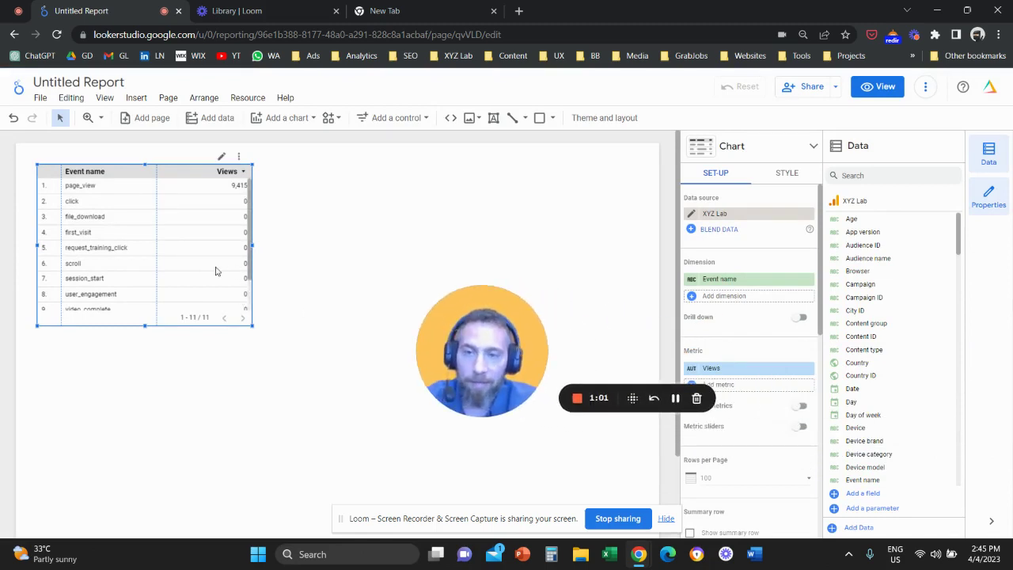
key(Delete)
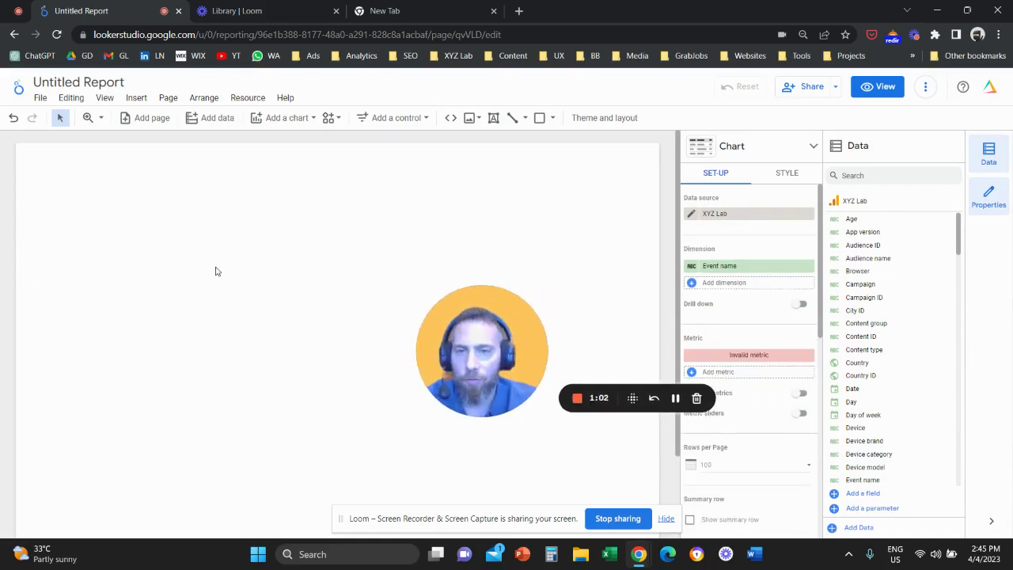
drag(455, 338, 390, 302)
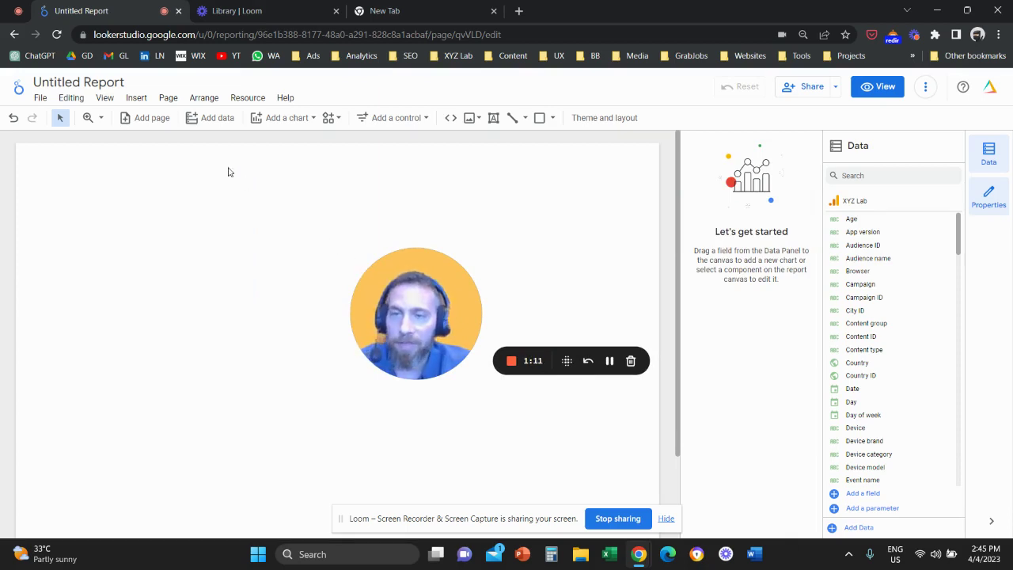
drag(402, 288, 188, 184)
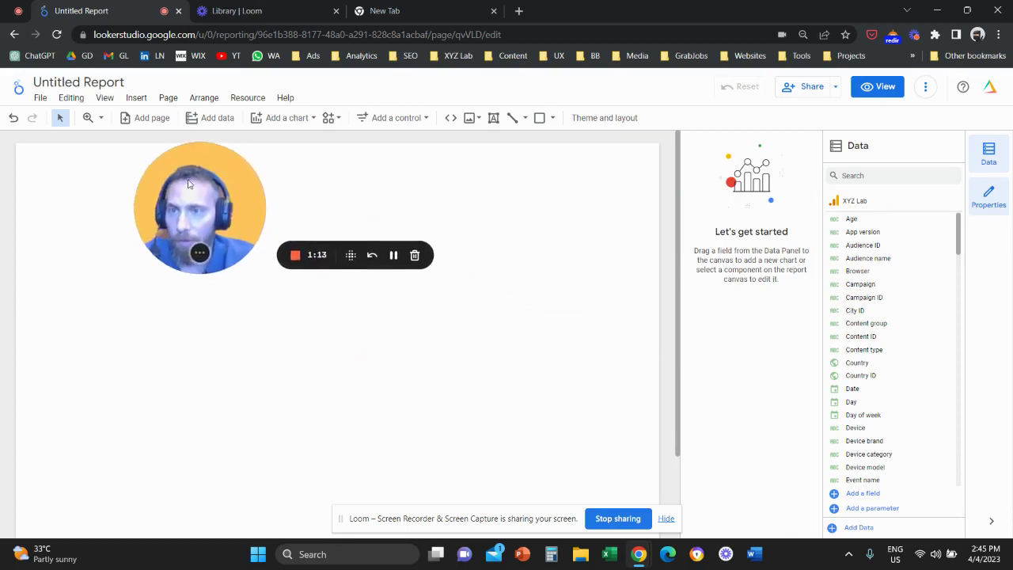
Insert a rectangle spanning the full width along the upper edge of the page as a header banner
click(137, 97)
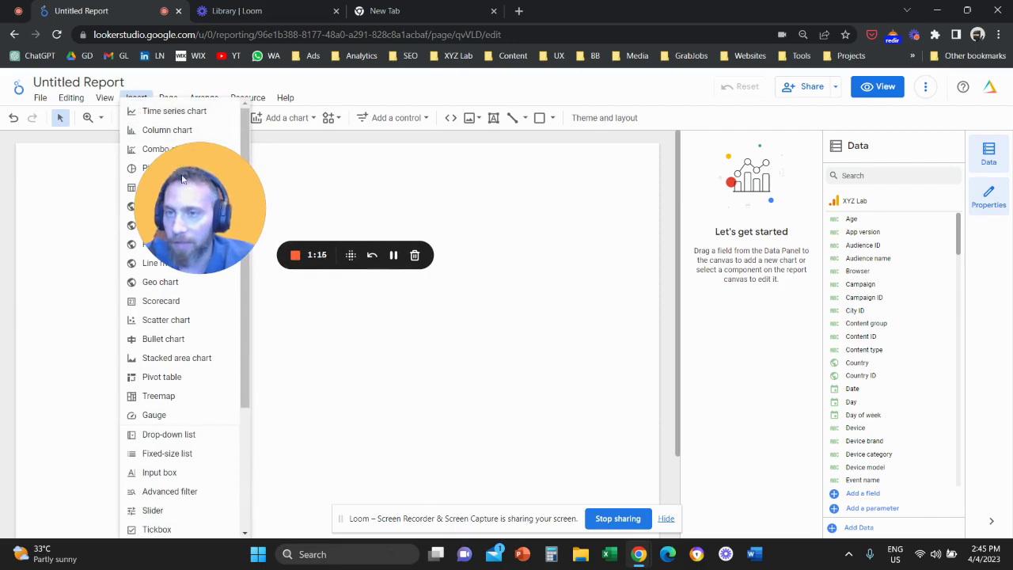
drag(182, 200, 378, 250)
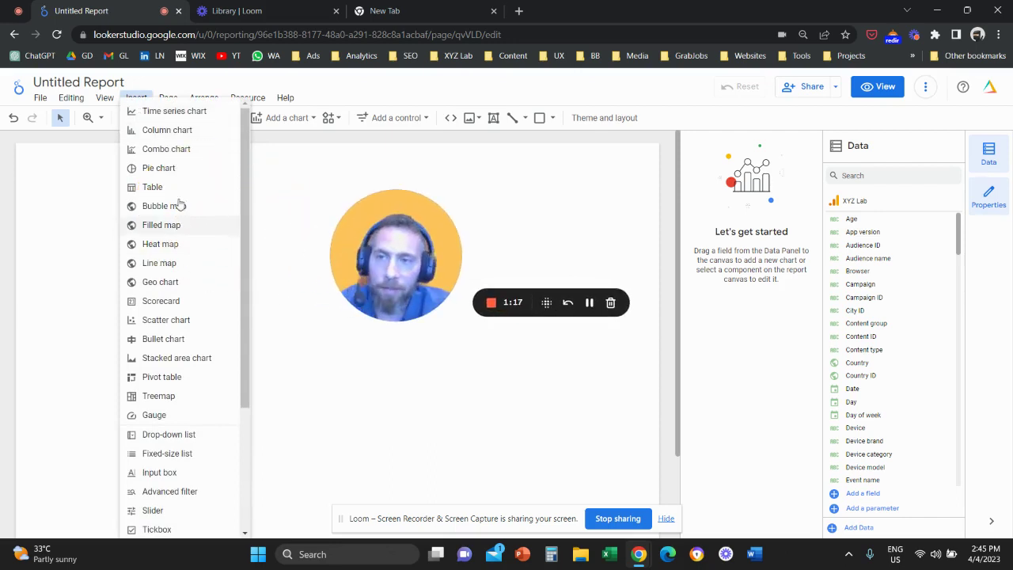
scroll(181, 219, down, 3)
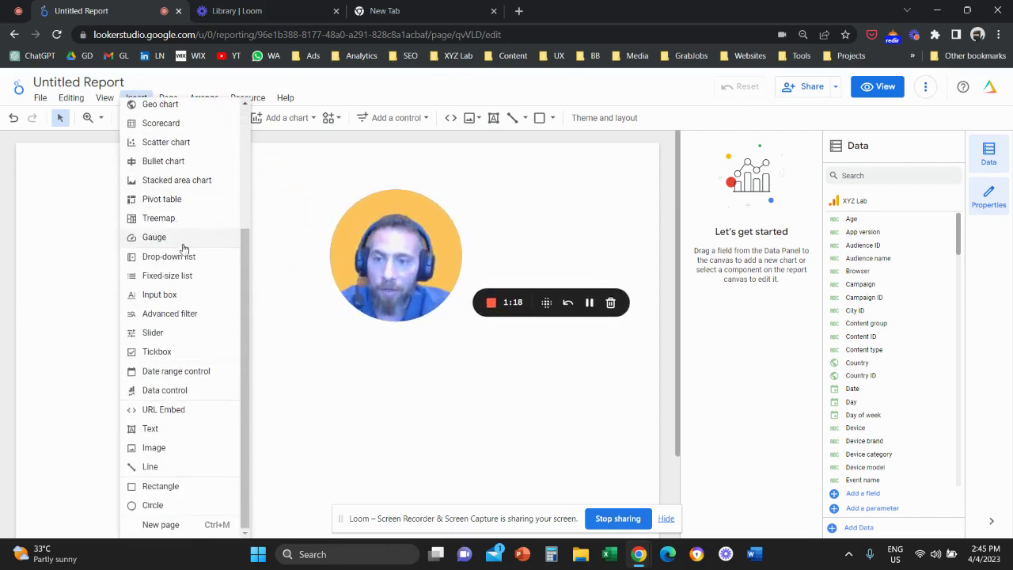
click(161, 485)
drag(14, 144, 334, 183)
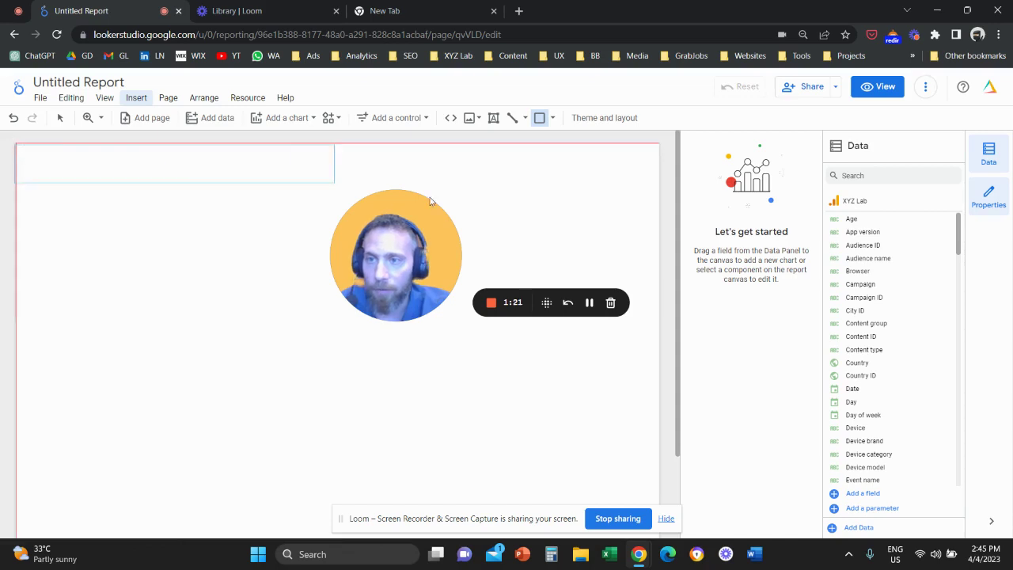
drag(658, 209, 676, 223)
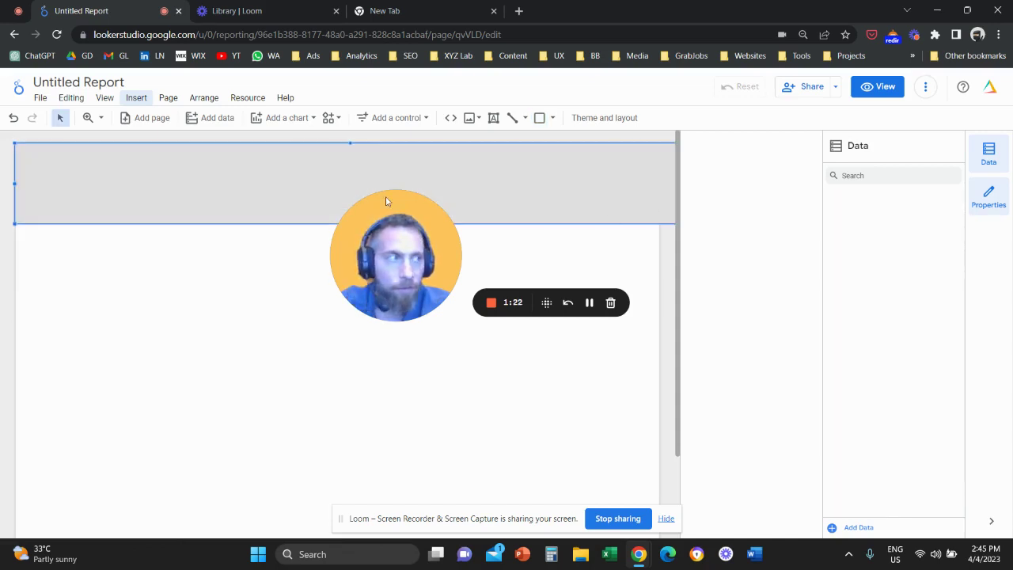
drag(16, 182, 22, 182)
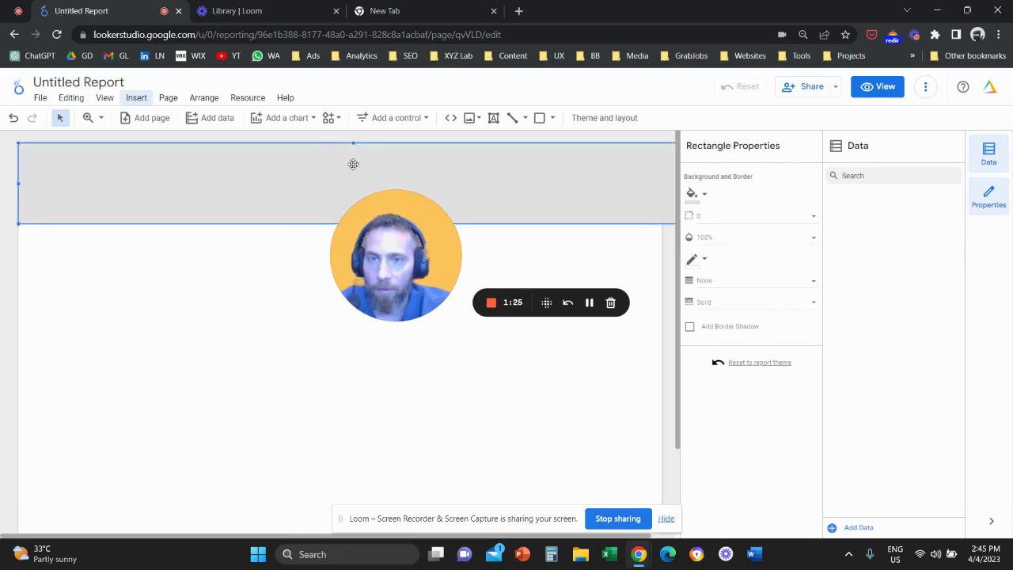
Fill the header rectangle with the teal theme colour and fit it exactly to the page width with a slightly reduced height
click(696, 194)
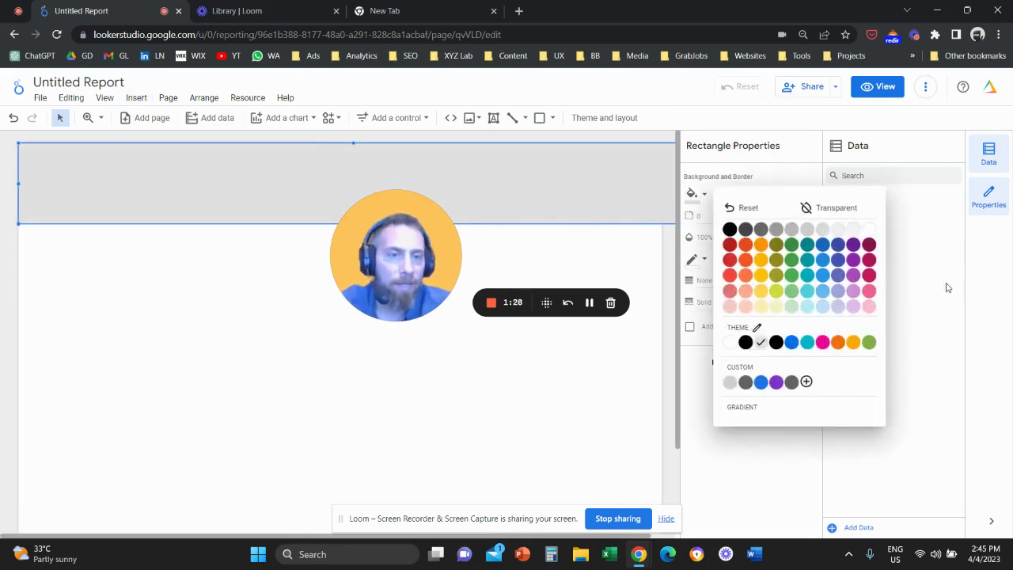
click(808, 342)
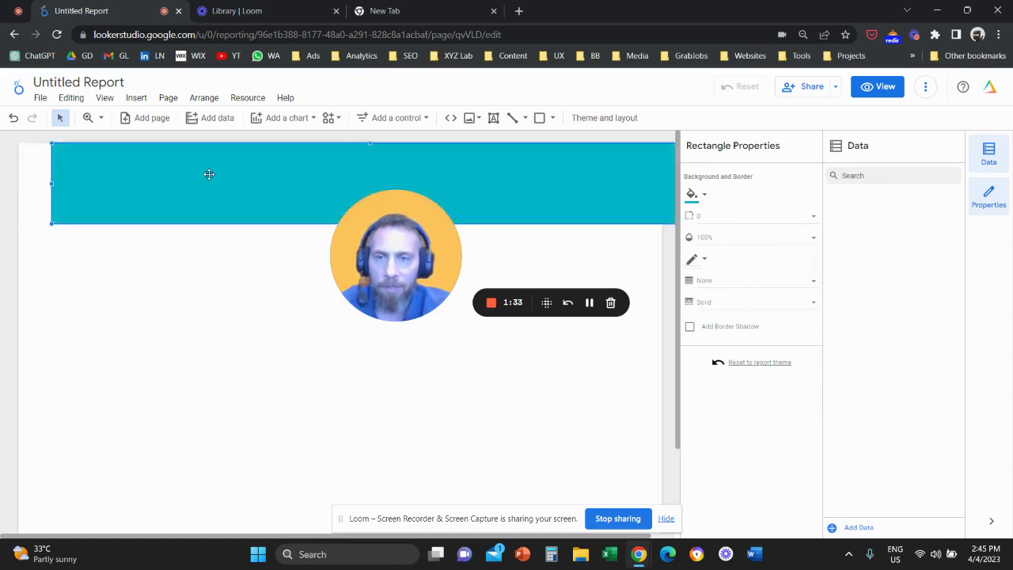
drag(208, 174, 174, 174)
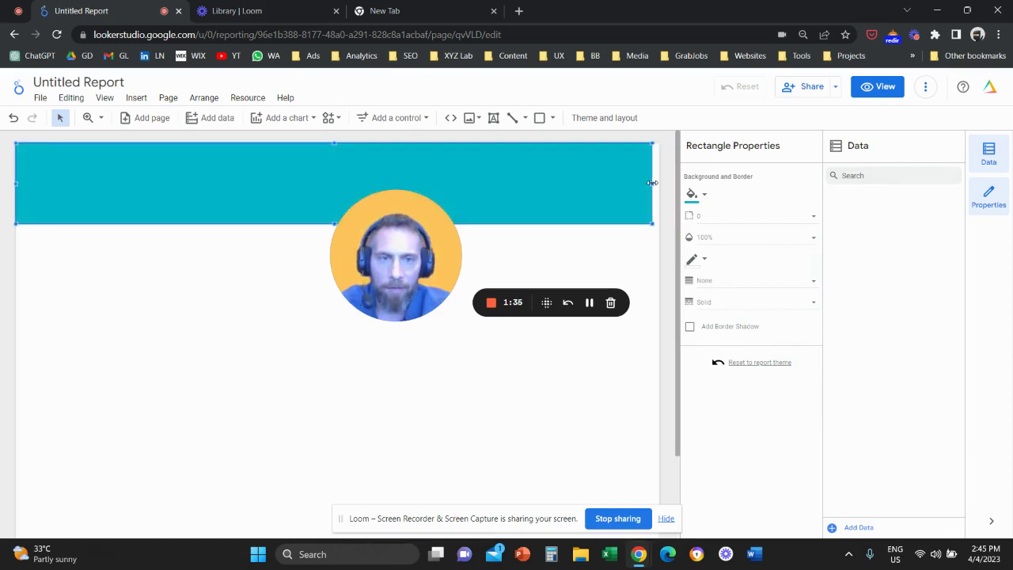
drag(651, 183, 660, 183)
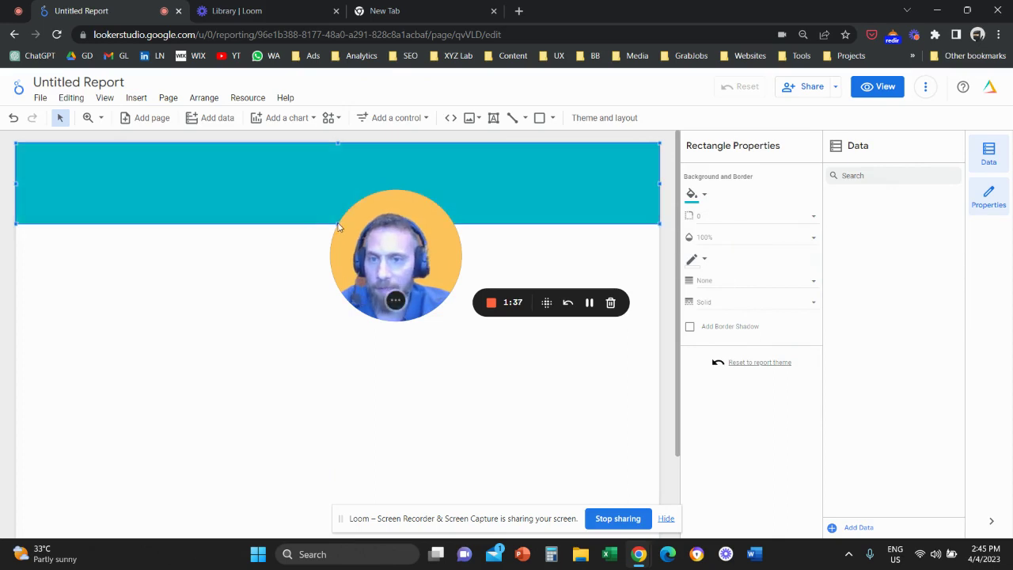
drag(342, 225, 340, 203)
Insert a text box in the middle of the teal banner with the title "TEST PAGE PERFORMANCE REPORT"
click(136, 97)
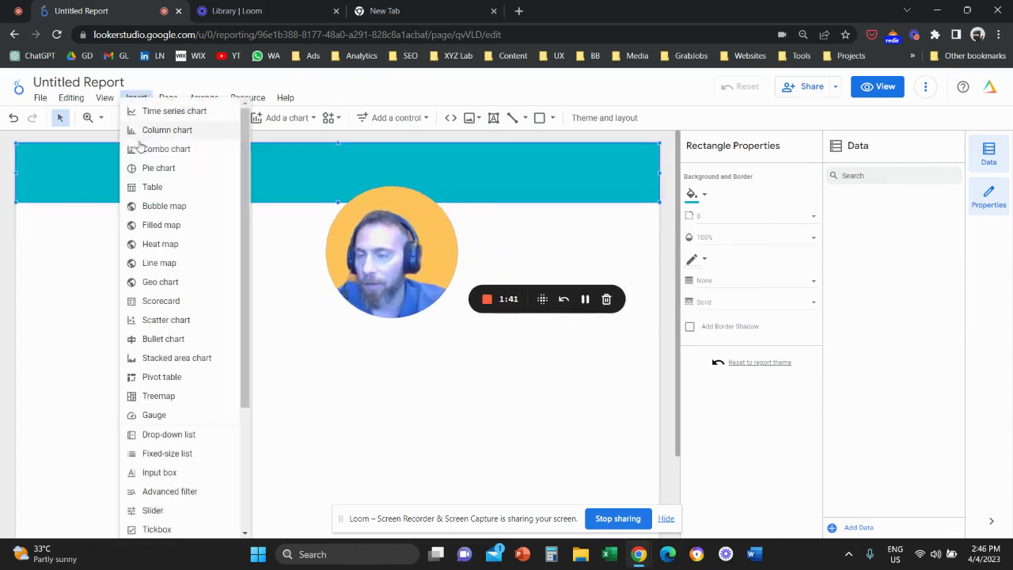
scroll(177, 383, down, 3)
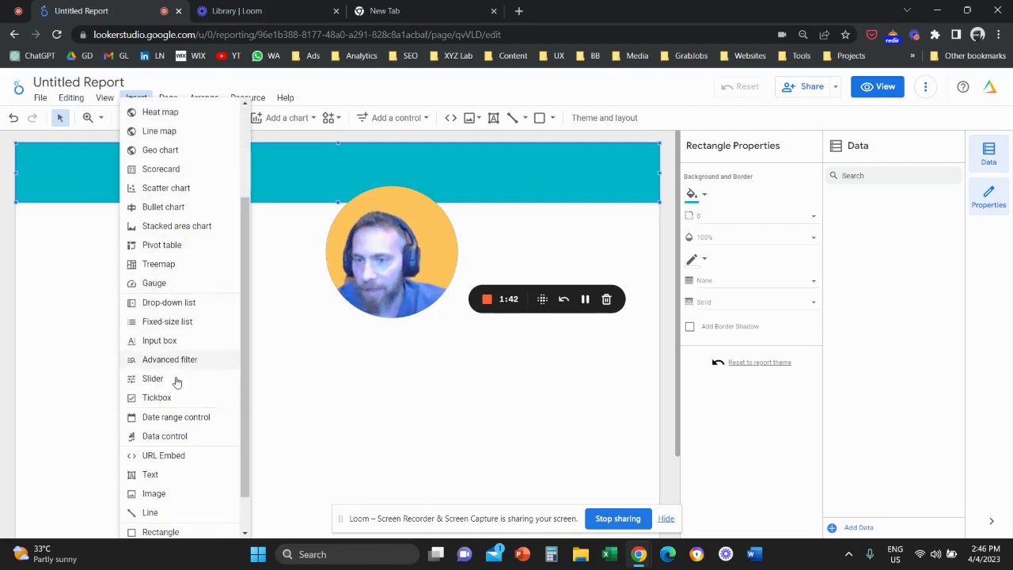
scroll(181, 422, down, 1)
click(174, 428)
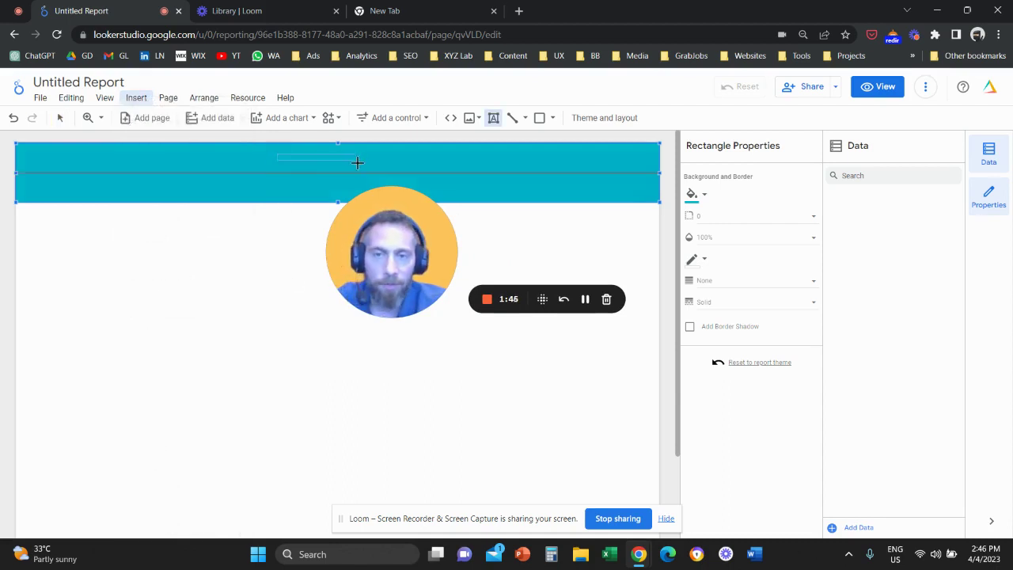
drag(456, 182, 461, 184)
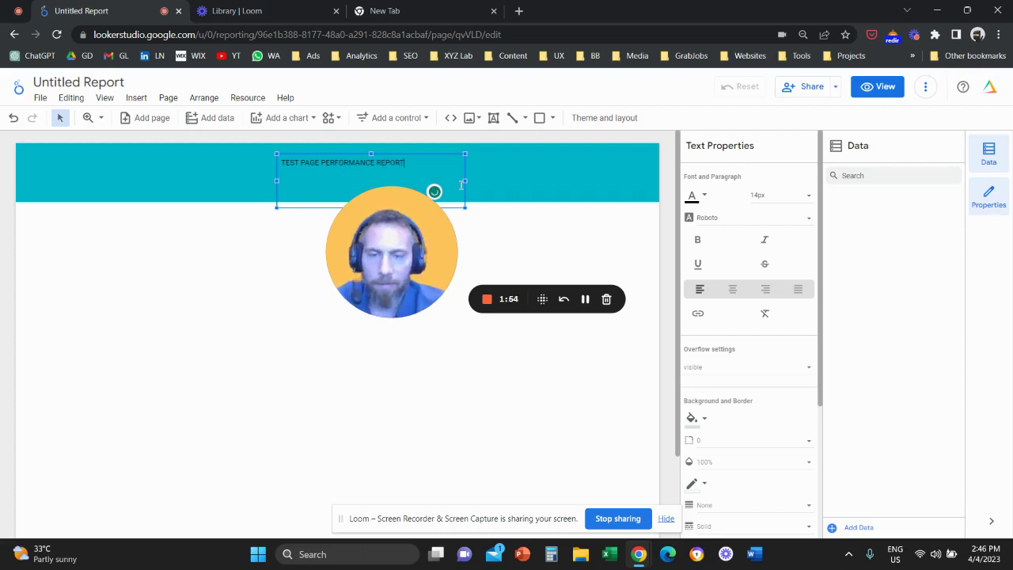
Format the banner title as white, bold, centred text at 36px
click(699, 203)
click(871, 202)
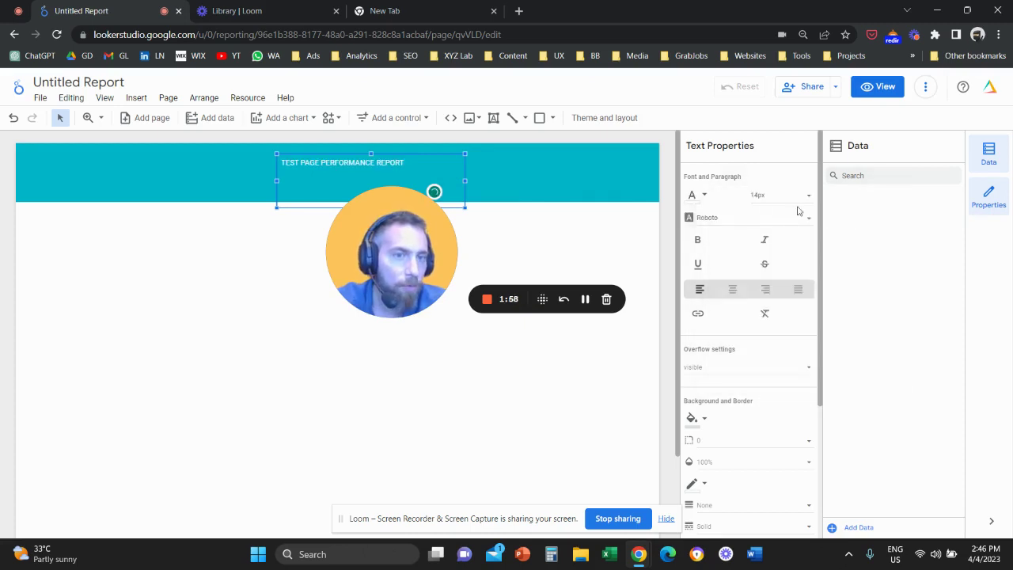
click(767, 198)
scroll(773, 262, down, 2)
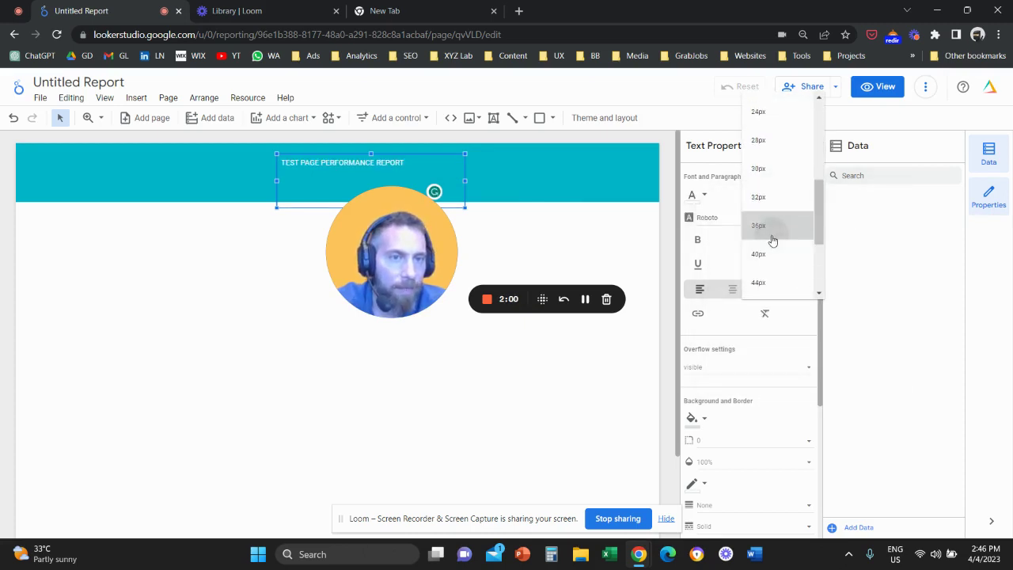
click(771, 238)
click(730, 289)
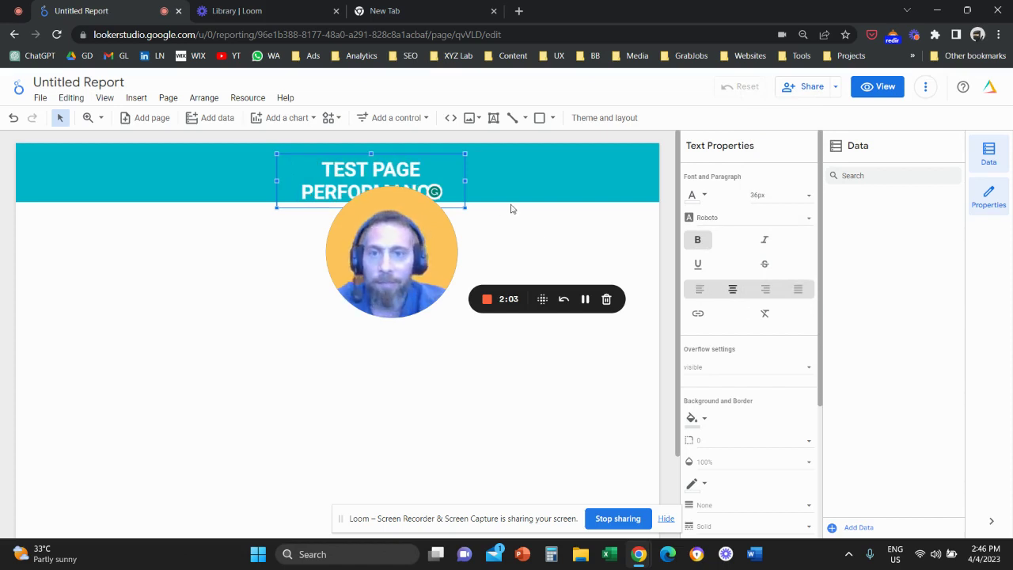
Widen the title's text box on both sides so the title fits on one line, and reduce its height to the text
drag(464, 181, 540, 182)
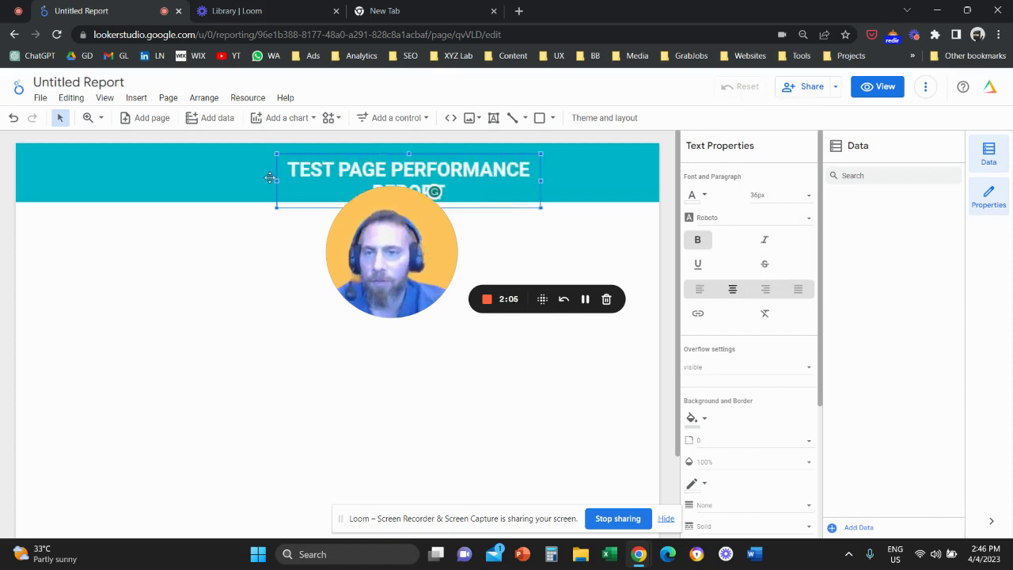
drag(276, 179, 212, 179)
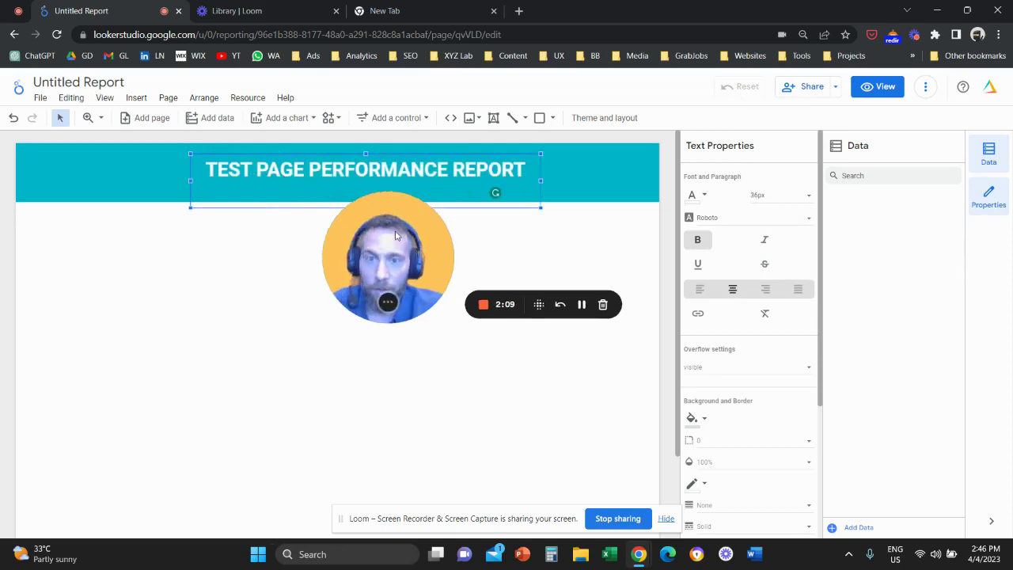
drag(364, 209, 364, 184)
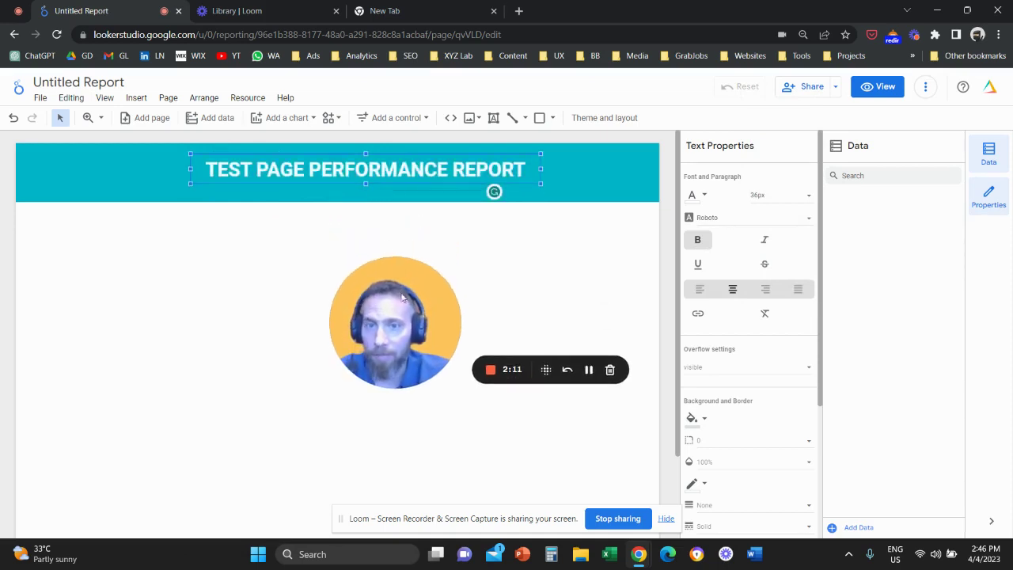
drag(399, 304, 490, 278)
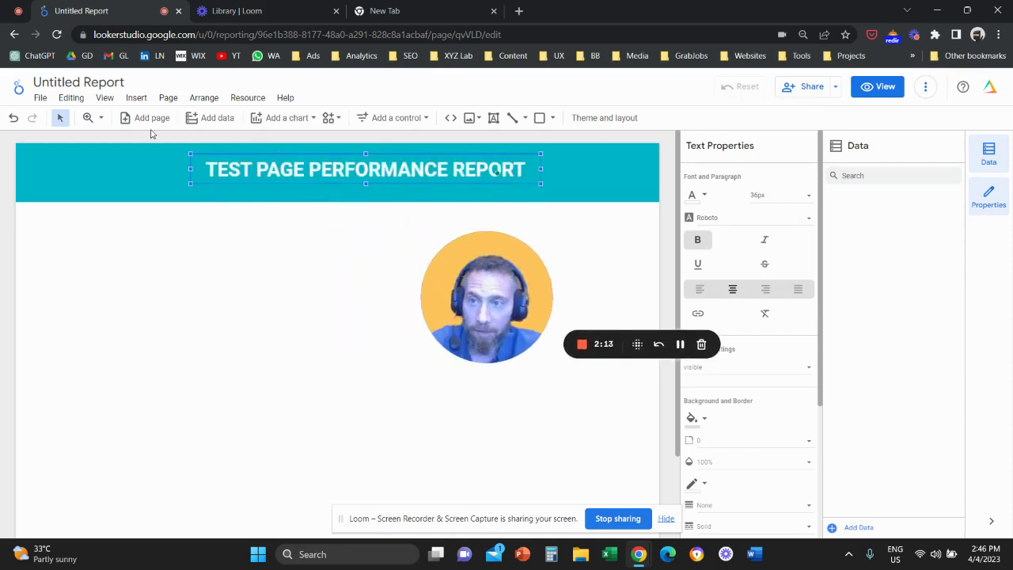
Insert a scorecard below the banner and shift it slightly right, leaving room beside it
click(136, 97)
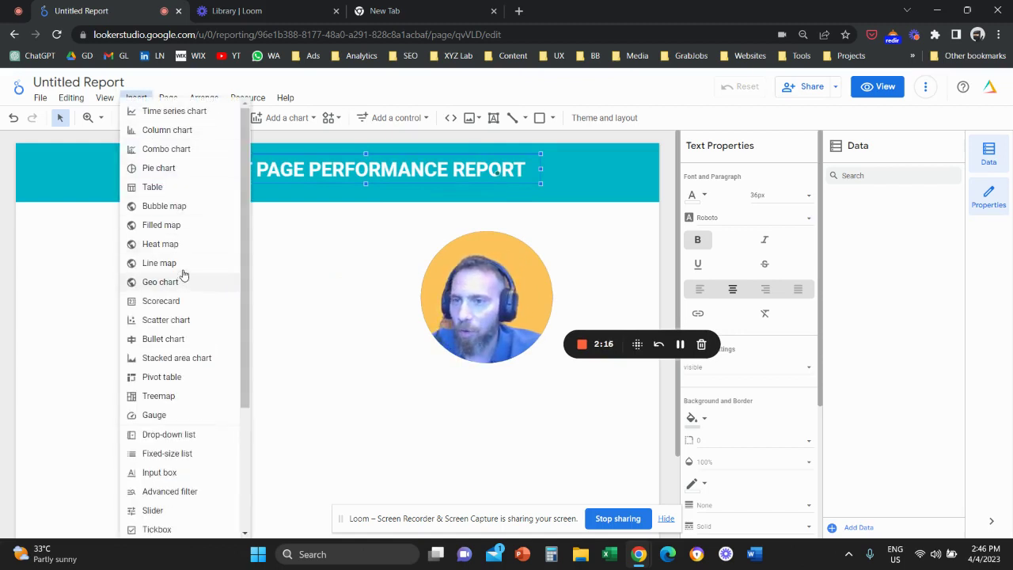
click(173, 300)
click(61, 232)
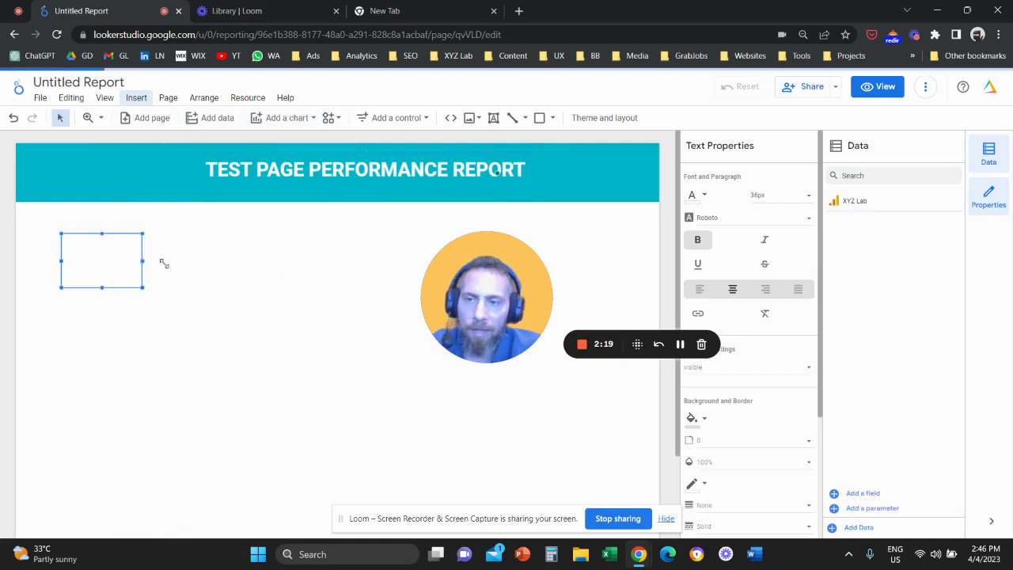
drag(427, 313, 196, 354)
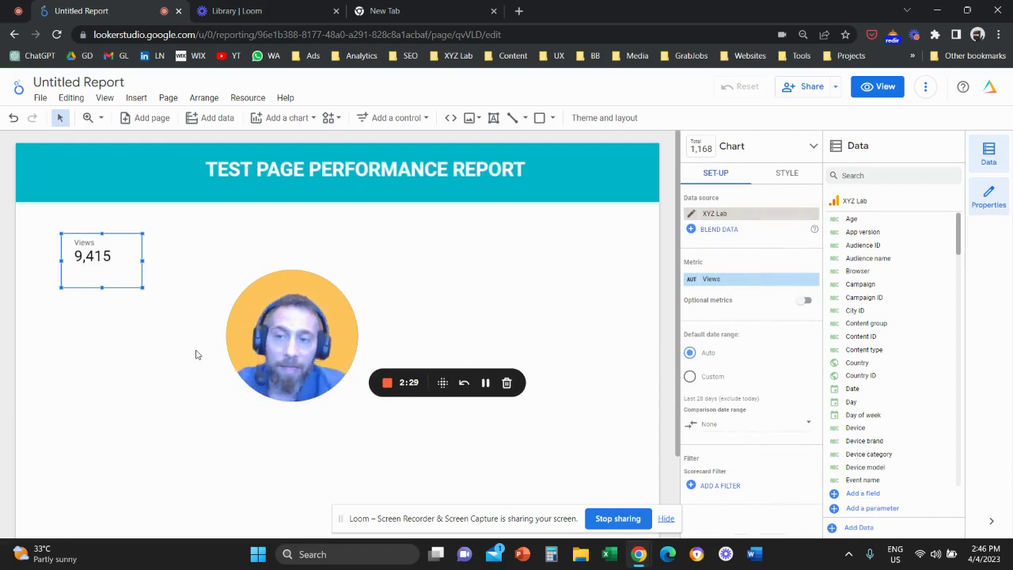
drag(117, 268, 153, 261)
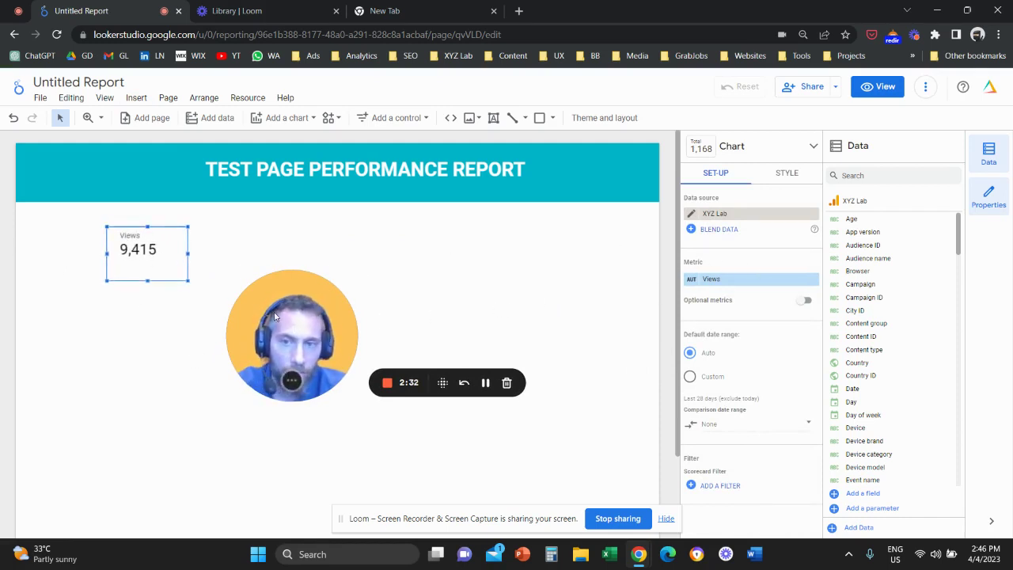
Set the scorecard's metric to Sessions
click(761, 284)
text(sessions)
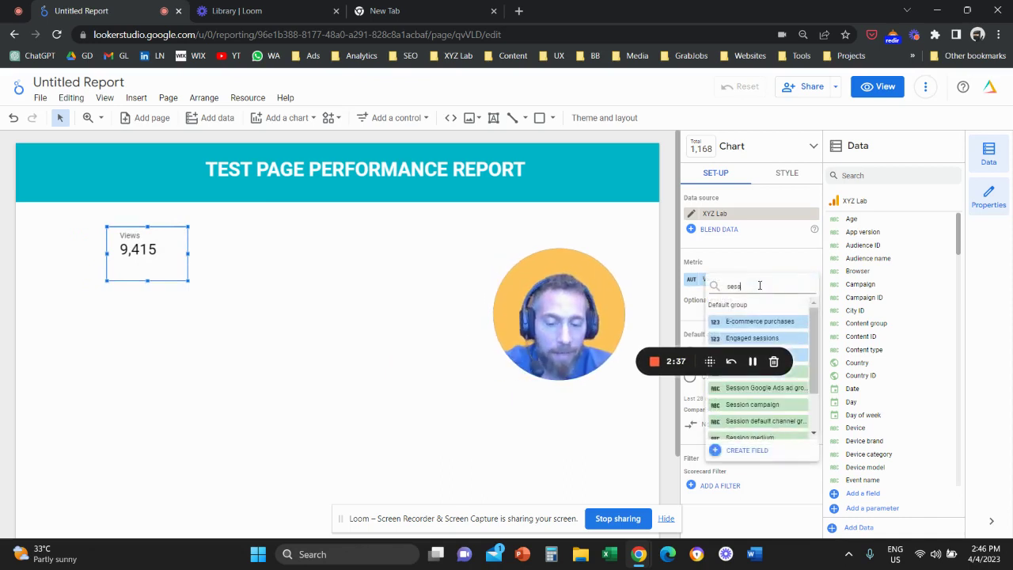
click(735, 338)
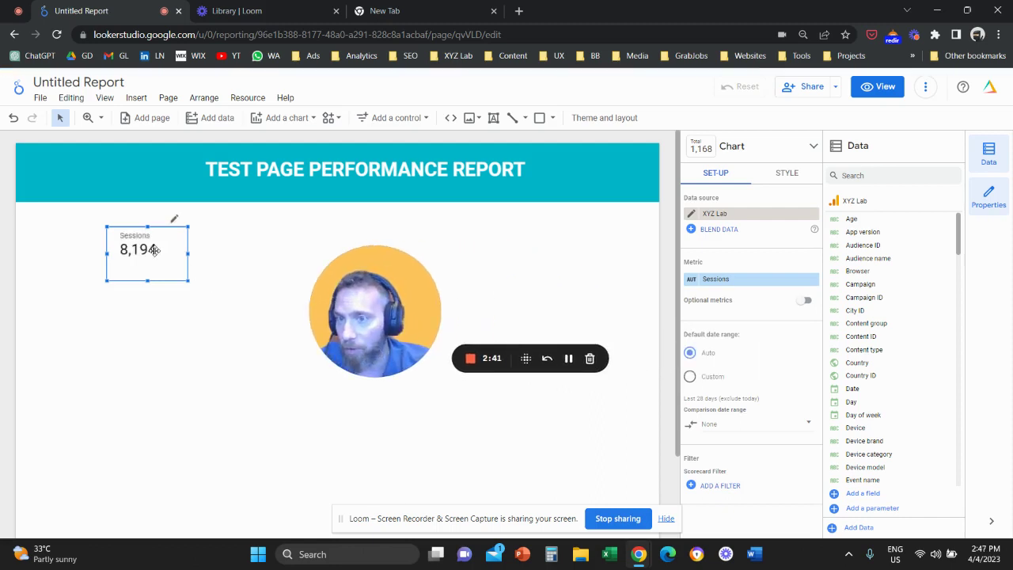
Duplicate the Sessions scorecard directly to its right and set the copy's metric to Views
drag(155, 250, 238, 250)
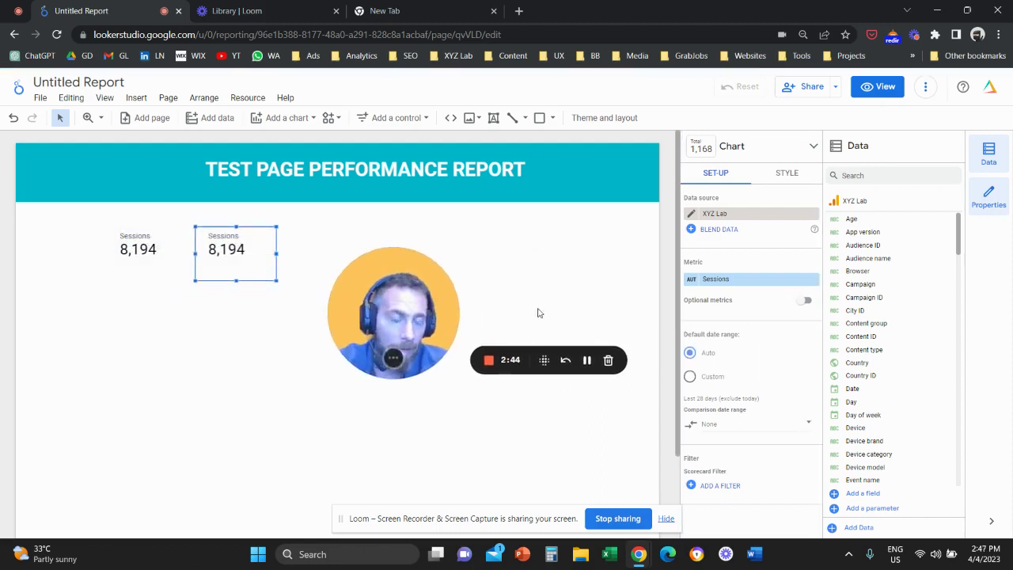
click(768, 279)
text(views)
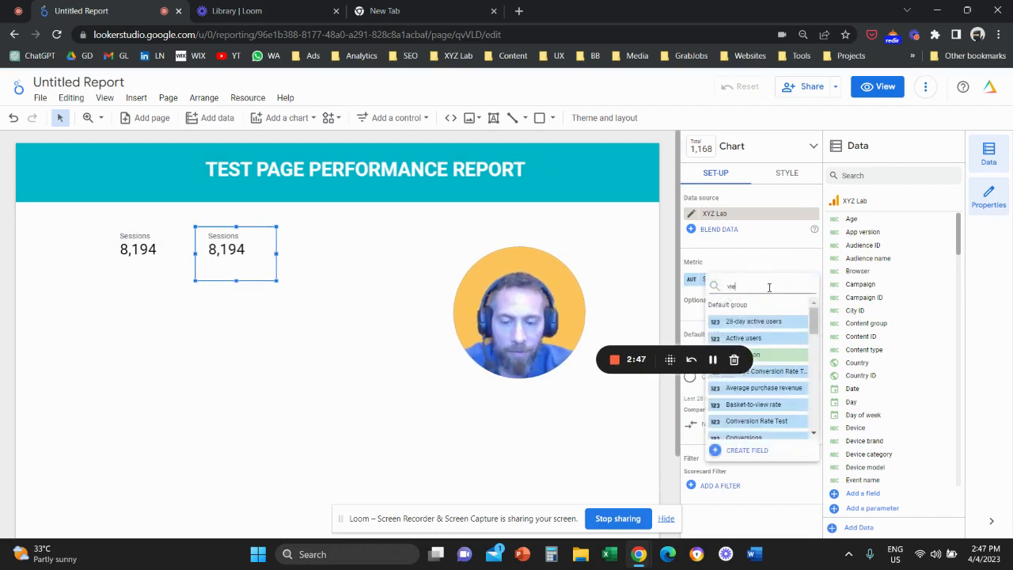
click(777, 338)
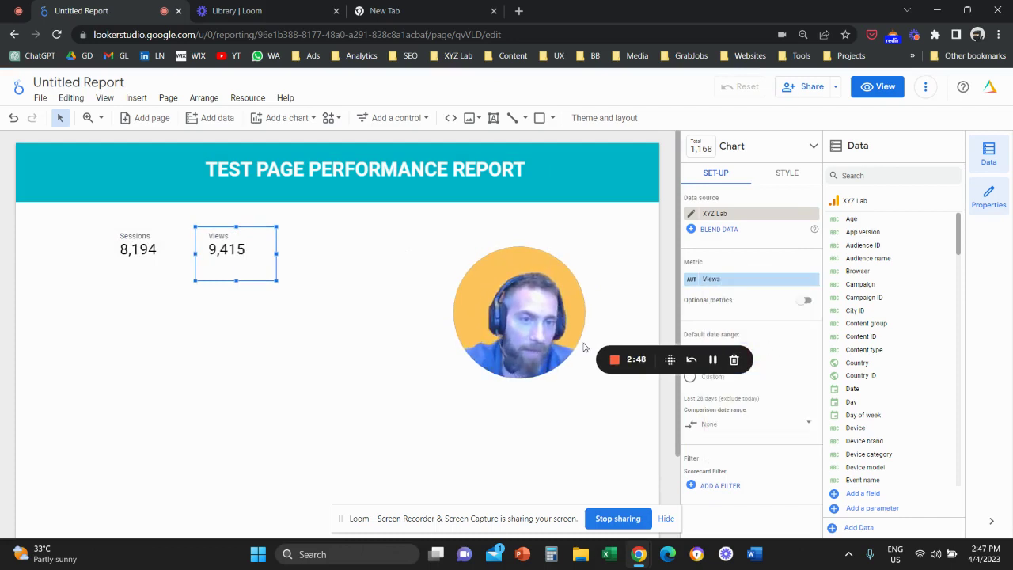
drag(497, 312, 420, 312)
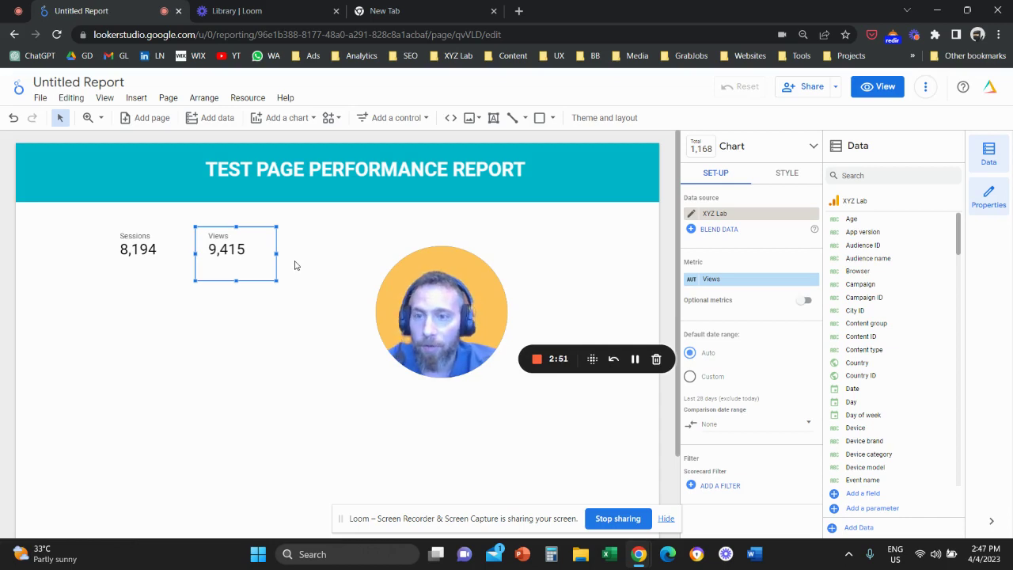
Duplicate the Views scorecard to its right and set the copy's metric to Event count
drag(325, 261, 362, 252)
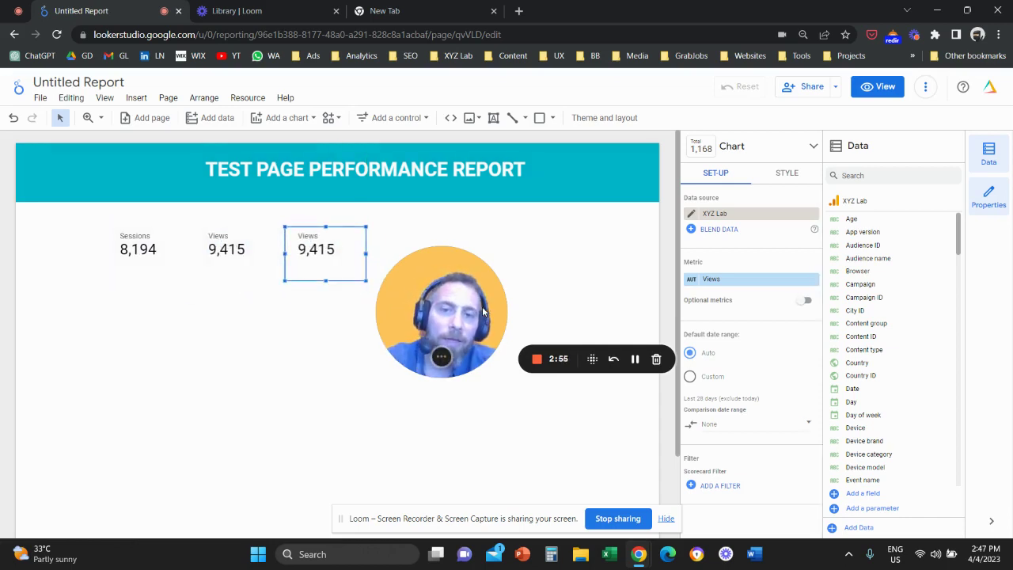
click(767, 280)
text(e)
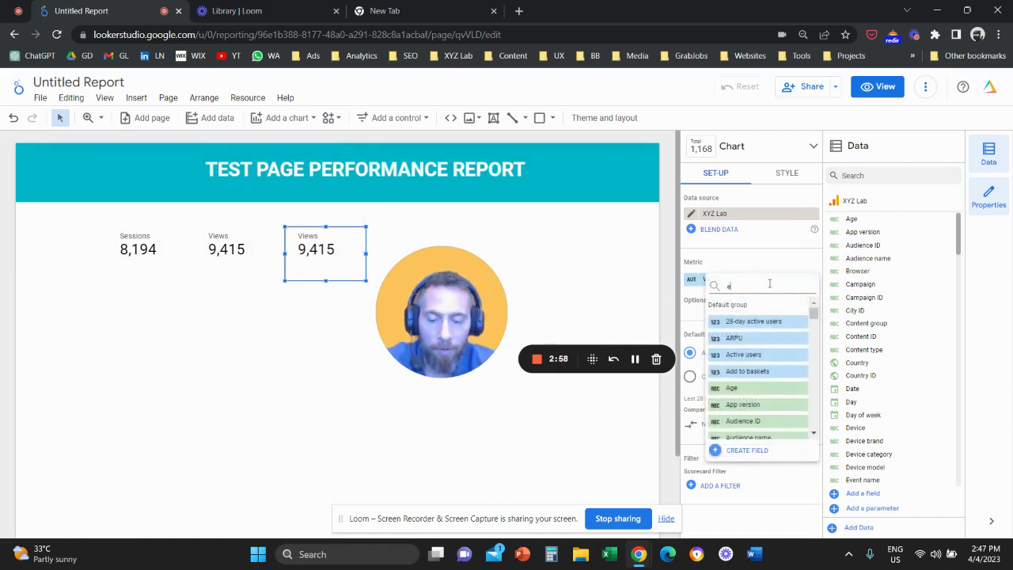
text(vent)
click(775, 321)
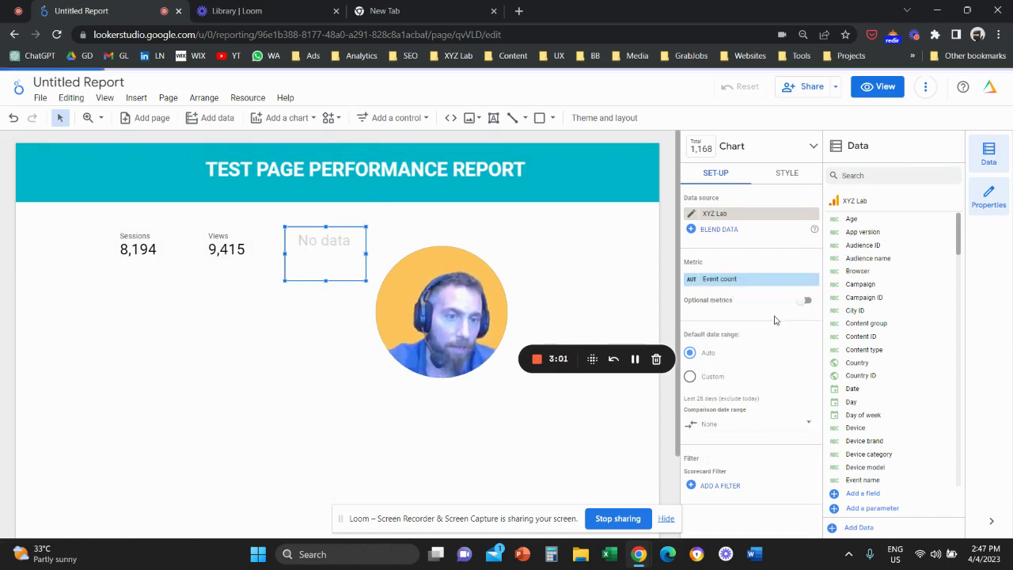
drag(486, 343, 500, 353)
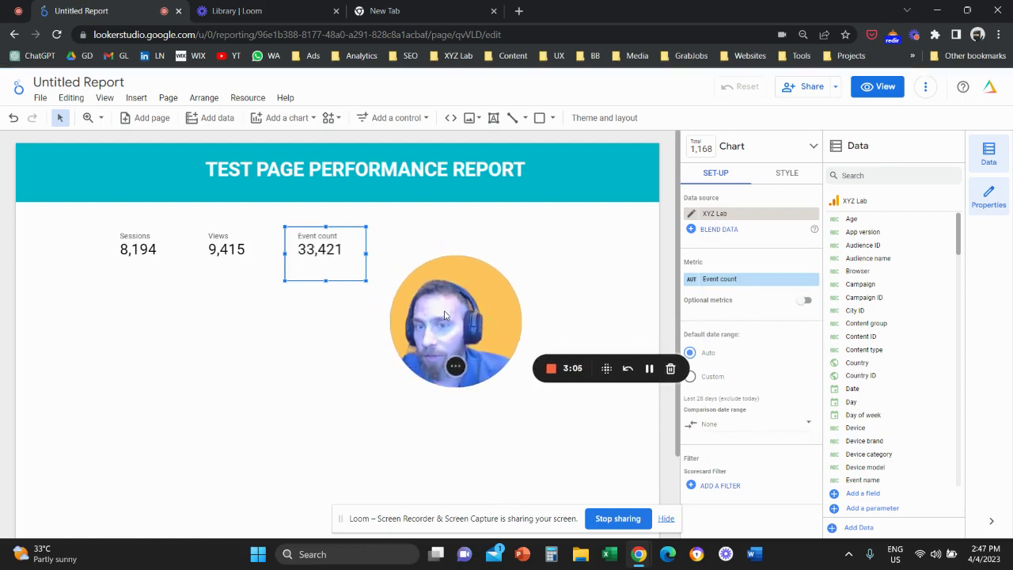
Add a fourth scorecard to the row by duplicating the Event count one, and set its metric to Conversions
drag(329, 258, 440, 257)
click(735, 278)
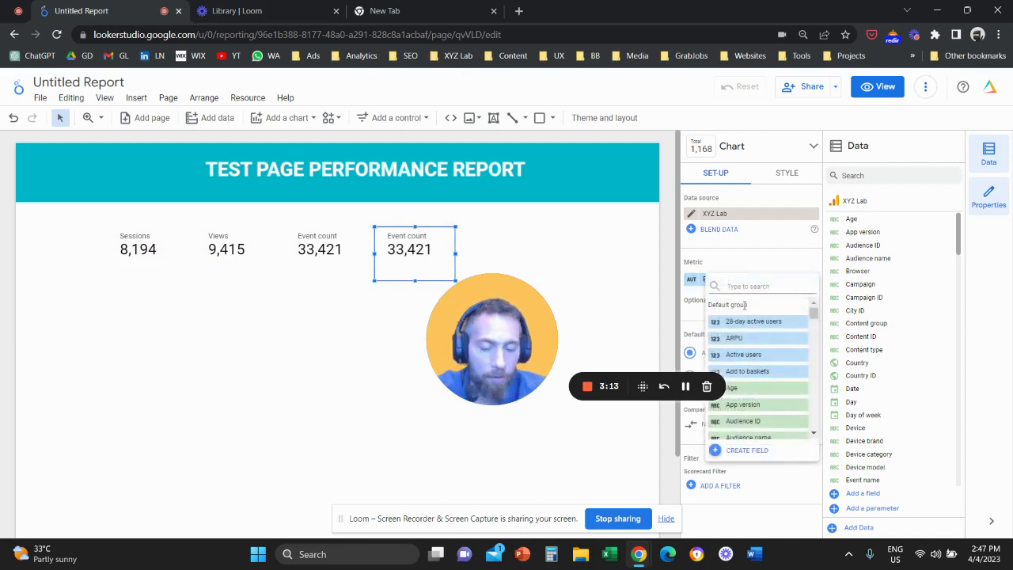
text(conve)
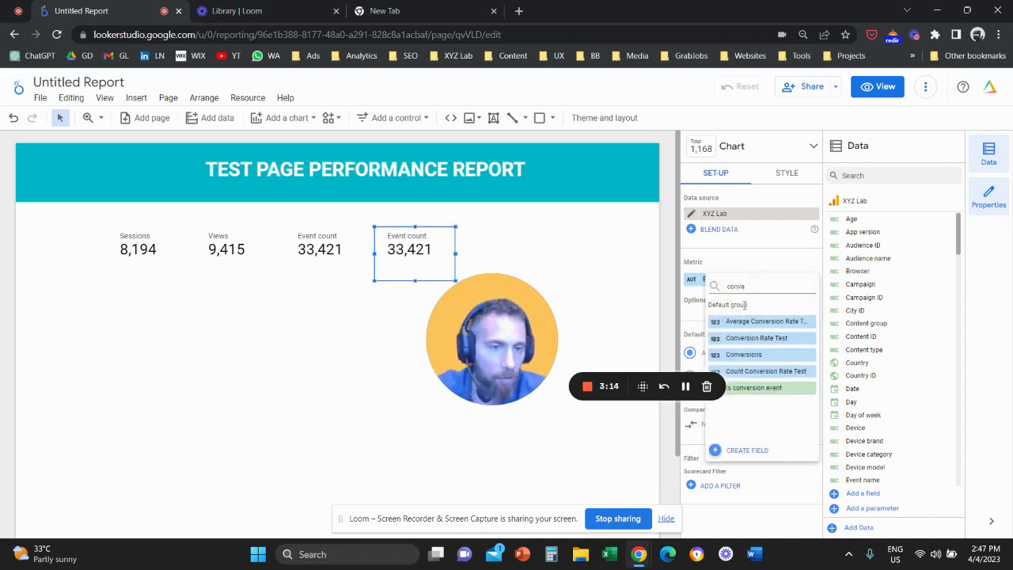
click(744, 354)
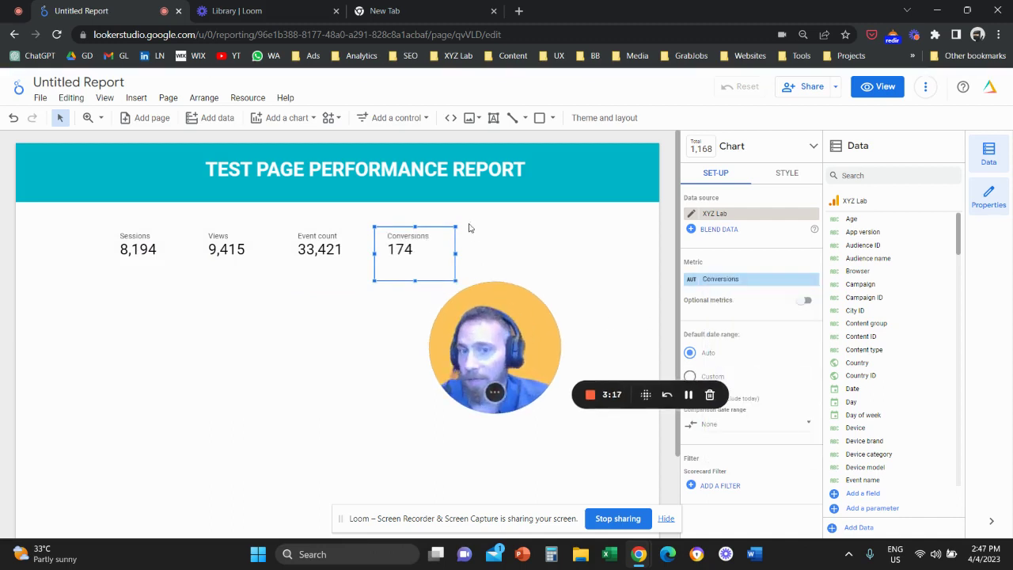
Select all four scorecards, stretch the row almost to the page's right edge, and nudge it slightly right
click(525, 242)
drag(136, 264, 136, 263)
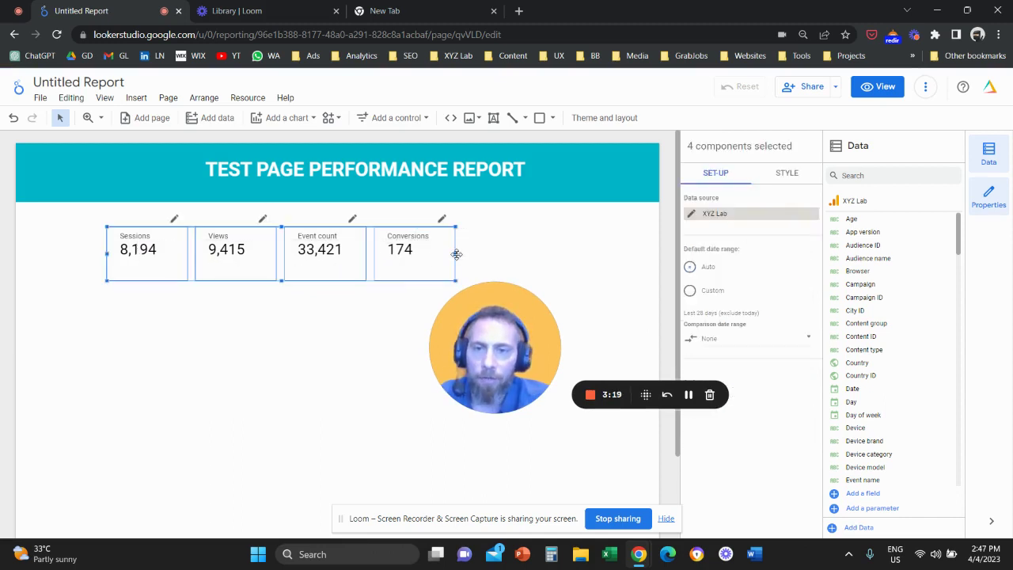
drag(457, 251, 653, 253)
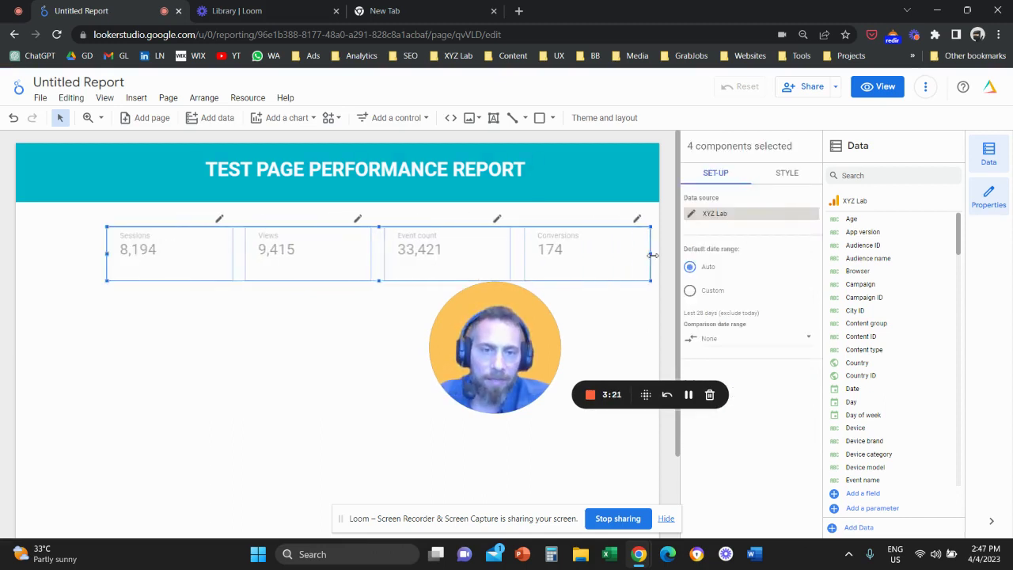
drag(352, 253, 349, 247)
Insert a text box reading "ALL PAGES" to the left of the scorecards and reduce its height to one line
click(136, 97)
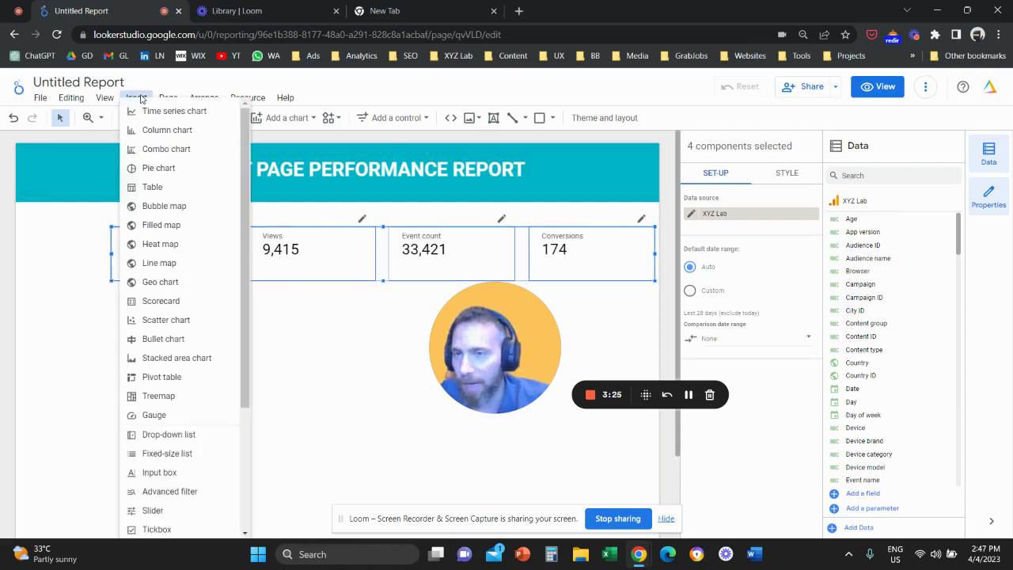
scroll(178, 459, down, 3)
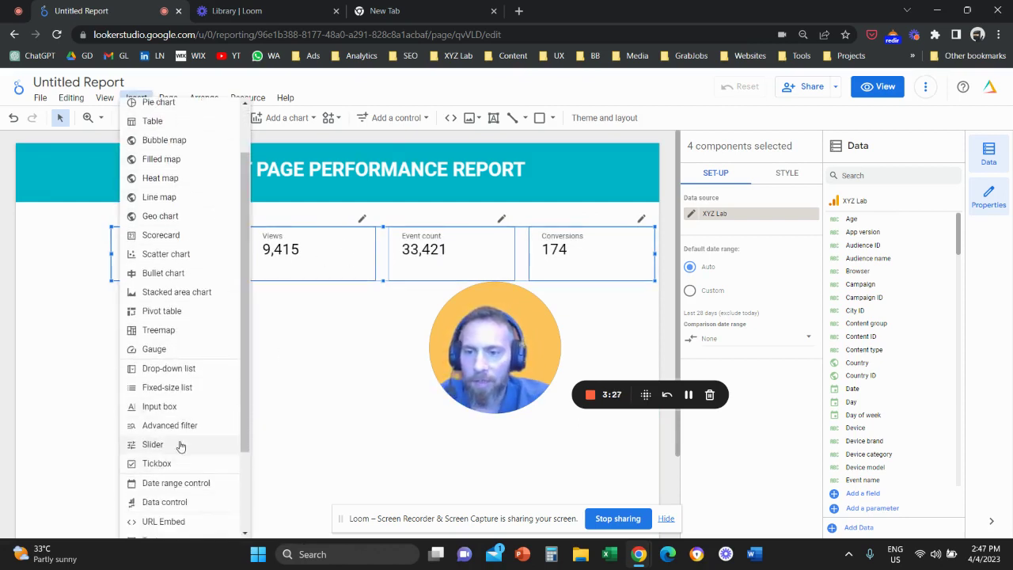
click(150, 428)
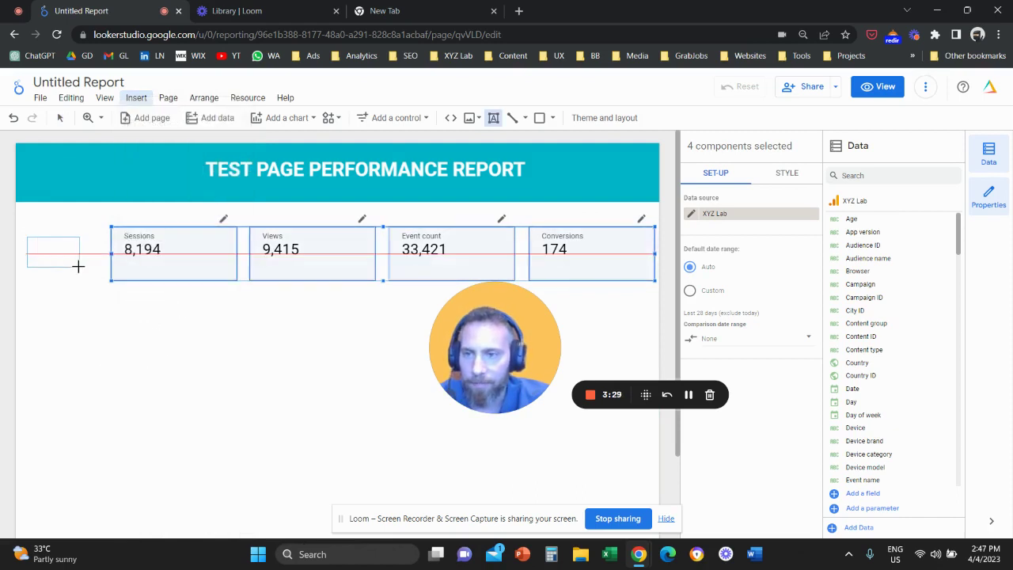
drag(78, 267, 90, 267)
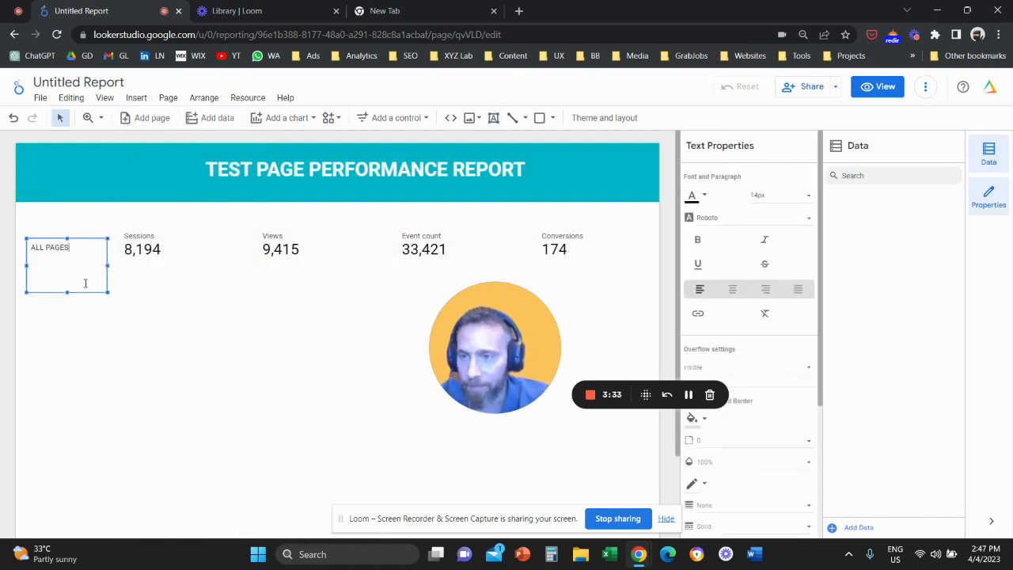
drag(66, 284, 68, 253)
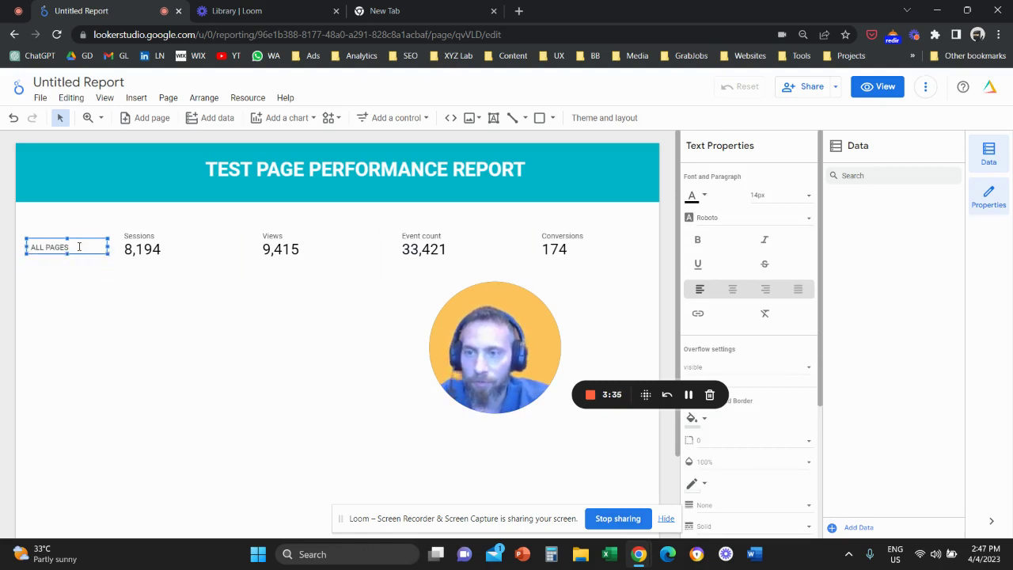
Format the "ALL PAGES" label as bold 32px text, enlarge its box for two lines, and align it with the scorecards
click(785, 206)
scroll(784, 251, down, 3)
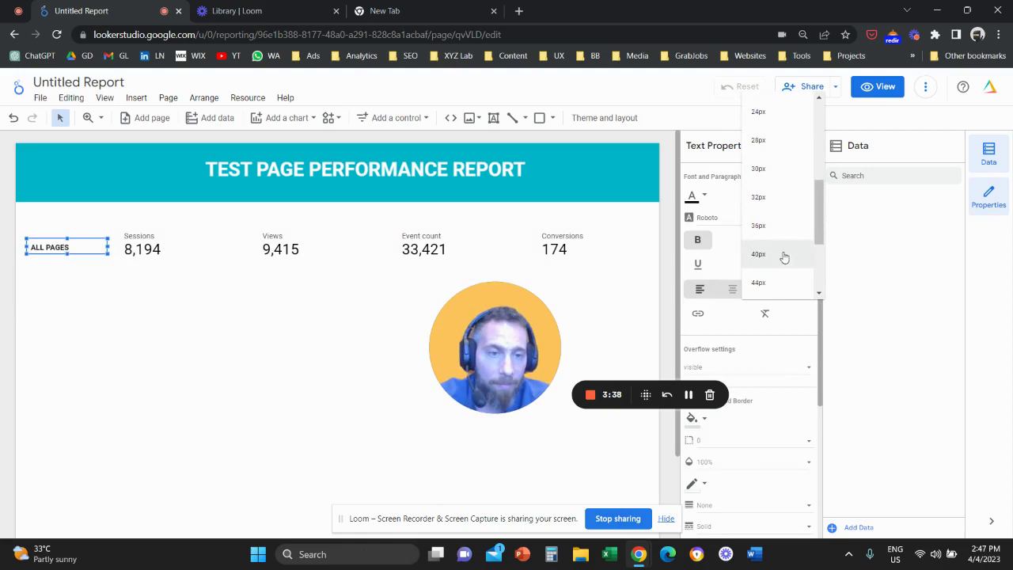
click(787, 209)
drag(66, 253, 67, 288)
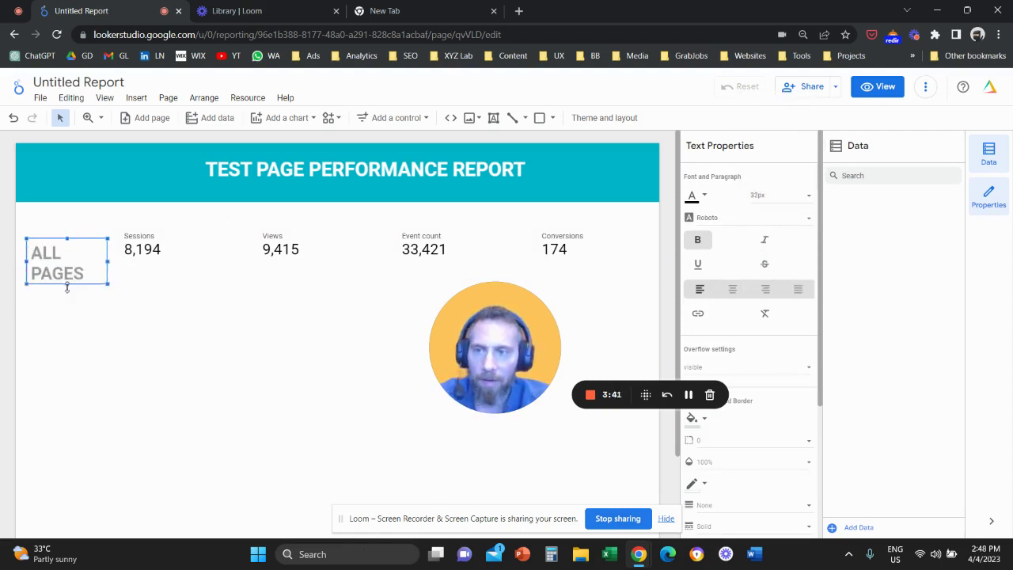
drag(72, 240, 72, 228)
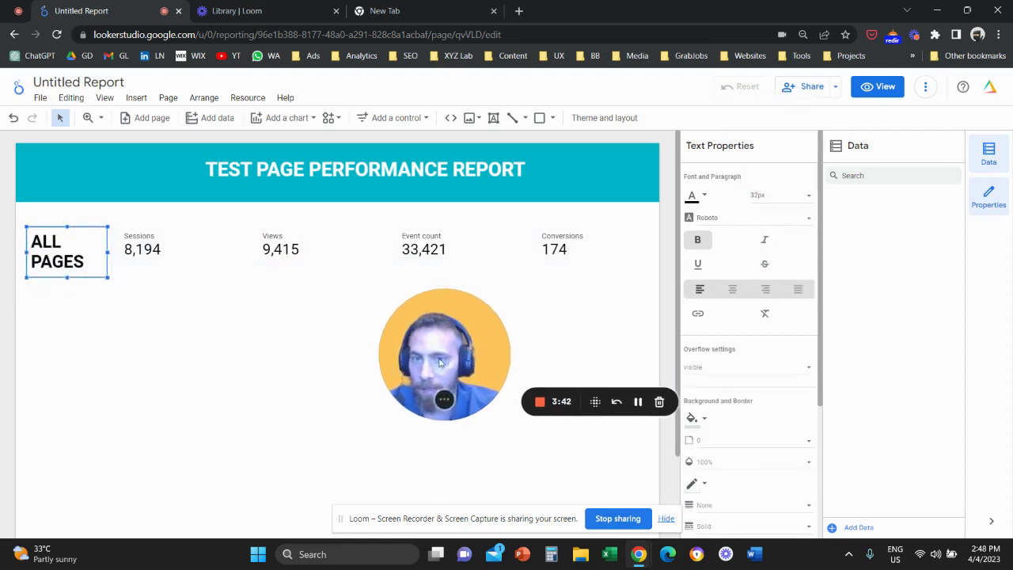
Shift the banner title slightly left and down, and add a date range control just under the banner's right end
click(391, 168)
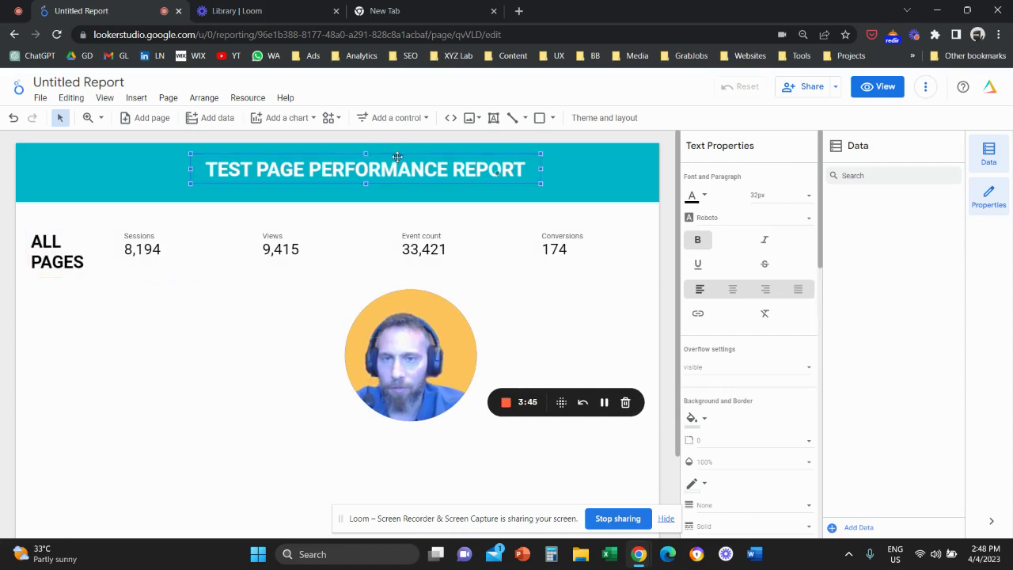
drag(394, 153, 367, 157)
click(136, 98)
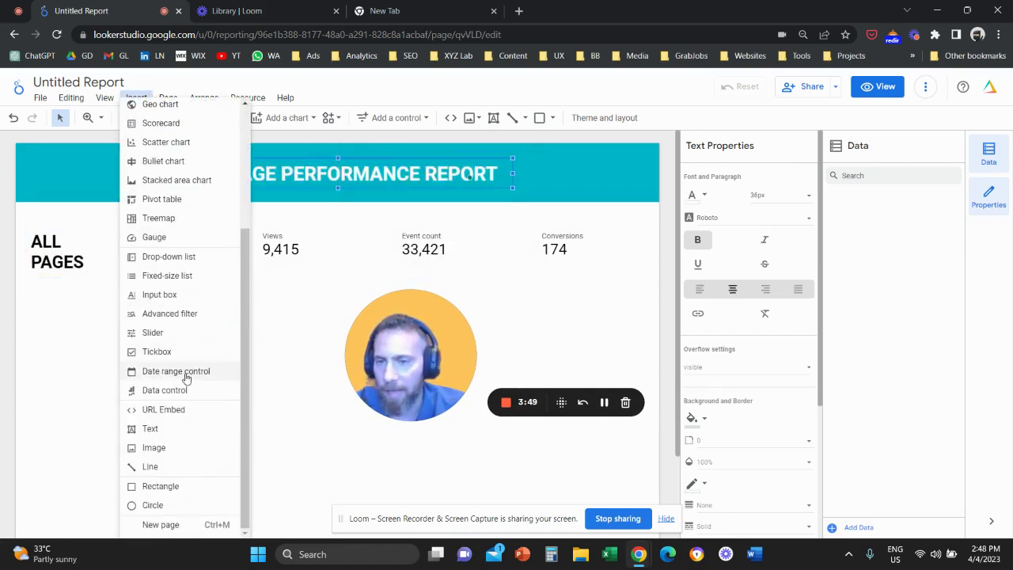
click(187, 375)
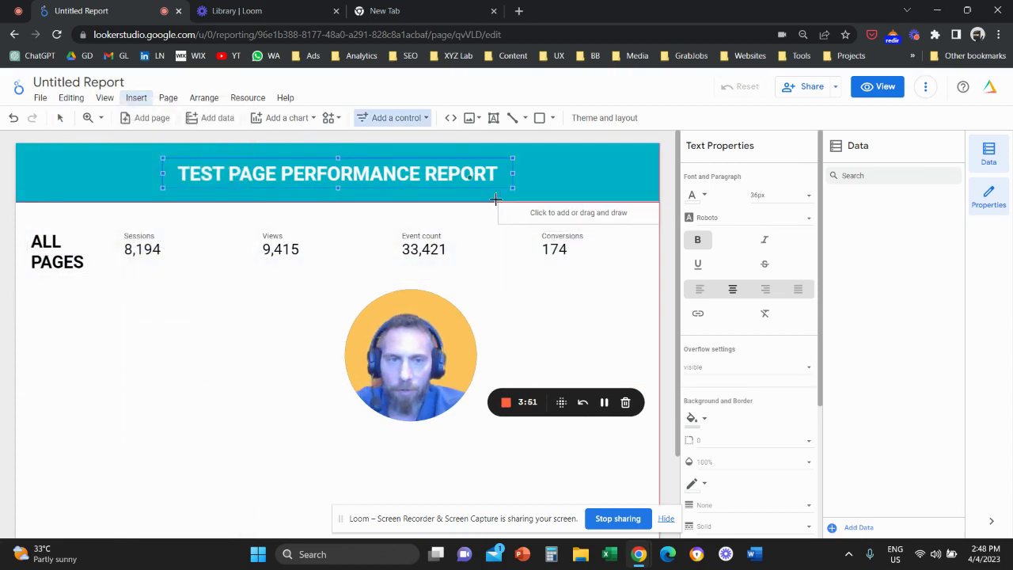
click(495, 198)
Move the "ALL PAGES" label and the four scorecards down together to clear space for the date range control
click(36, 309)
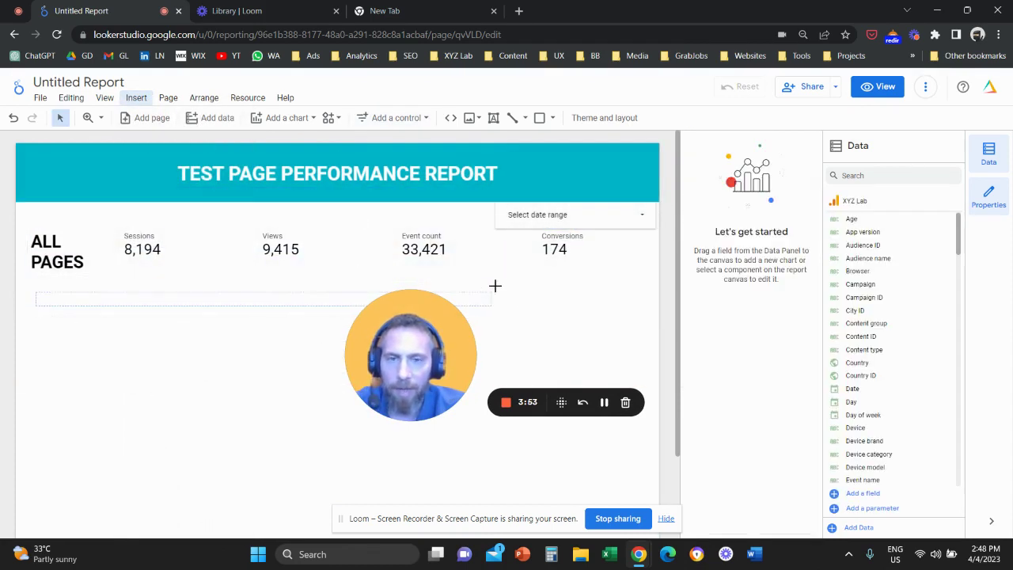
drag(594, 252, 594, 253)
key(Down)
key(Down)
key(Down)
key(Down)
key(Down)
key(Down)
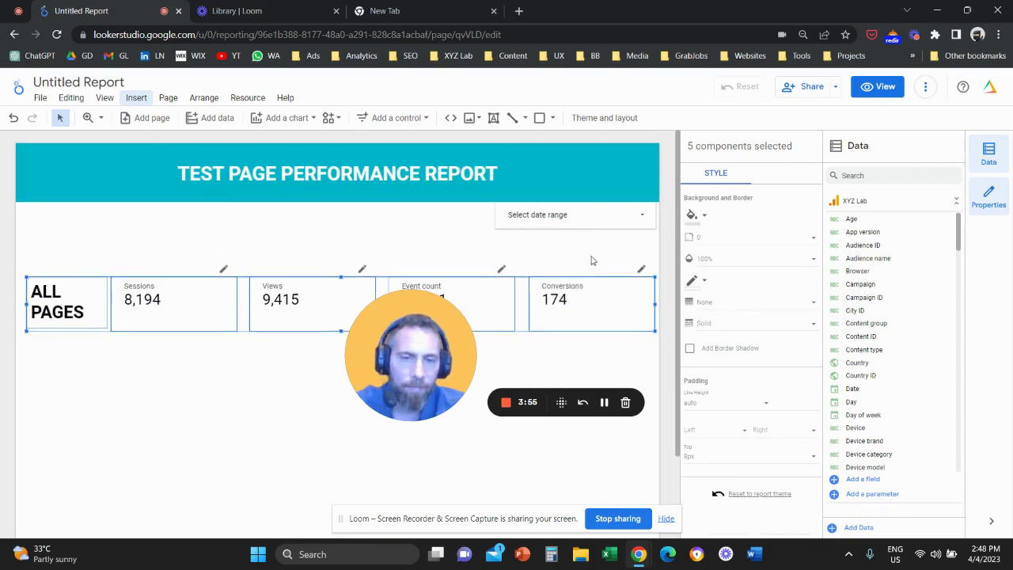
key(Up)
key(Up)
key(Up)
click(588, 257)
Set the date range control to "This year to date" and apply it
click(613, 220)
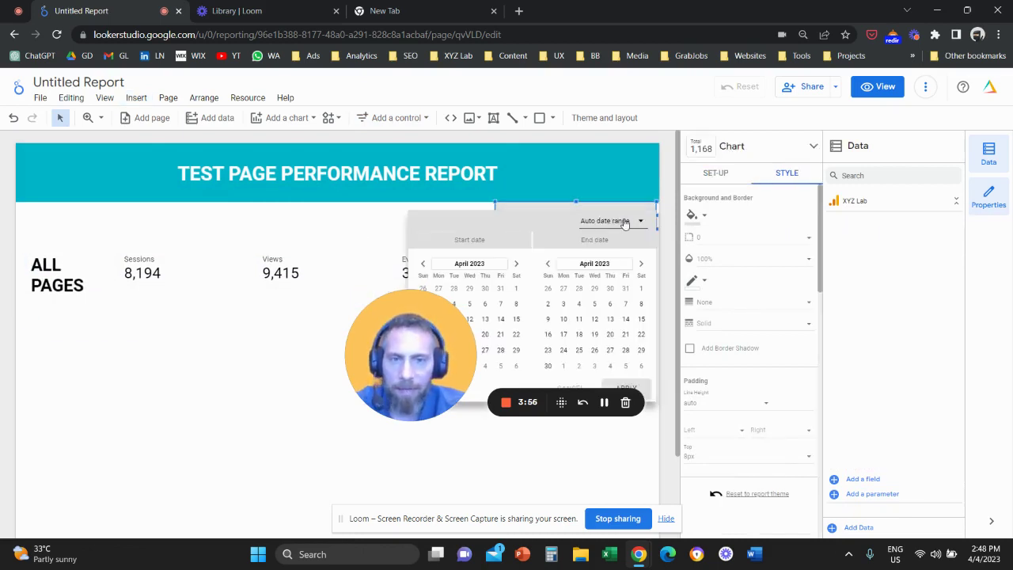
click(625, 222)
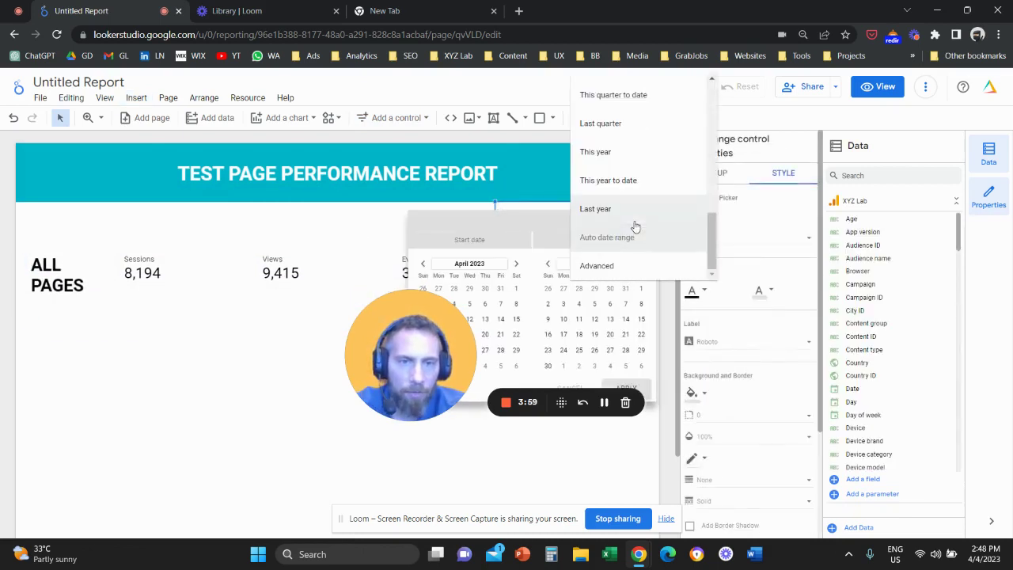
click(641, 188)
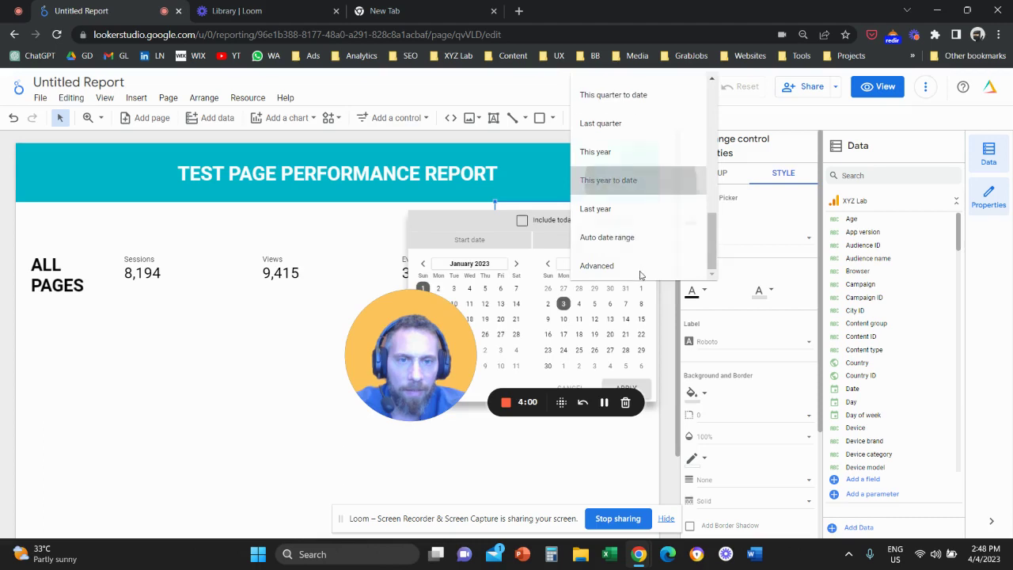
click(642, 385)
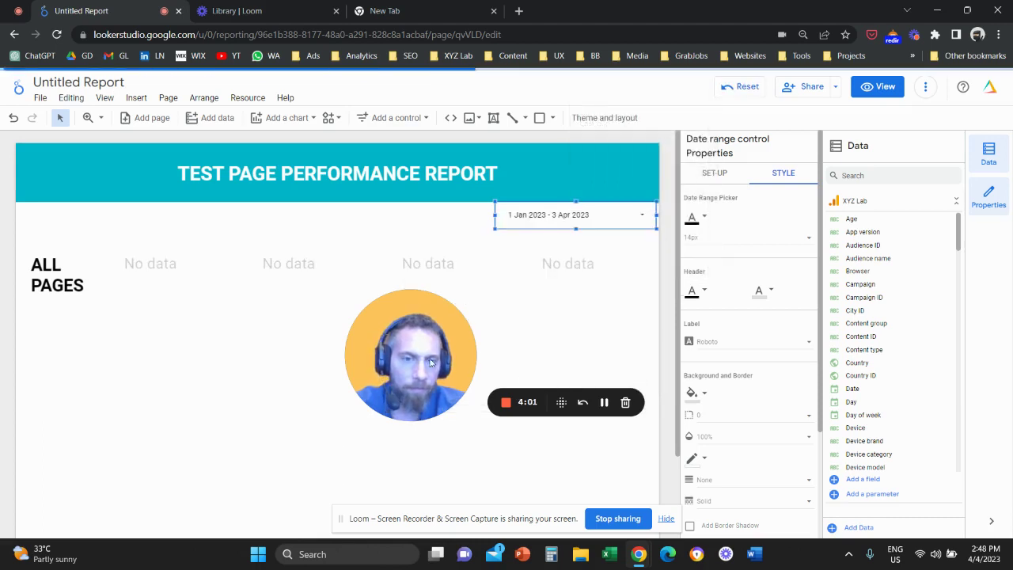
Reduce the "ALL PAGES" label to 28px, widen its box so the text fits on one line, and position it beside the scorecards
click(86, 266)
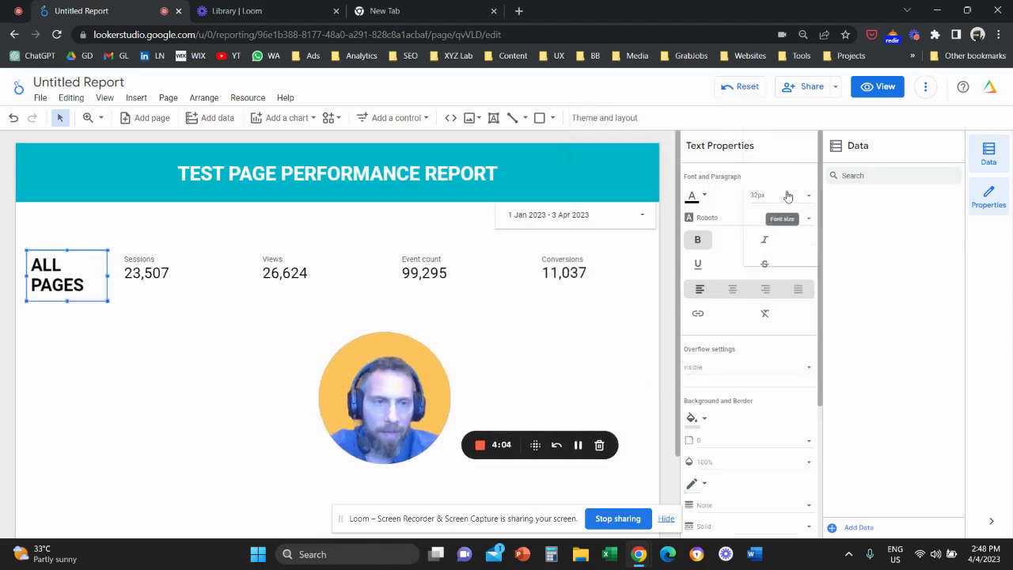
click(788, 196)
click(764, 166)
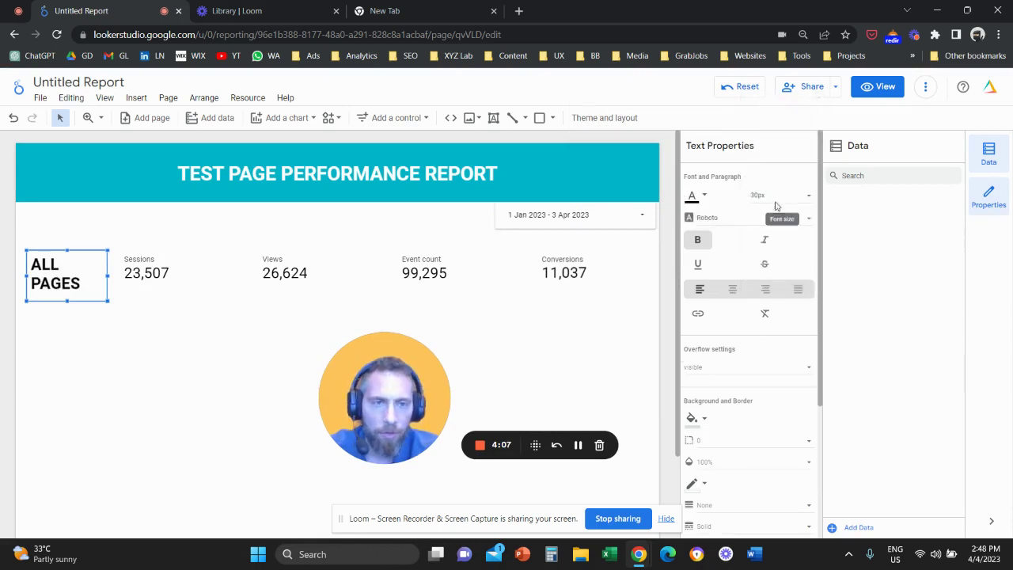
click(776, 197)
click(783, 169)
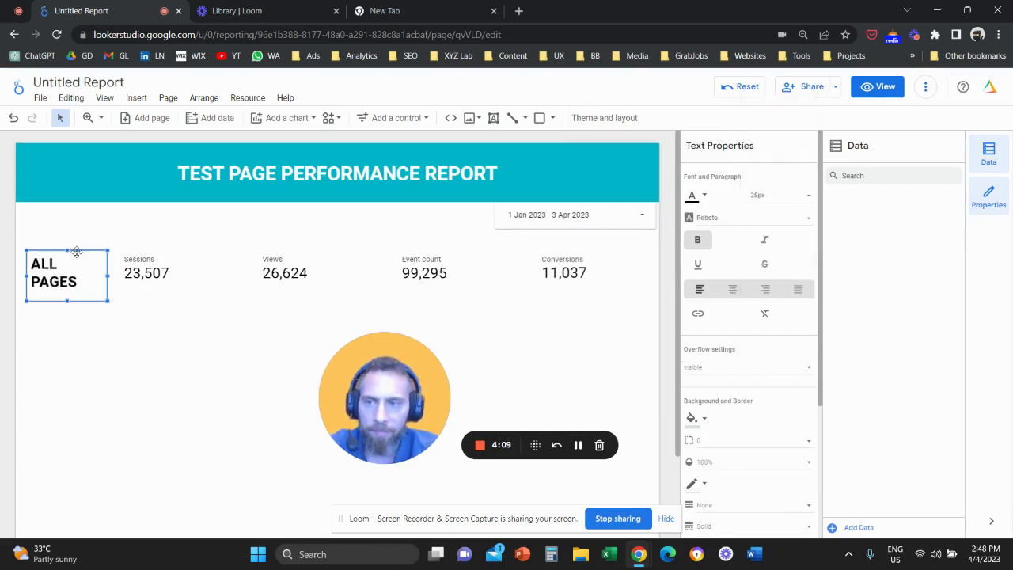
drag(76, 251, 68, 251)
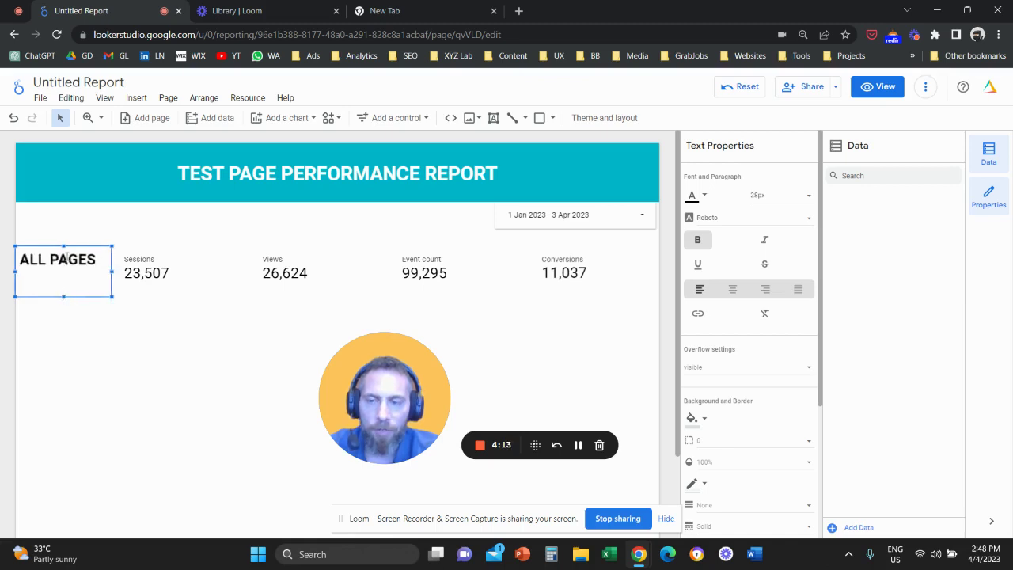
drag(73, 249, 73, 256)
click(578, 318)
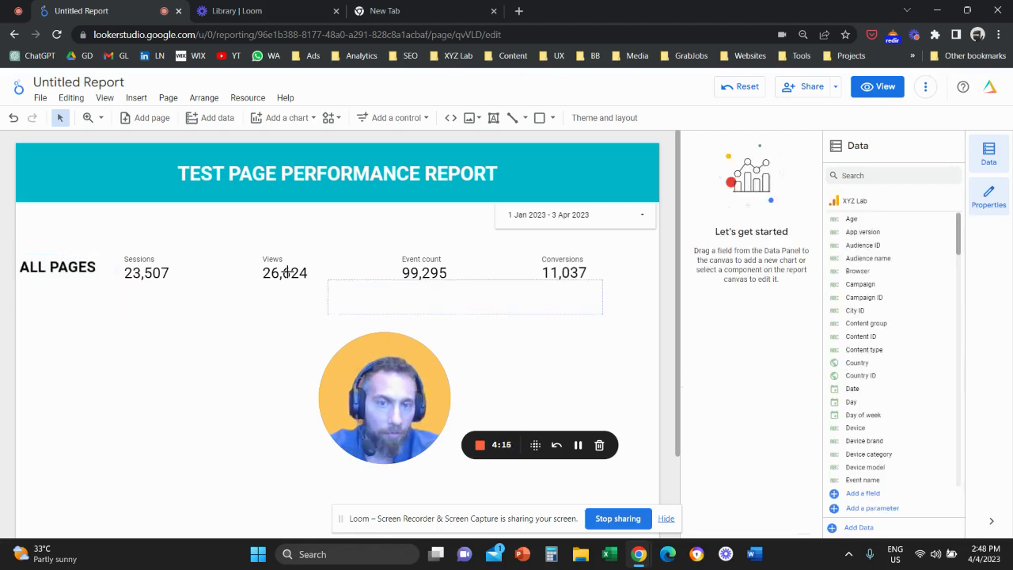
Select all four scorecards together and set their comparison date range to "Previous period"
drag(174, 259, 173, 260)
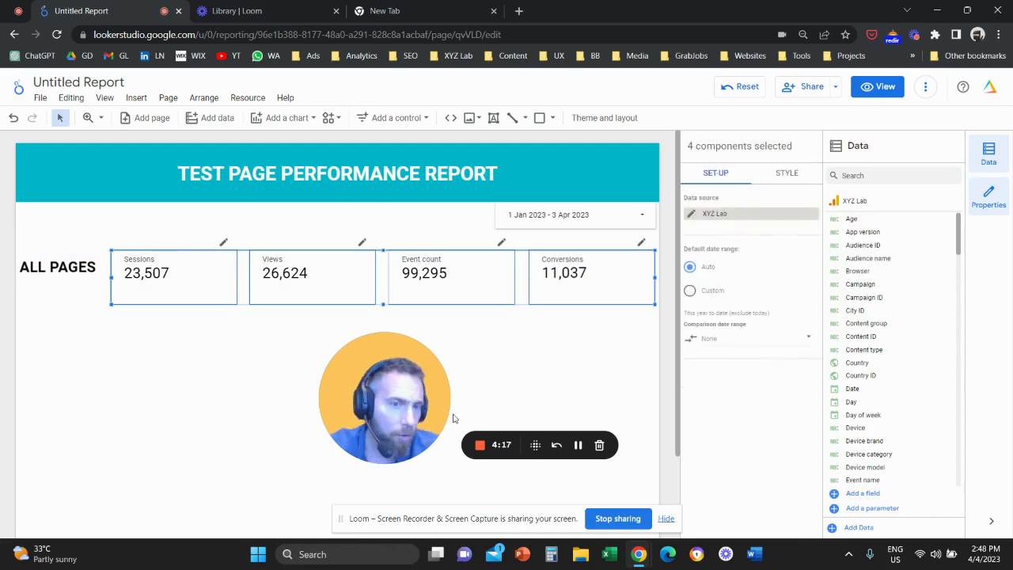
click(754, 340)
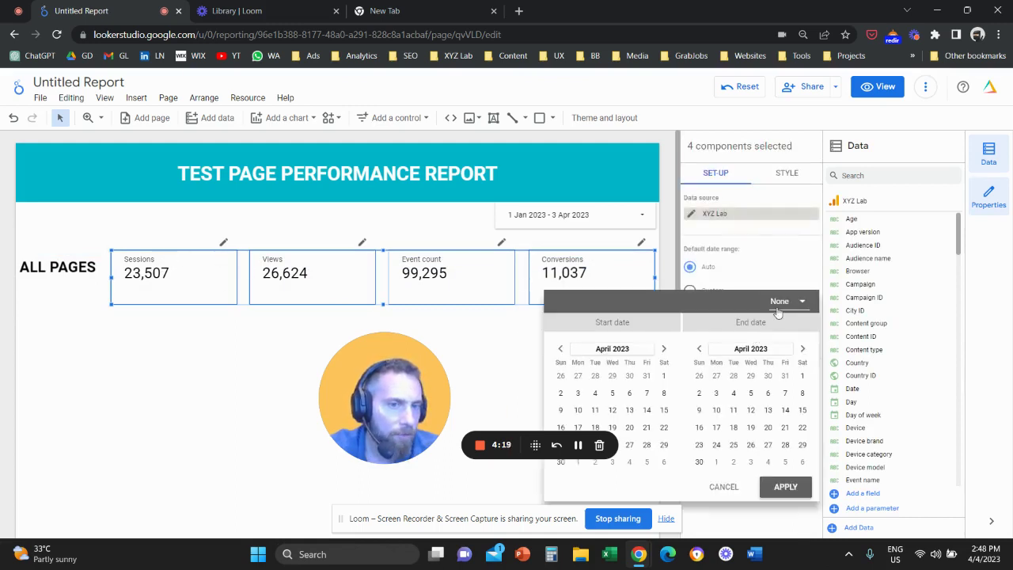
click(780, 309)
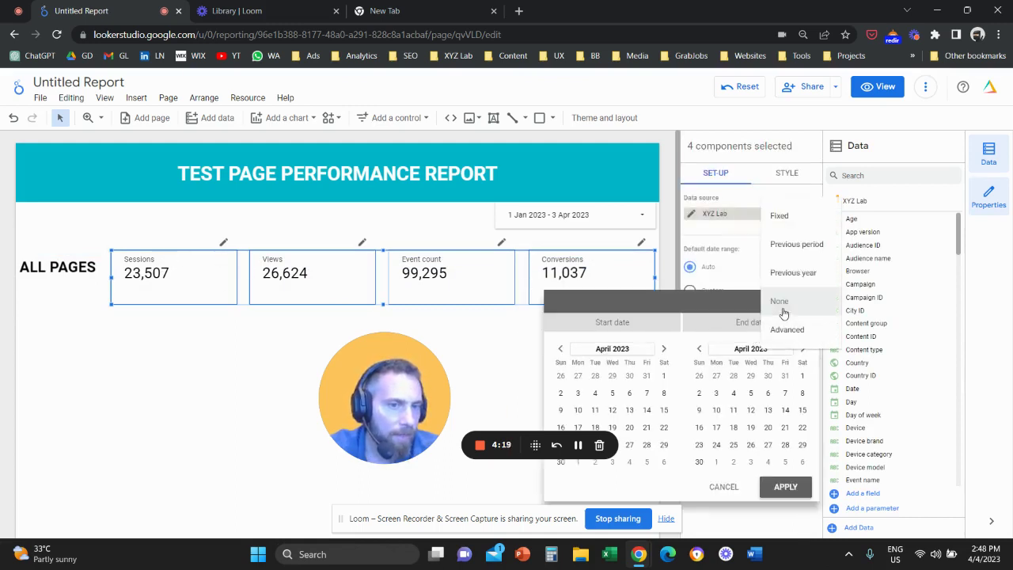
click(807, 246)
click(785, 487)
drag(398, 392, 465, 375)
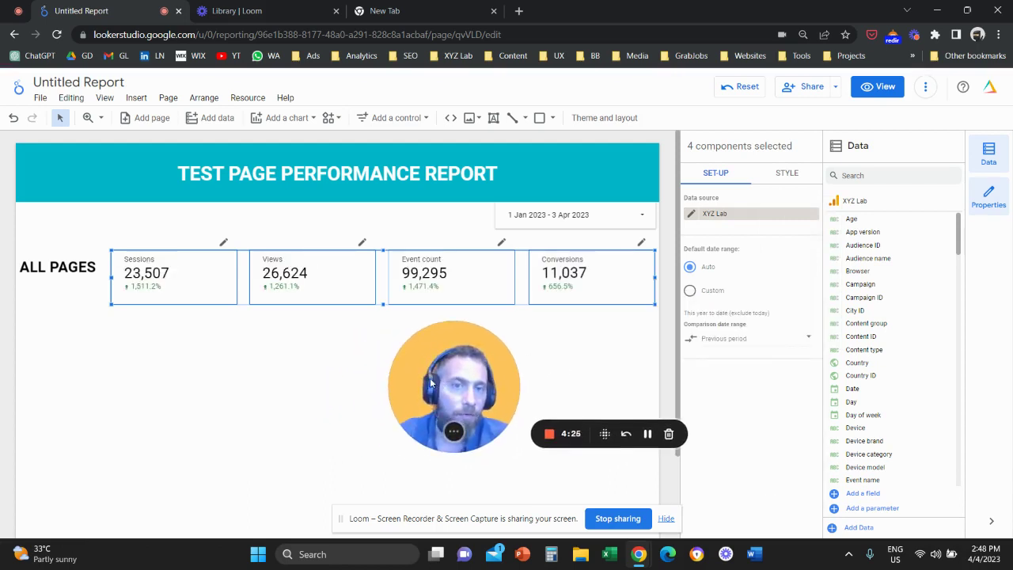
Nudge the "ALL PAGES" label down slightly and narrow the four scorecards together from the label's side to give it more room
click(51, 291)
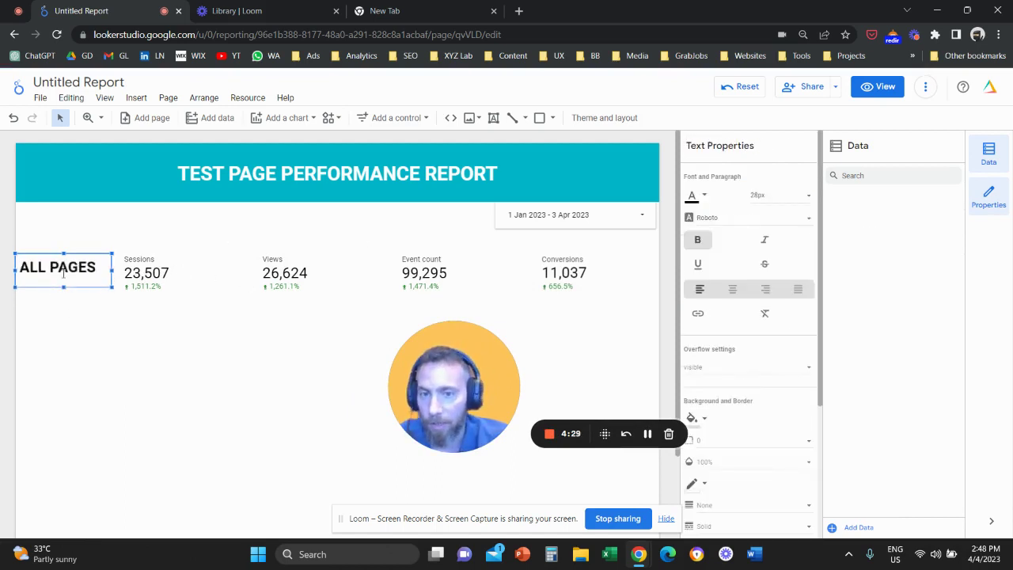
drag(91, 255, 91, 258)
click(169, 295)
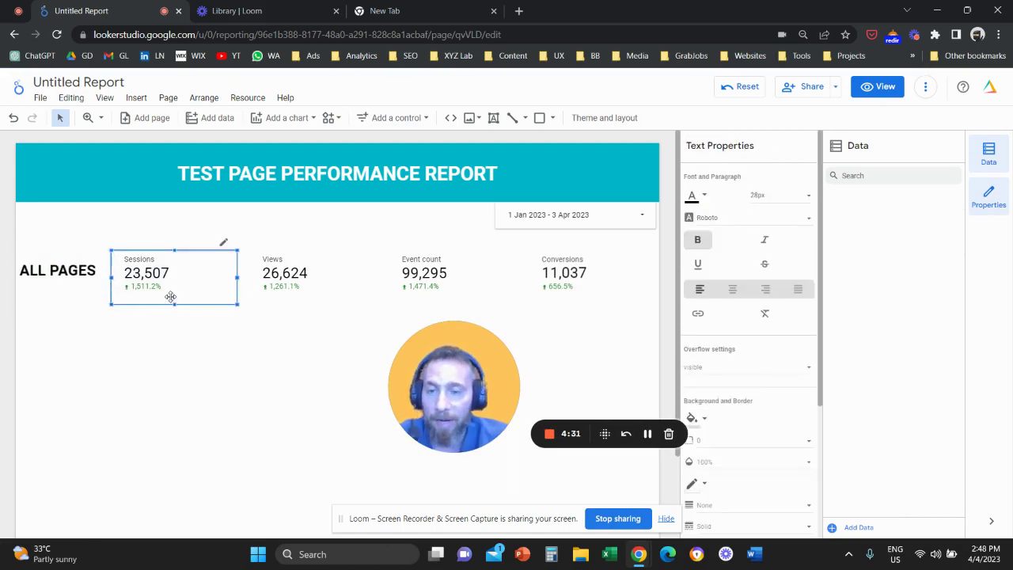
shift+click(299, 280)
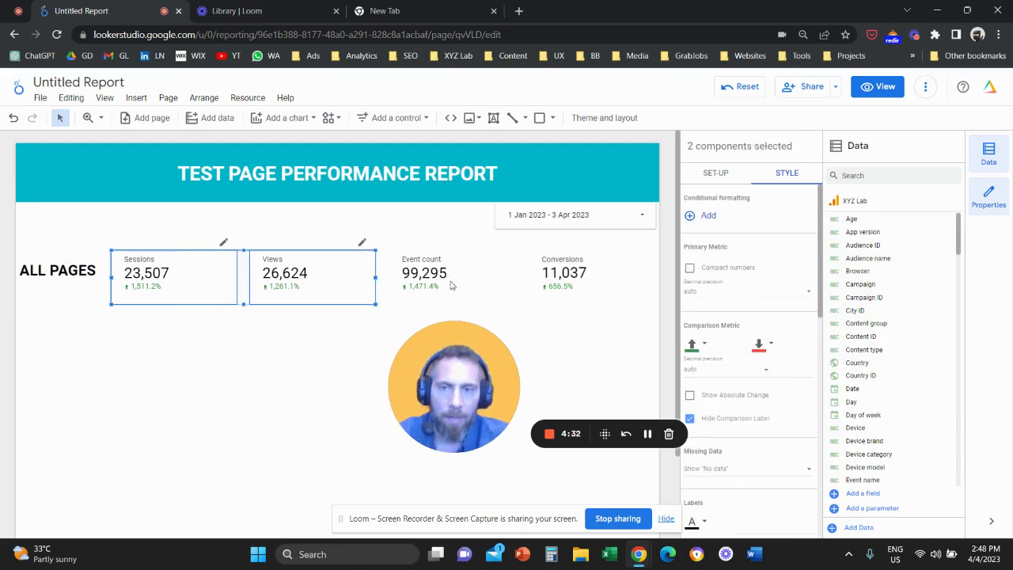
shift+click(435, 277)
shift+click(561, 277)
drag(111, 277, 152, 277)
Shift the "ALL PAGES" label slightly right and down to line up with the scorecard values
click(94, 266)
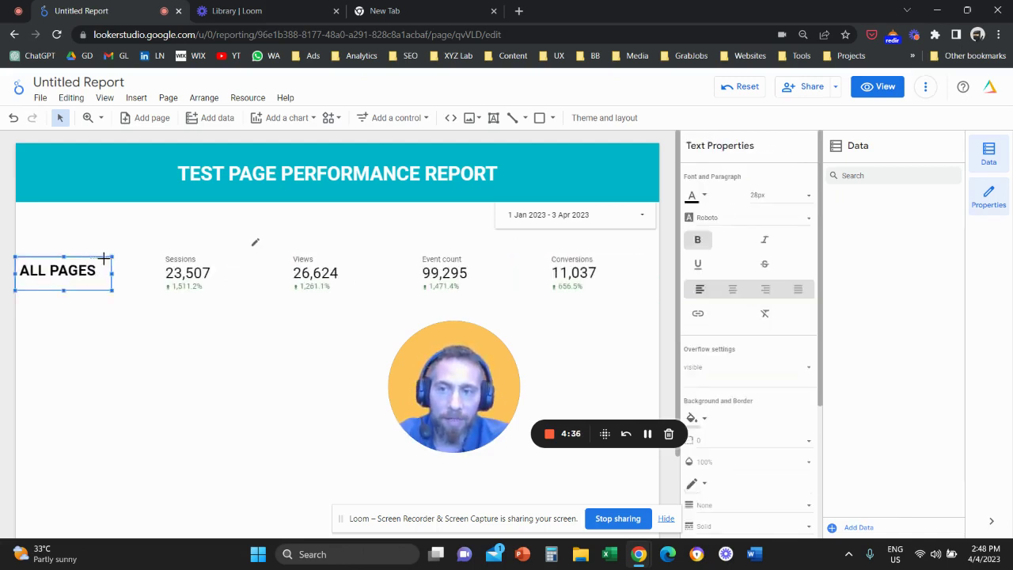
drag(81, 259, 97, 263)
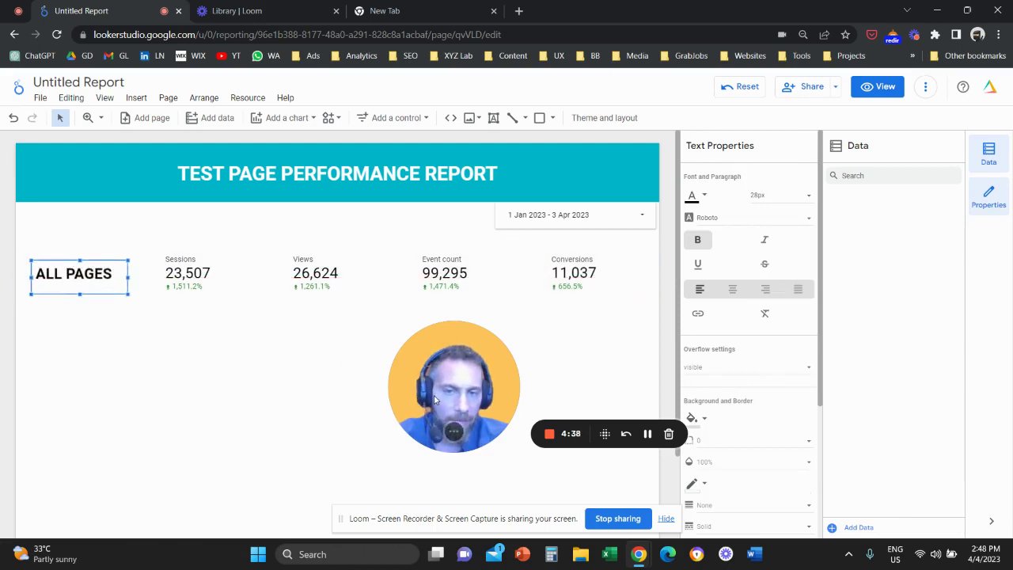
drag(435, 399, 401, 402)
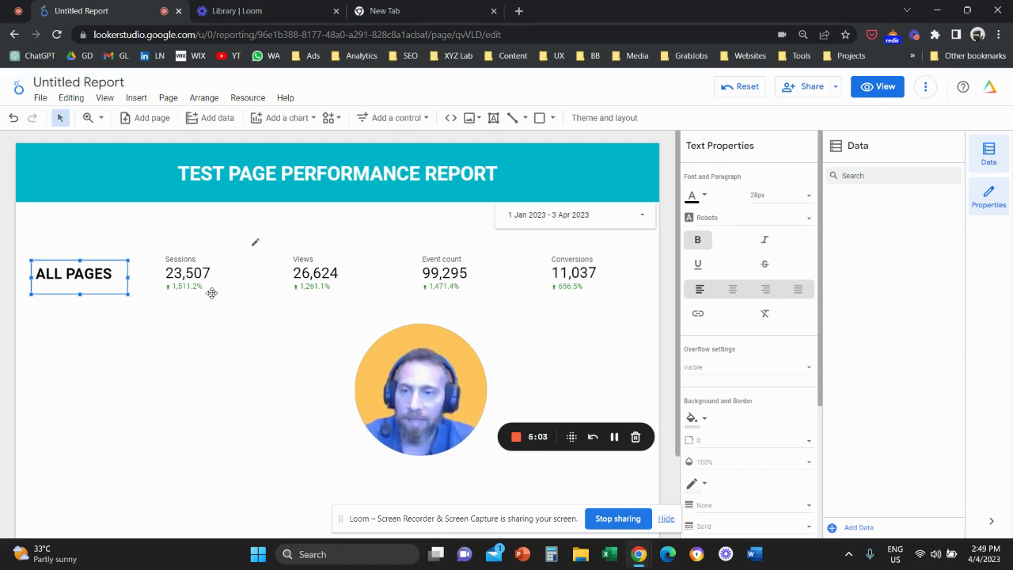
Duplicate the "ALL PAGES" label with its four scorecards and place the copy as a second row directly below
click(238, 279)
shift+click(330, 276)
shift+click(455, 275)
shift+click(570, 274)
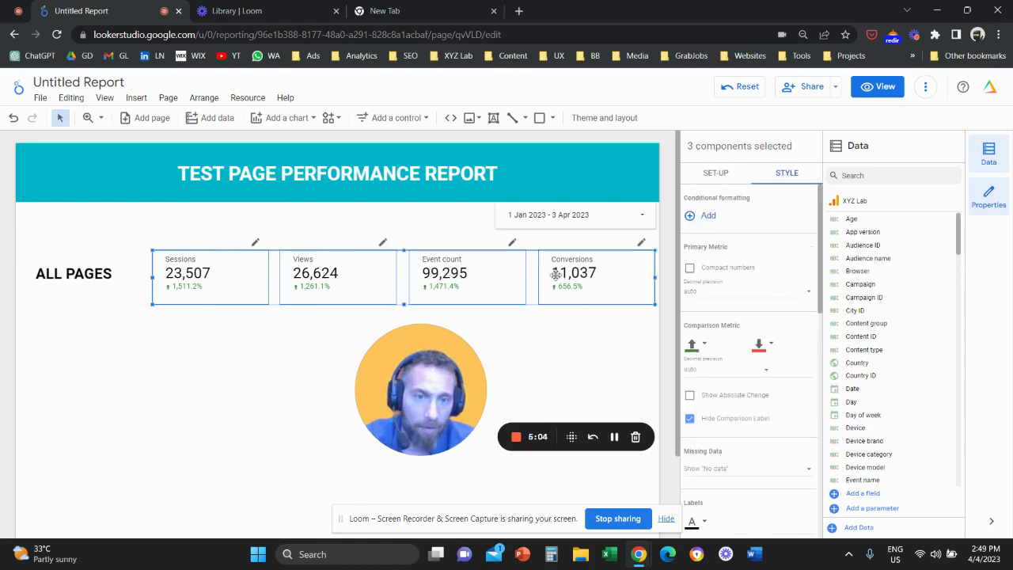
click(559, 325)
drag(428, 370, 428, 428)
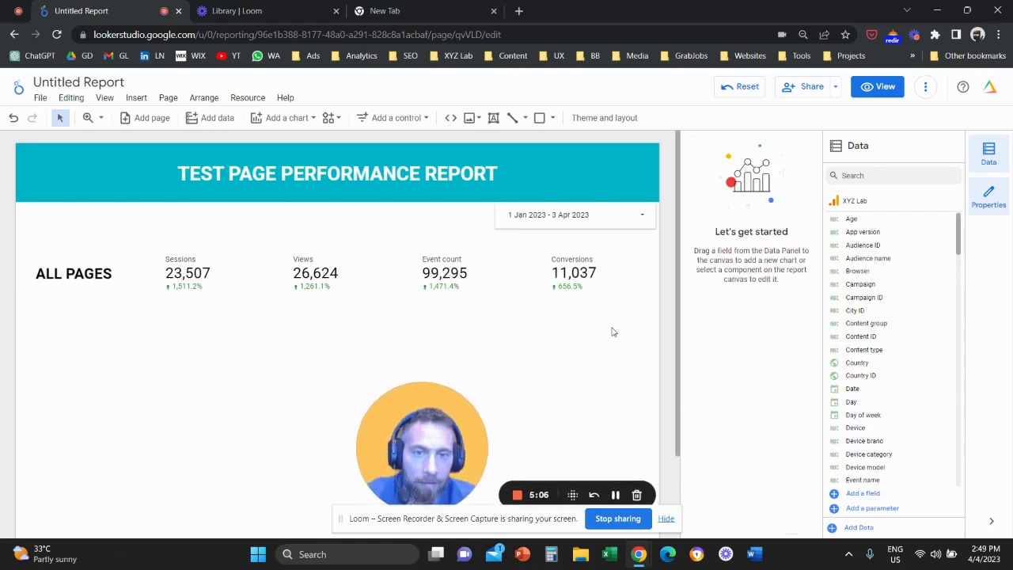
drag(610, 330, 29, 247)
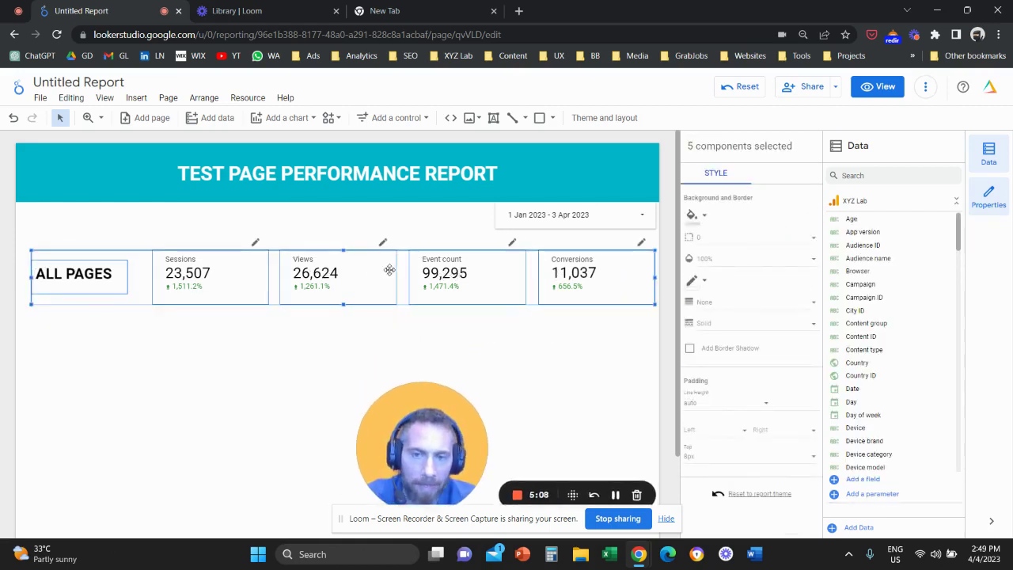
drag(329, 276, 321, 342)
click(371, 423)
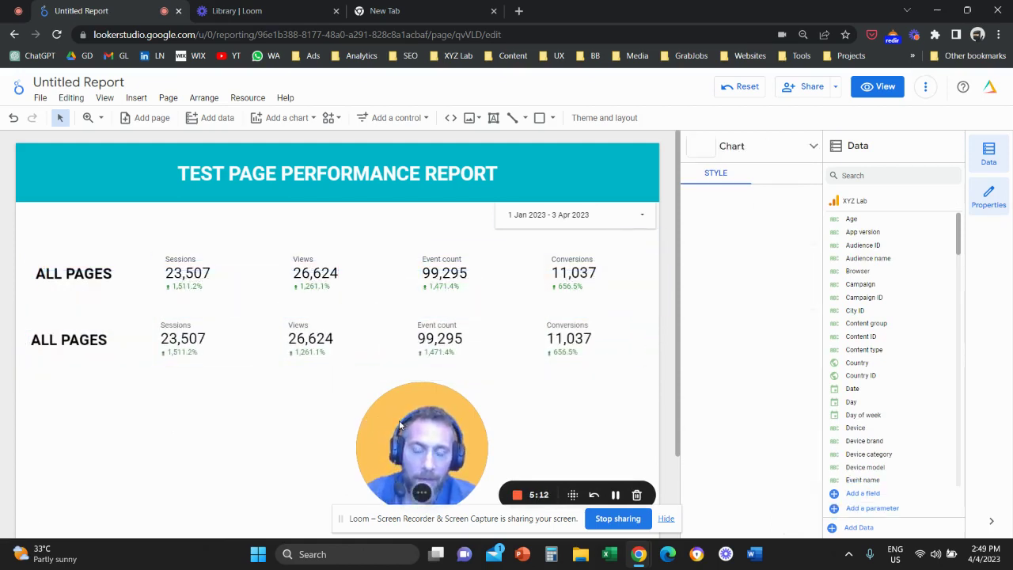
drag(372, 423, 298, 414)
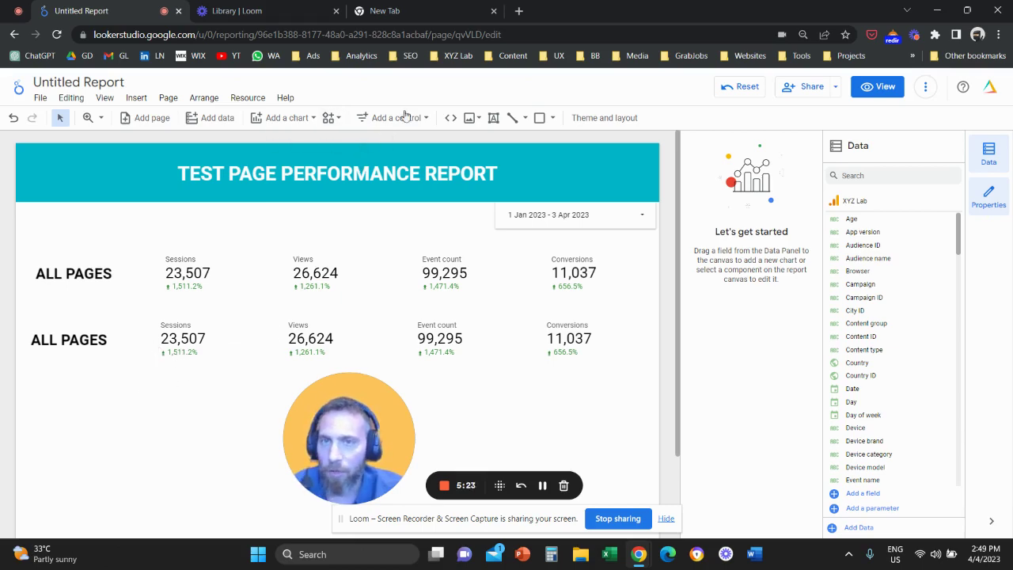
Open xyzlab.com in the spare browser tab, go to the B2B Reporting Template page, and examine the path in its URL
click(396, 10)
text(xy)
key(Return)
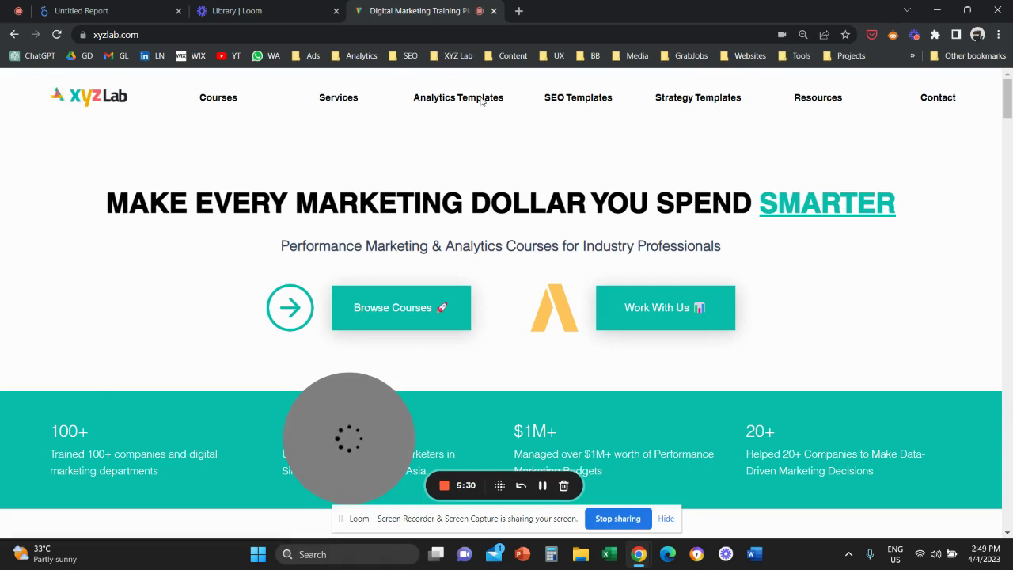
mouse_move(475, 101)
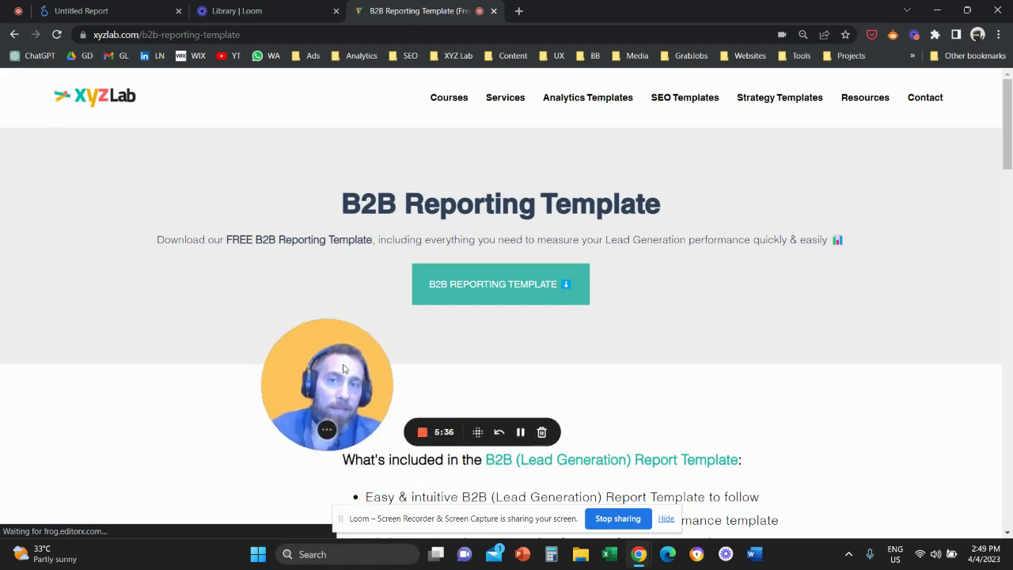
drag(344, 369, 266, 174)
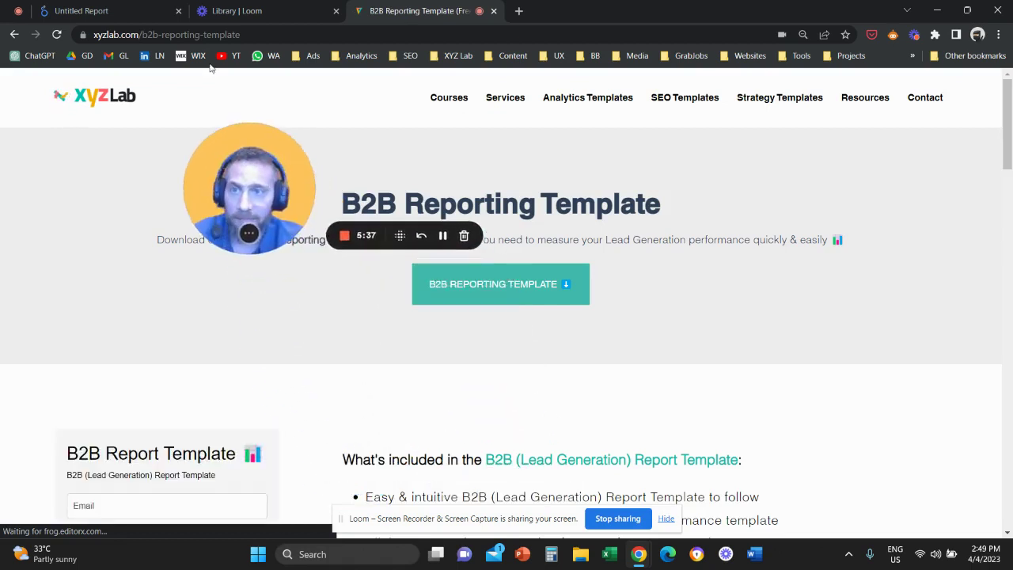
click(142, 34)
drag(241, 35, 241, 35)
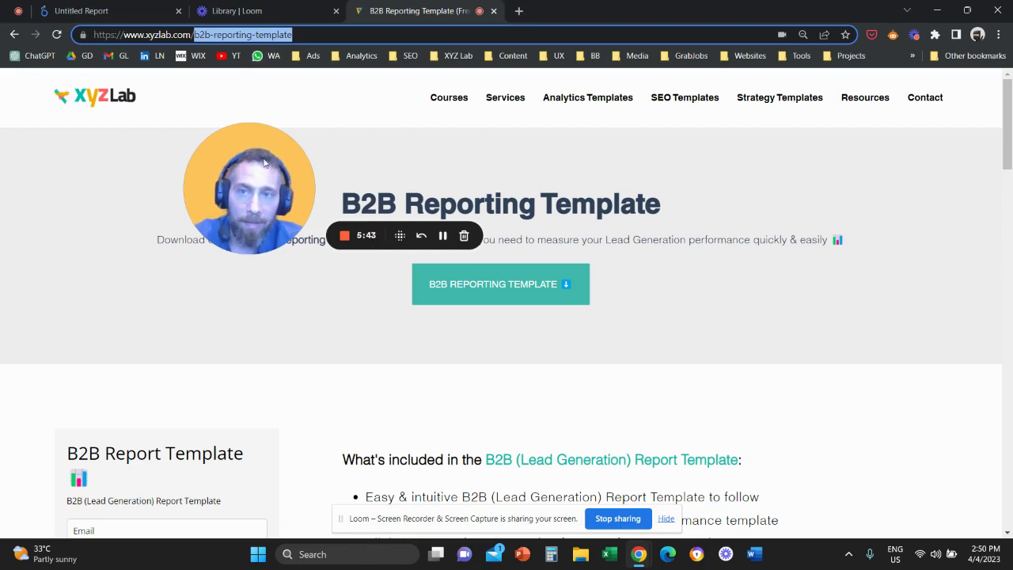
drag(251, 225, 315, 250)
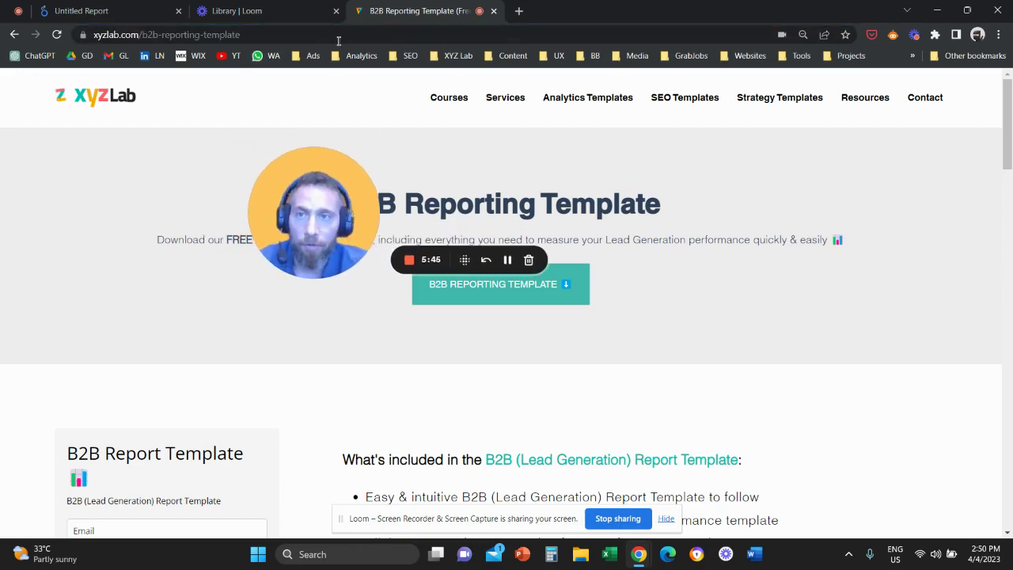
Return to the Looker Studio report and change the second row's label to "TEMPLATES"
click(94, 9)
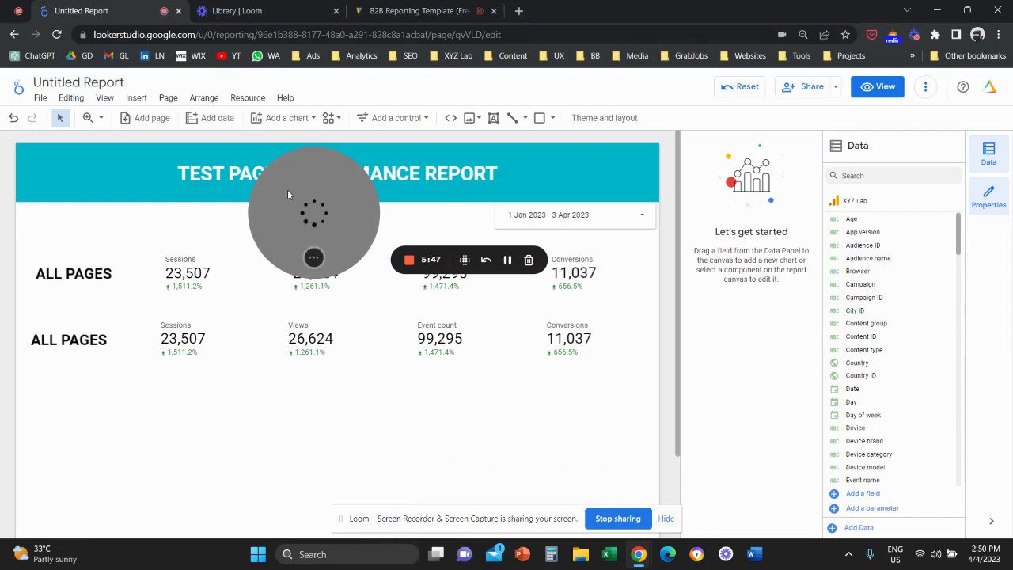
double_click(75, 339)
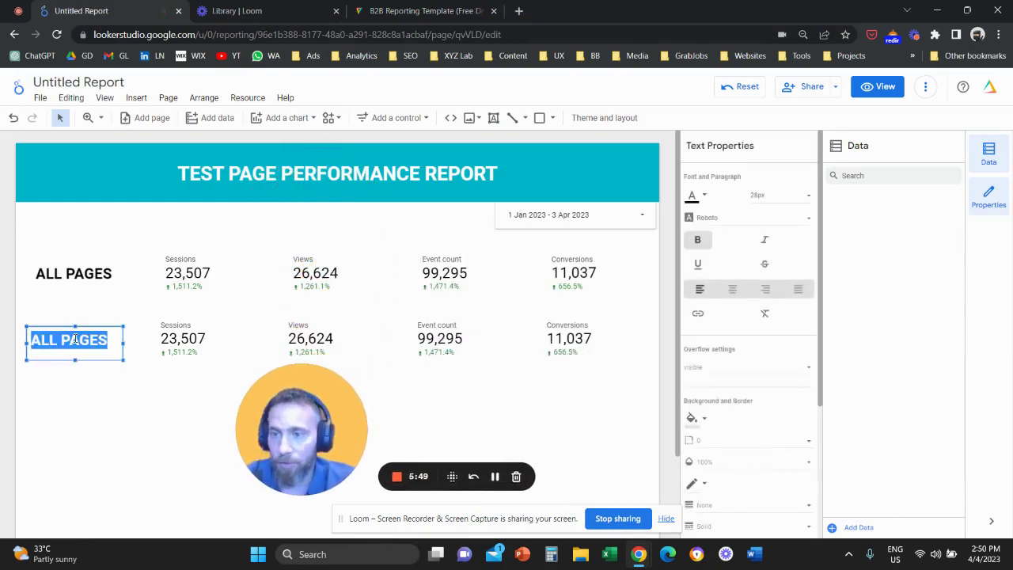
text(TEMAP)
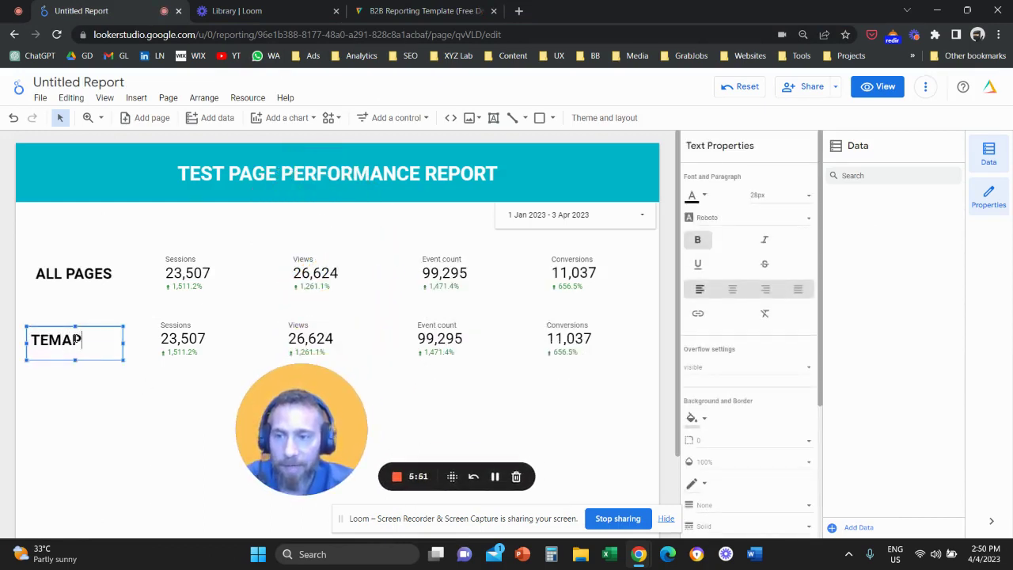
text(L)
text(PLATES)
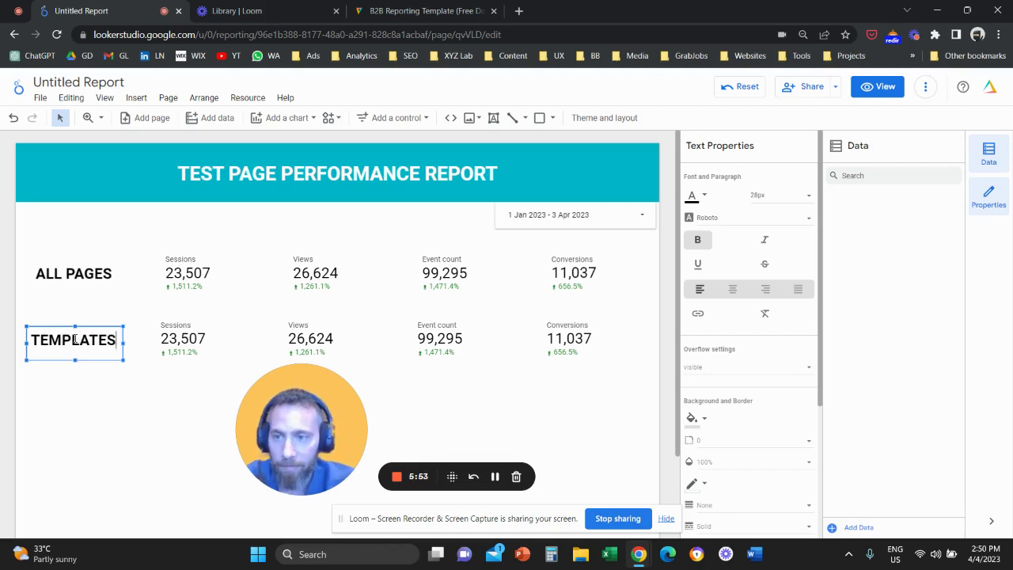
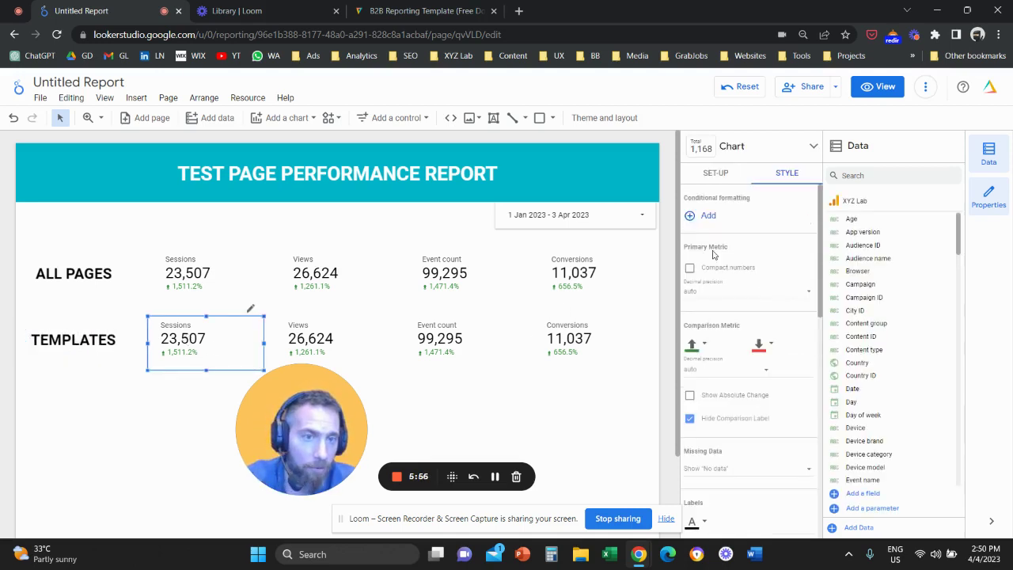
Start a new filter named "Templates" for the Sessions scorecard in the TEMPLATES row
click(715, 173)
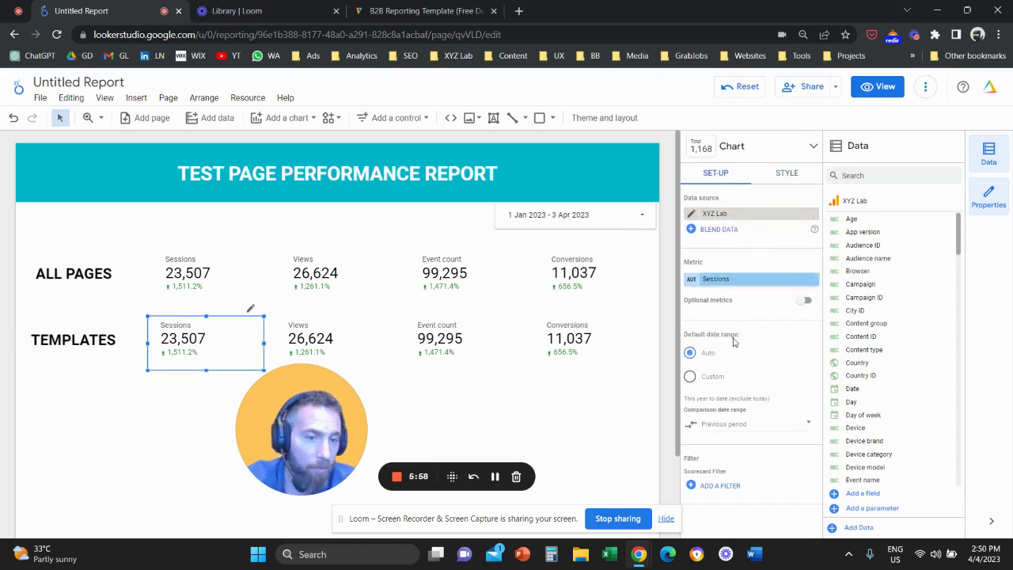
click(720, 486)
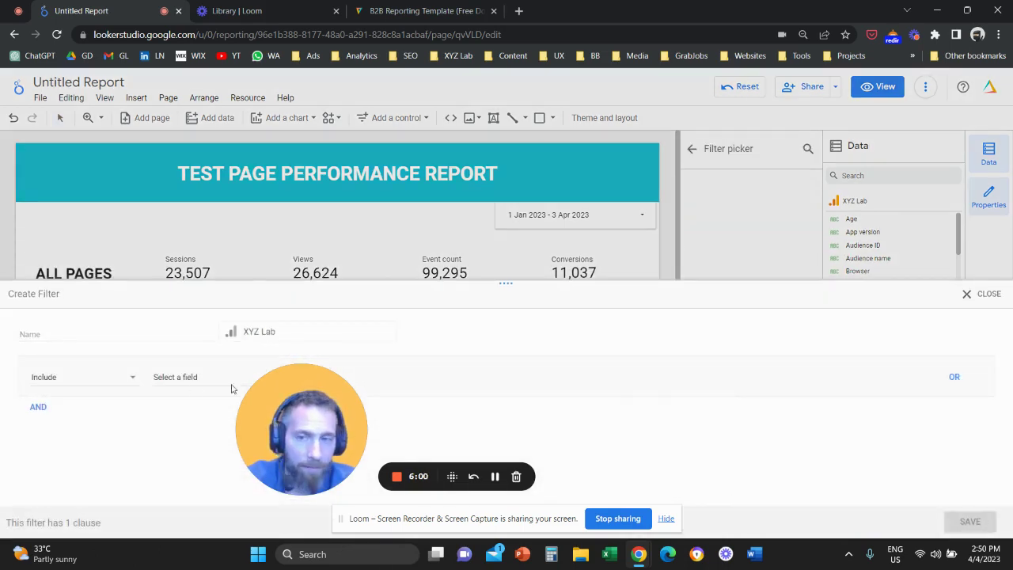
click(166, 327)
text(Templates)
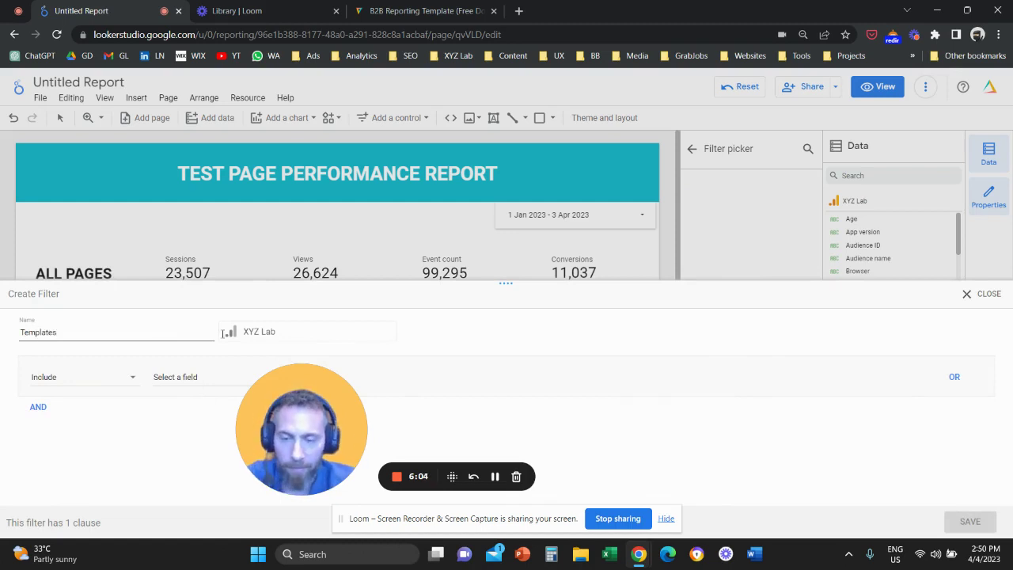
Set the filter to include records whose Full page URL contains "-template" and save it
click(249, 383)
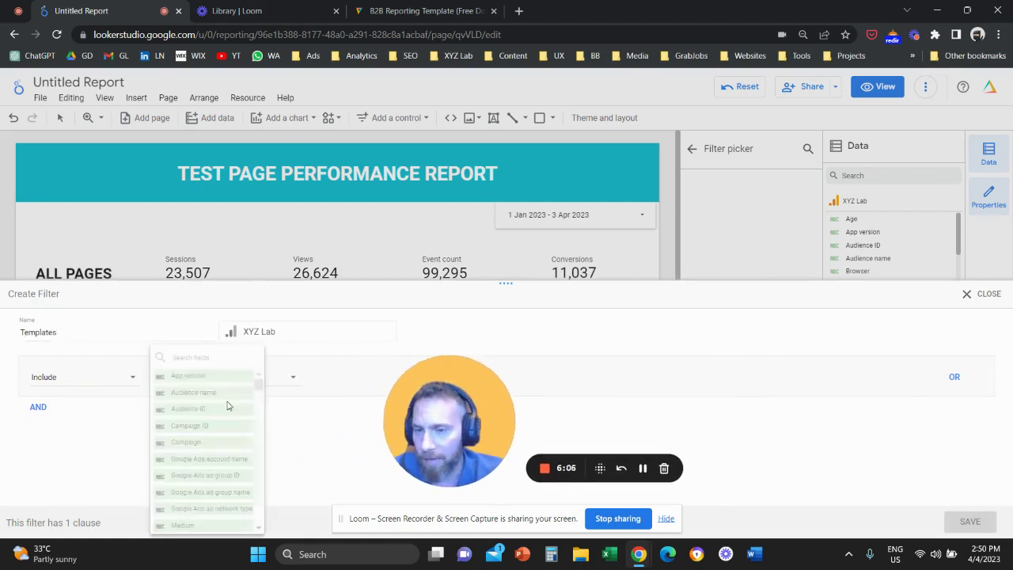
text(page)
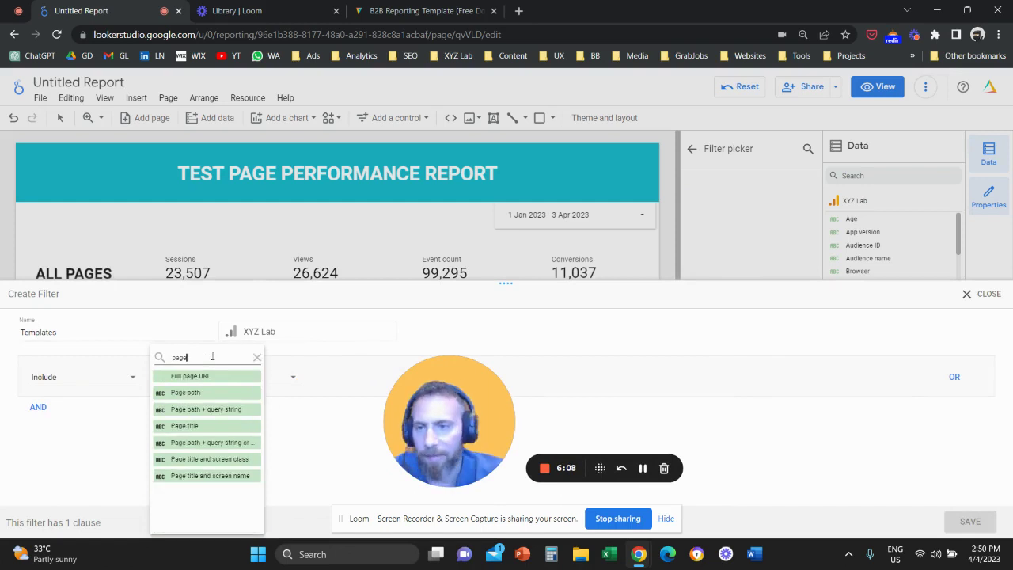
click(195, 380)
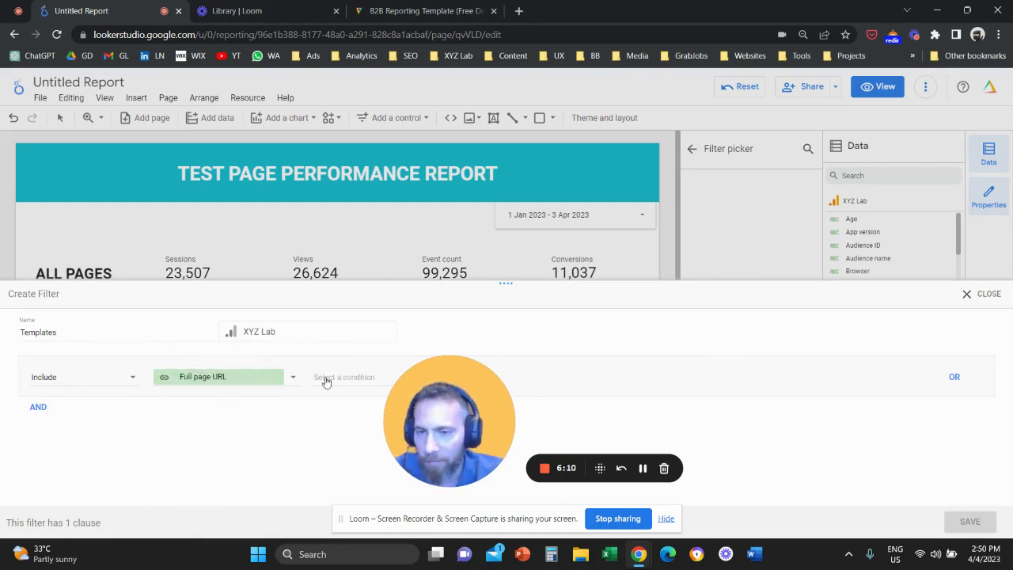
click(324, 377)
click(336, 378)
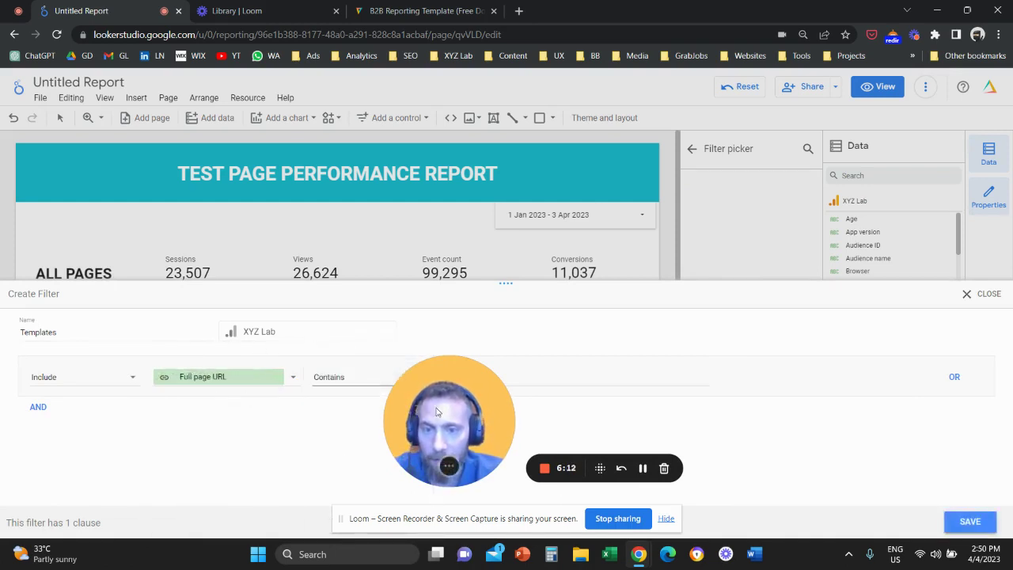
click(489, 375)
text(-template)
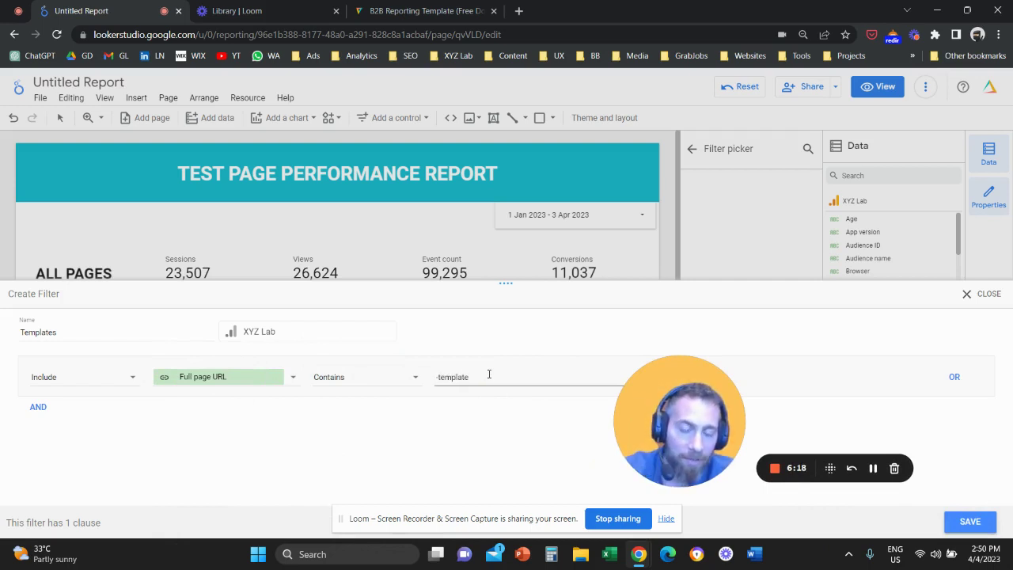
click(969, 521)
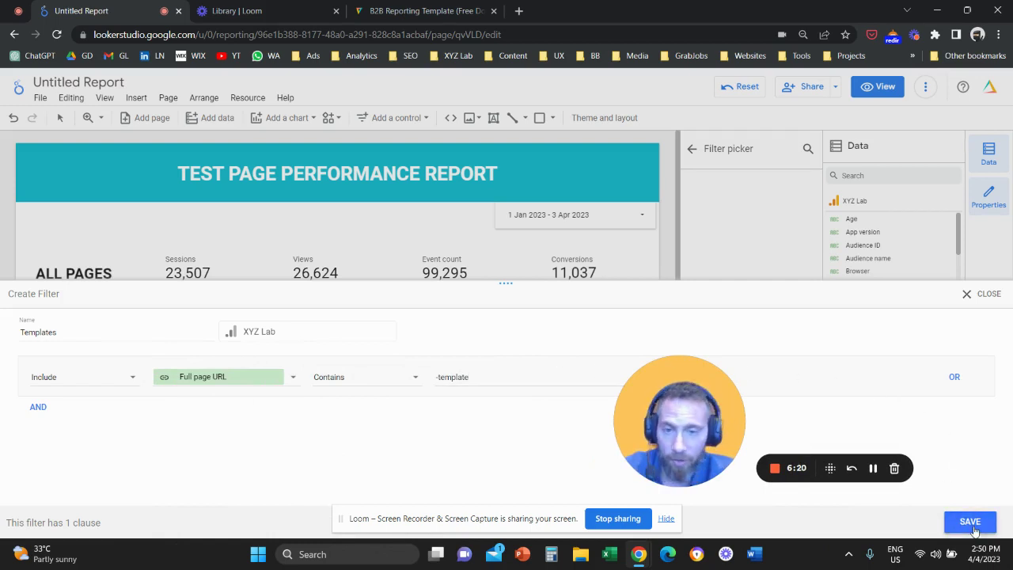
Apply the existing Templates filter to the Views, Event count and Conversions scorecards in the TEMPLATES row
drag(699, 443, 431, 428)
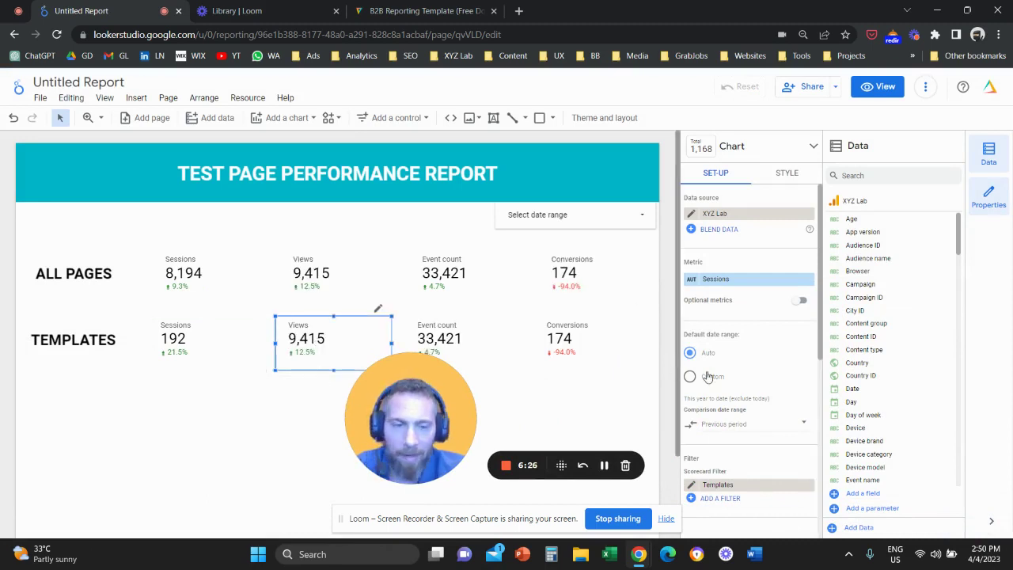
click(724, 484)
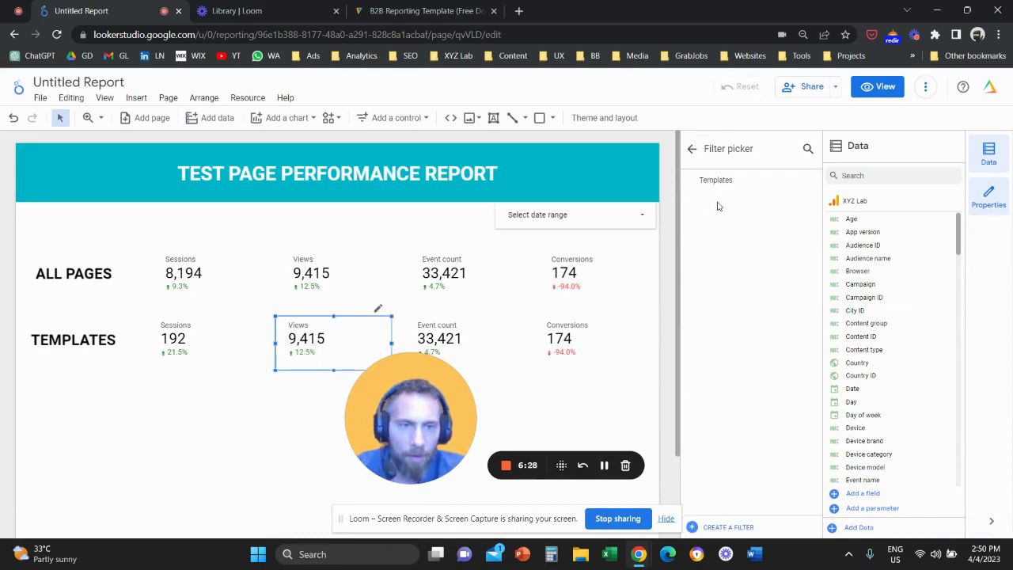
click(716, 179)
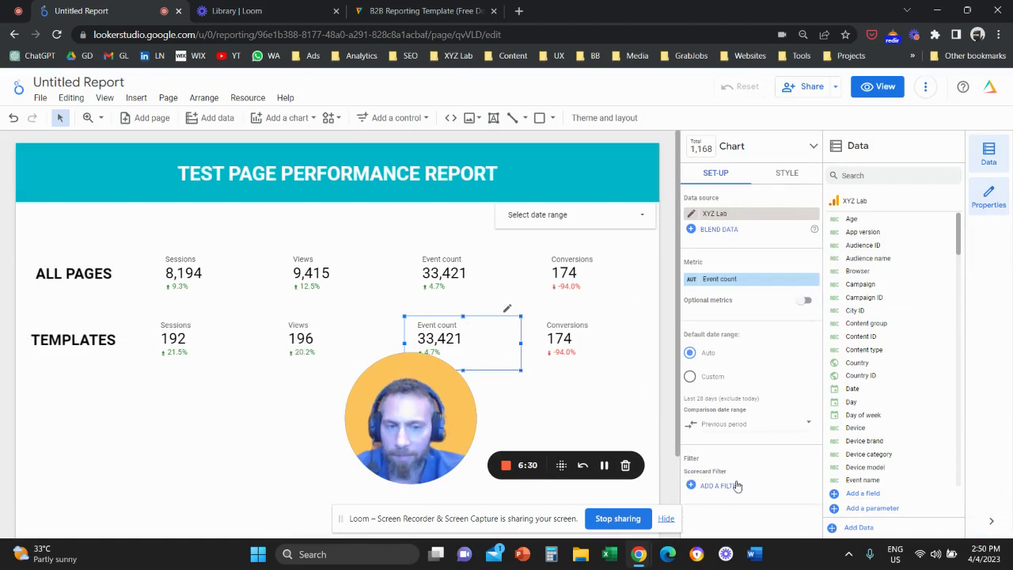
click(735, 485)
click(731, 186)
click(569, 333)
click(717, 485)
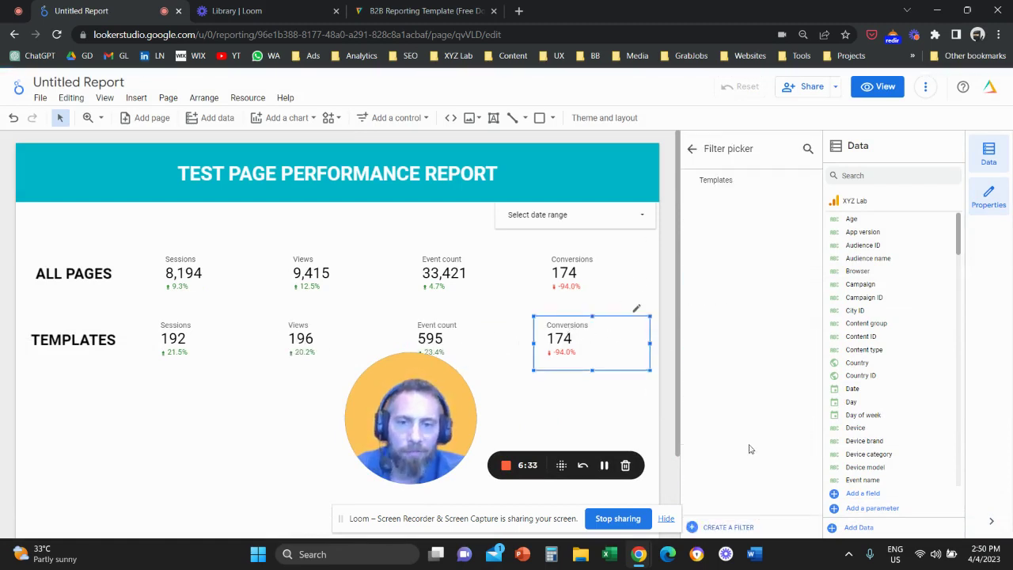
click(731, 186)
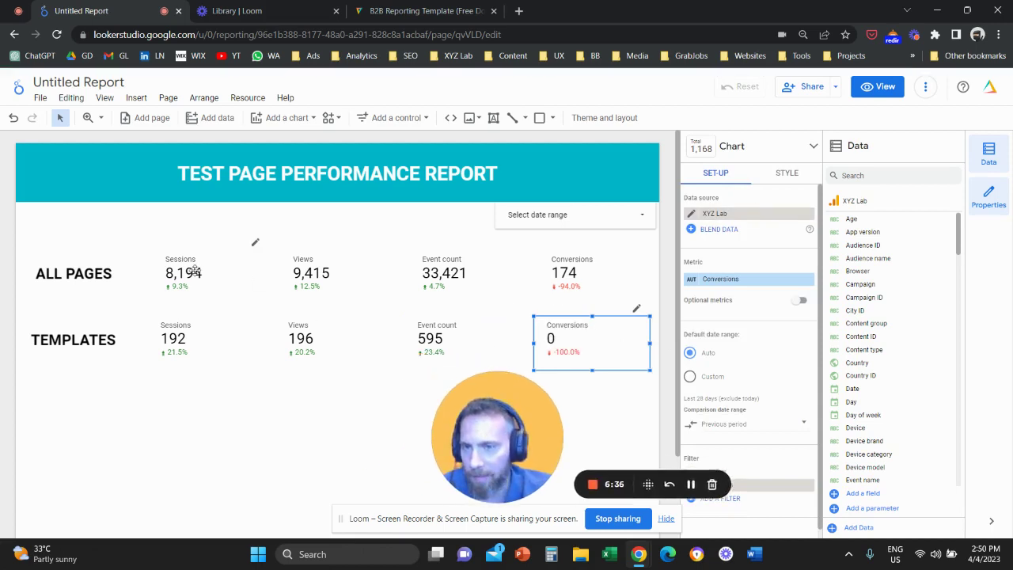
click(337, 266)
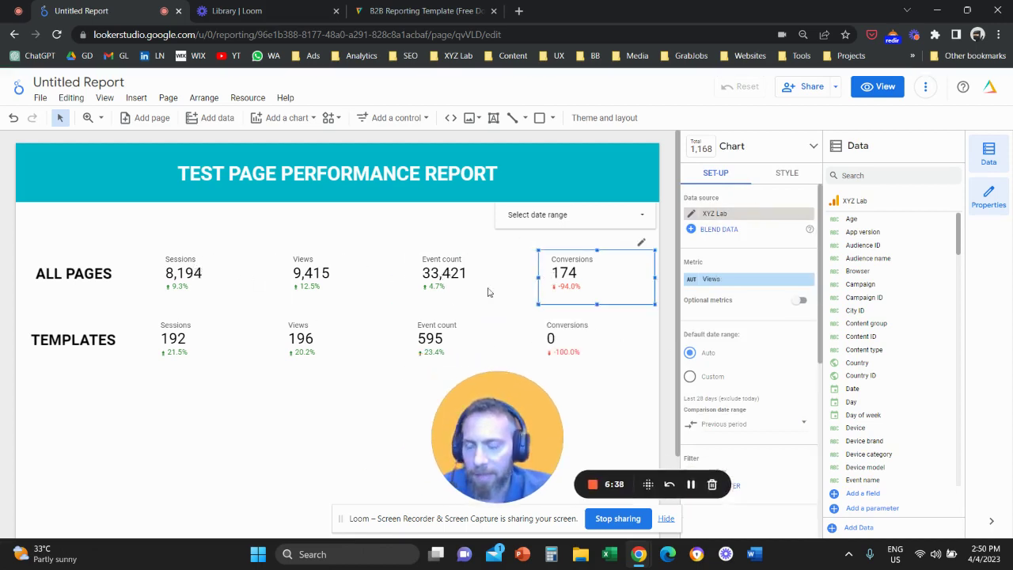
click(180, 338)
click(300, 338)
click(410, 334)
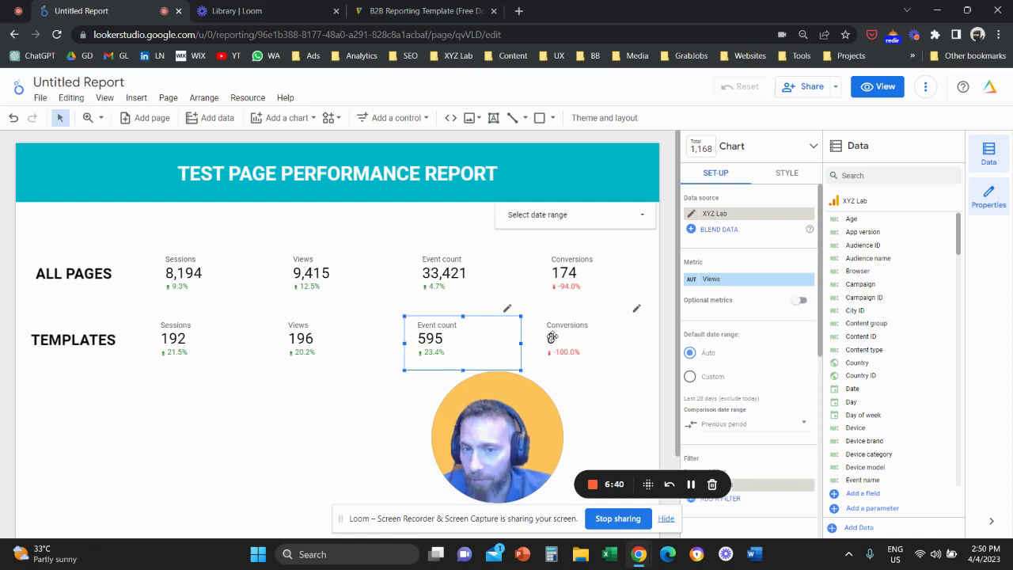
Duplicate the TEMPLATES label with its four scorecards and place the copy as a third row directly below
click(32, 367)
drag(25, 385, 588, 328)
scroll(198, 340, down, 1)
drag(192, 332, 194, 389)
click(154, 470)
Change the third row's label to "POSTS"
click(108, 389)
double_click(108, 389)
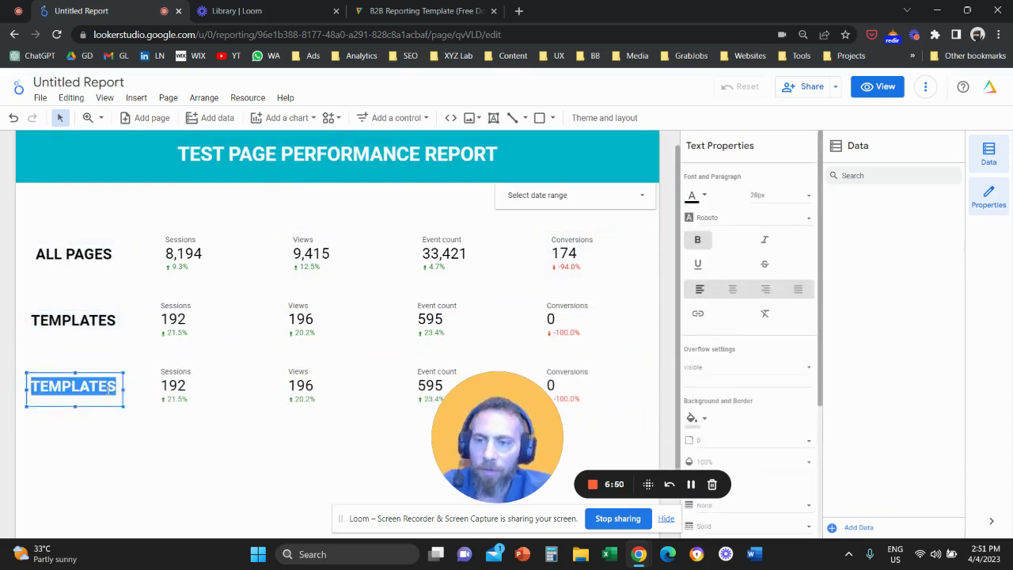
text(POSTS)
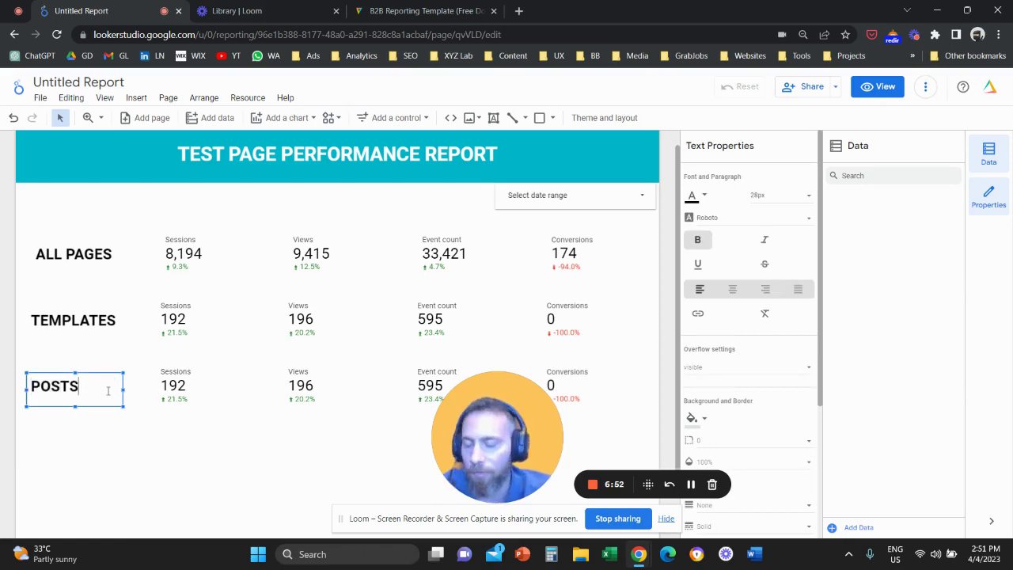
Switch to the xyzlab.com tab, open the negative keyword lists blog post from the home page, and examine the path in its URL
click(462, 20)
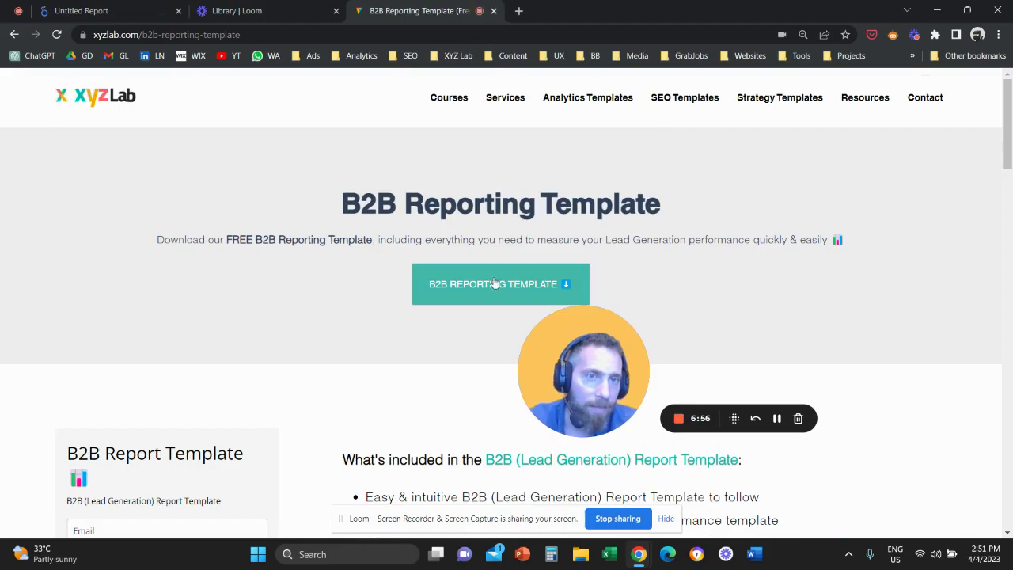
scroll(472, 316, down, 20)
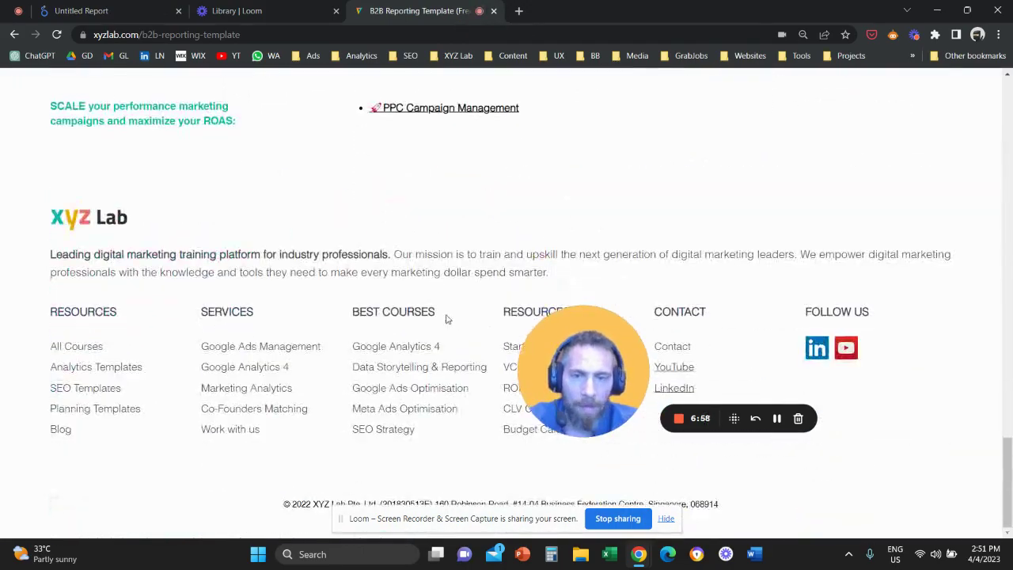
scroll(447, 319, up, 20)
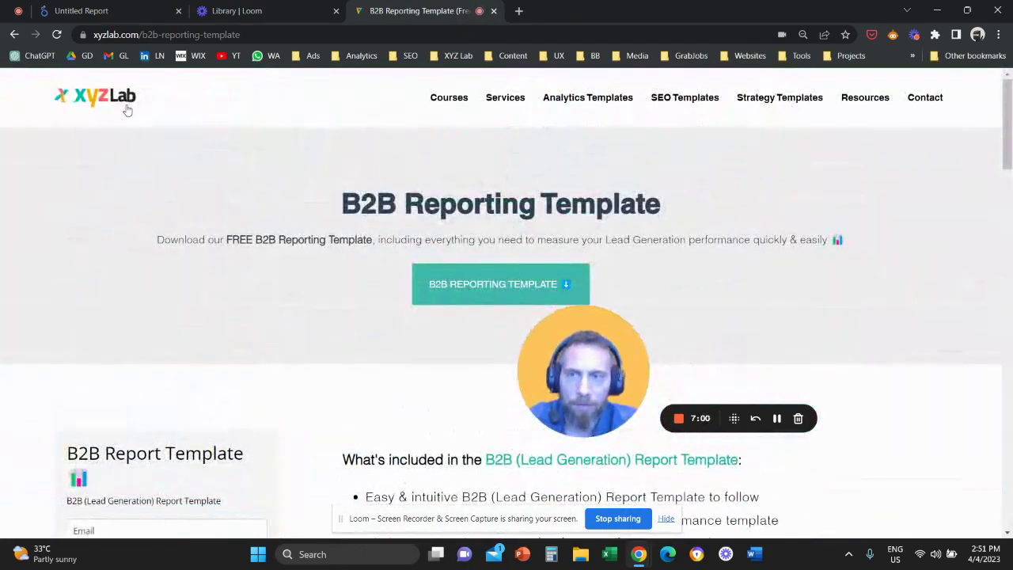
click(126, 110)
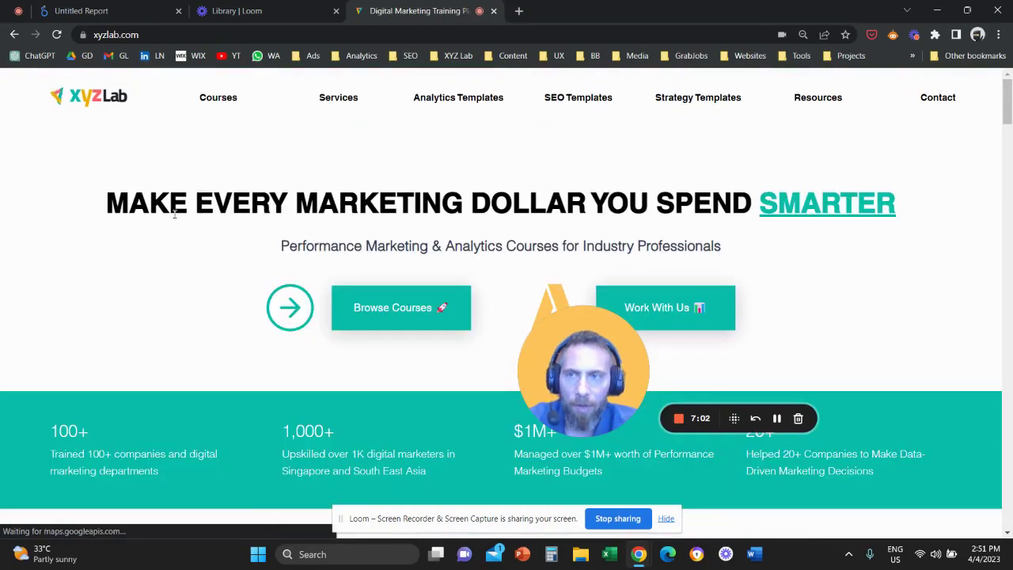
scroll(190, 245, down, 15)
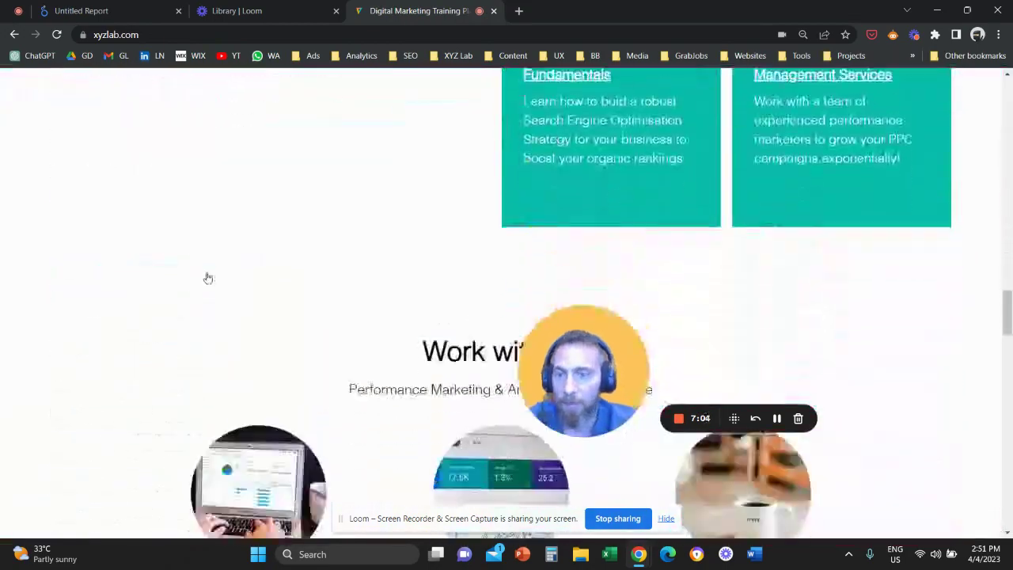
scroll(208, 277, down, 15)
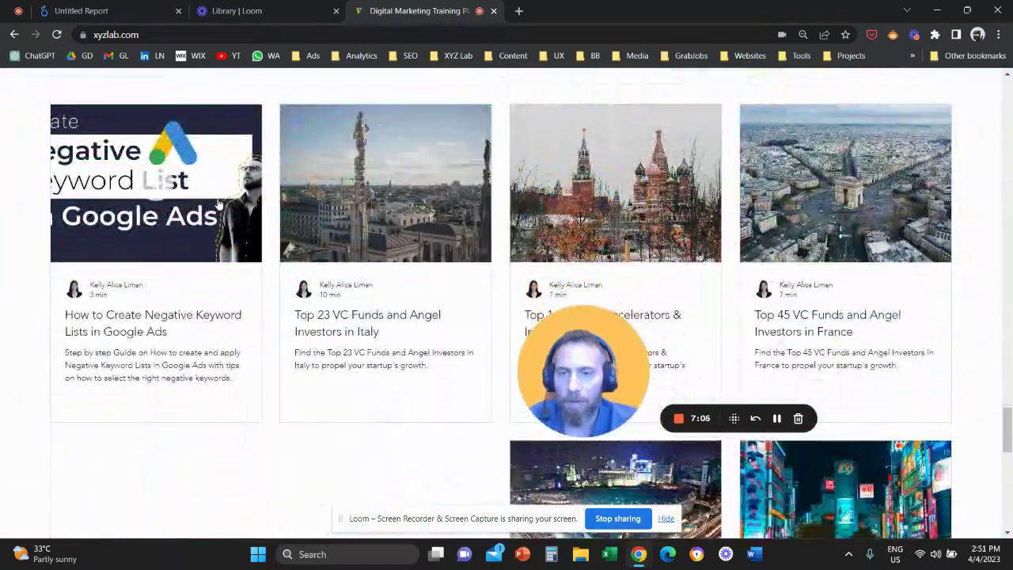
click(225, 205)
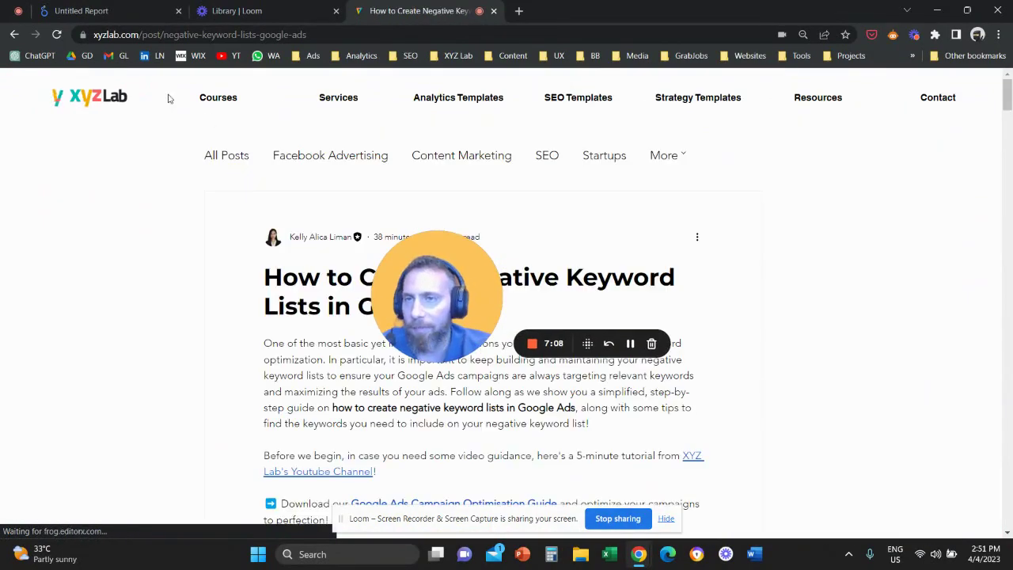
drag(140, 34, 170, 35)
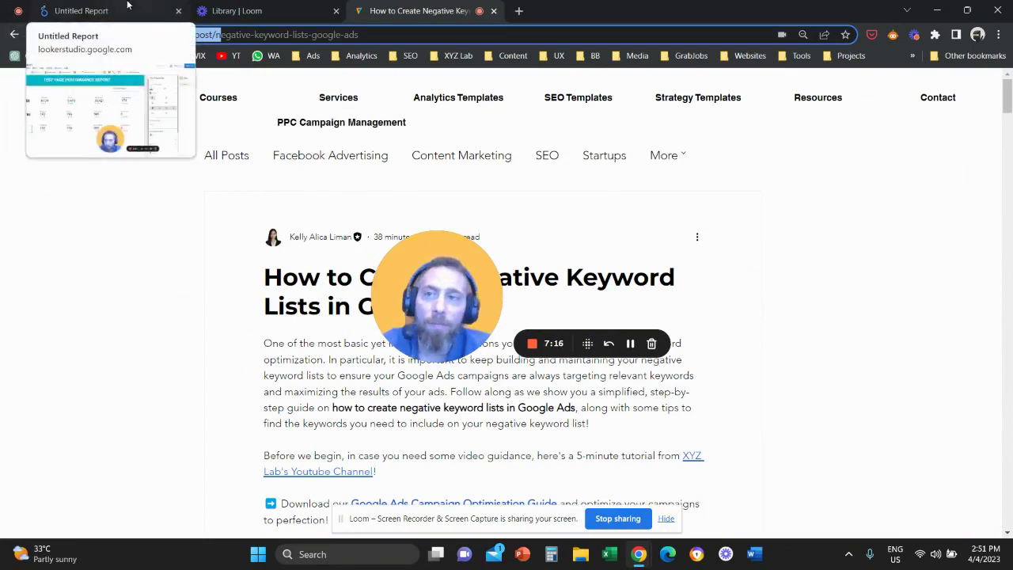
Return to the Looker Studio report and remove the Templates filter from the Sessions scorecard in the POSTS row
click(126, 10)
drag(432, 308, 475, 447)
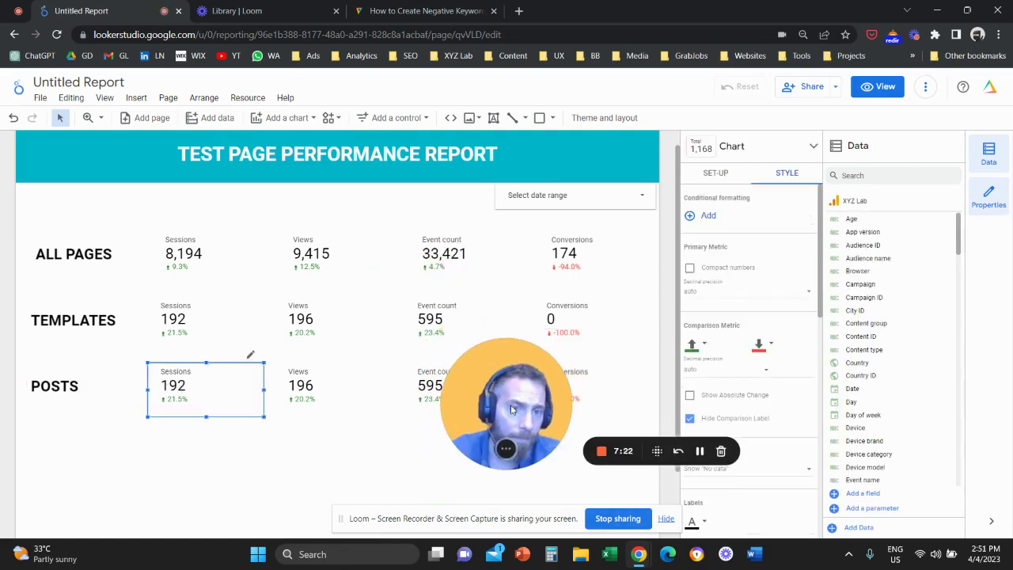
scroll(756, 364, down, 3)
scroll(757, 364, up, 5)
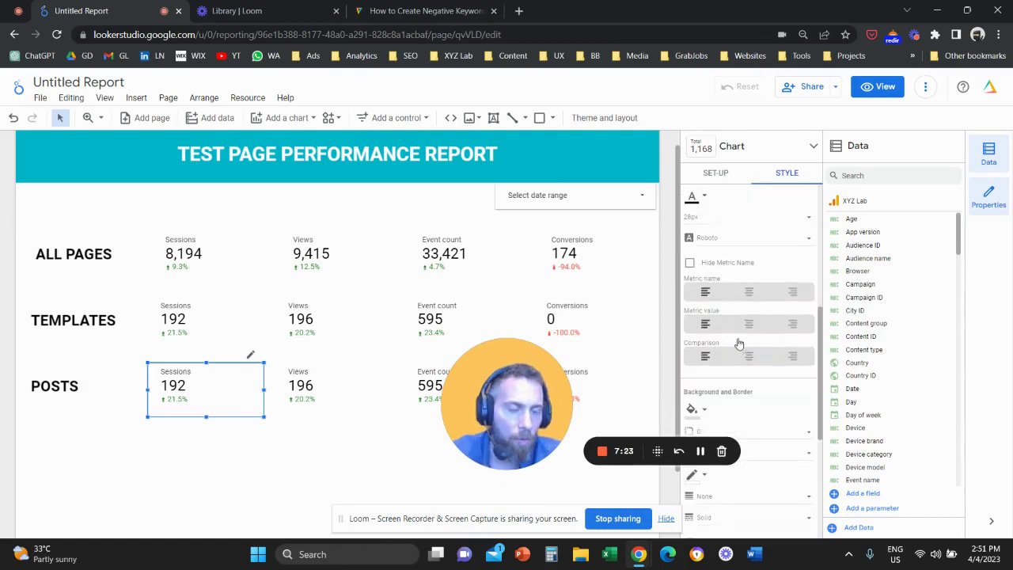
click(716, 174)
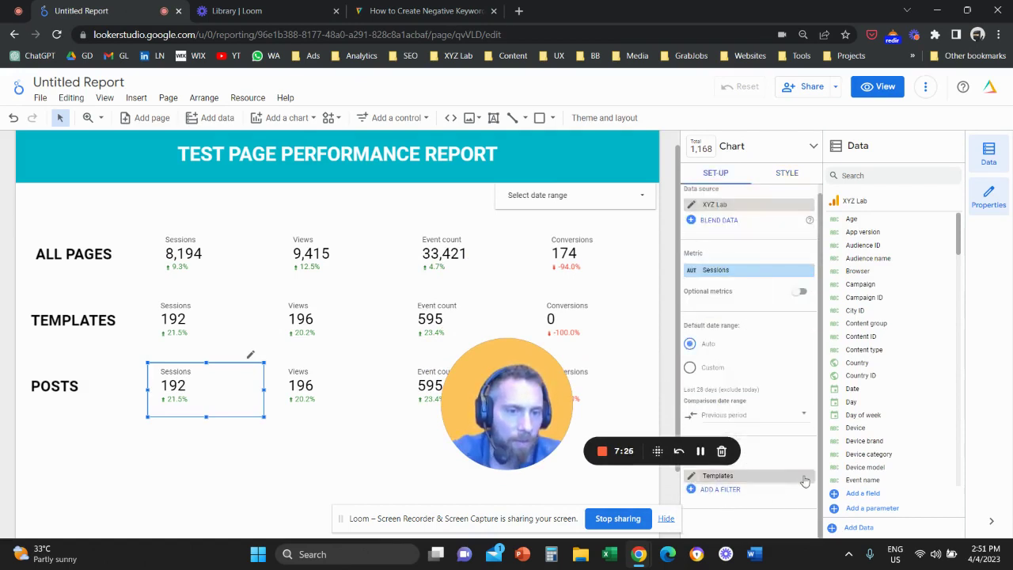
click(808, 476)
Start a new filter named "Post" for the Sessions scorecard in the POSTS row
click(744, 490)
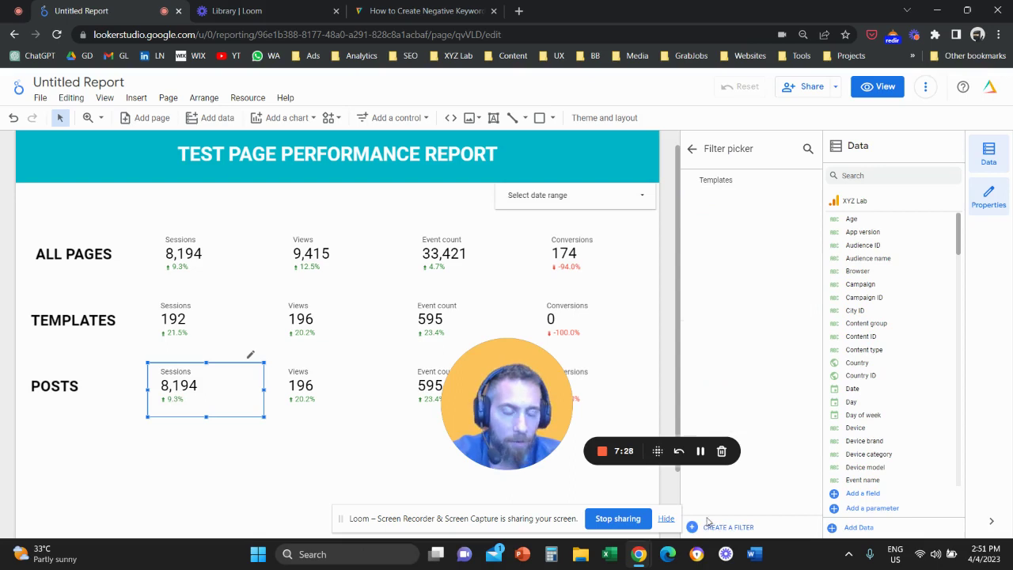
click(720, 524)
click(160, 335)
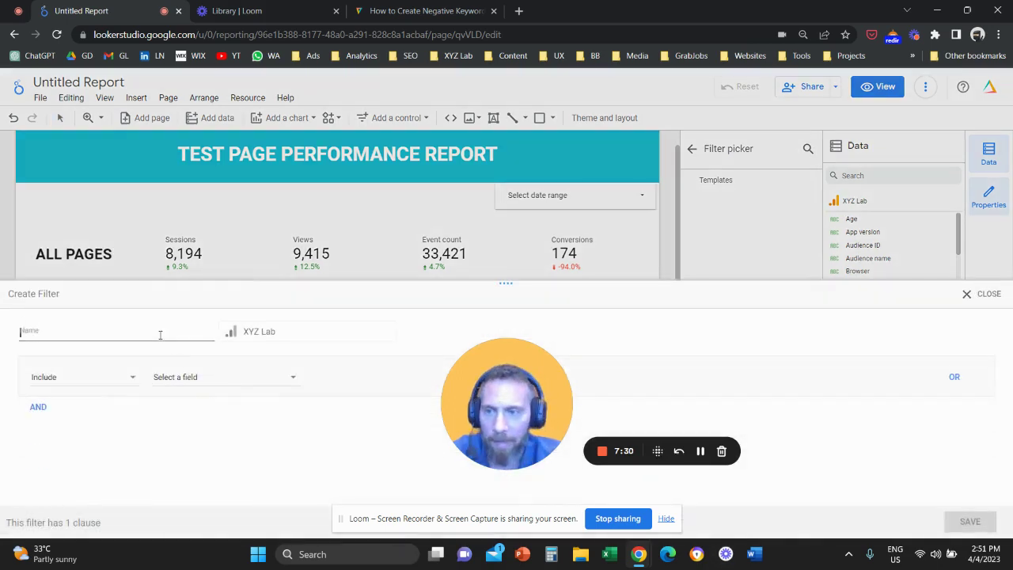
text(pOST)
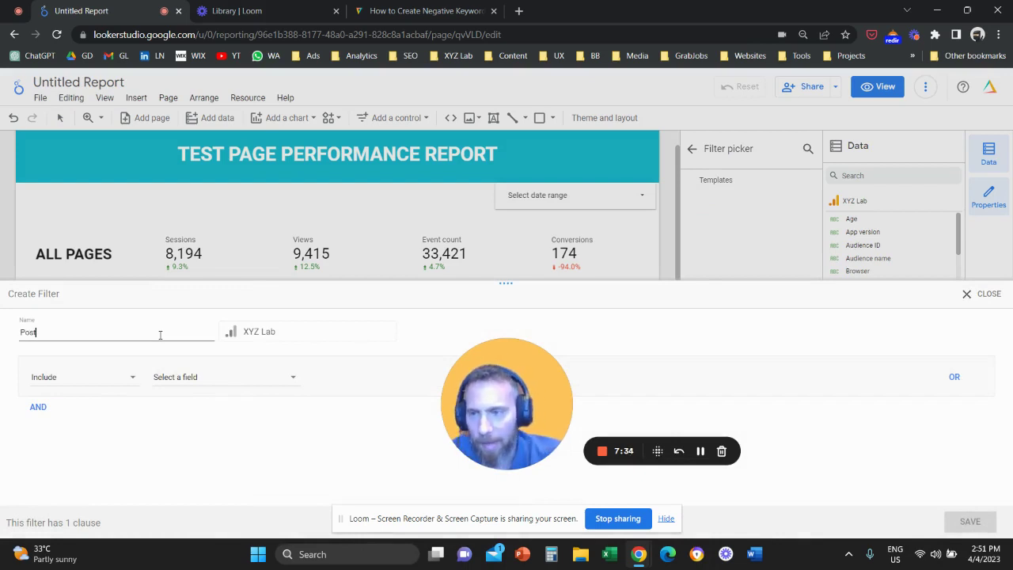
Define the Post filter to include Full page URL containing "/post/" and save it to the POSTS row's Sessions scorecard
click(230, 383)
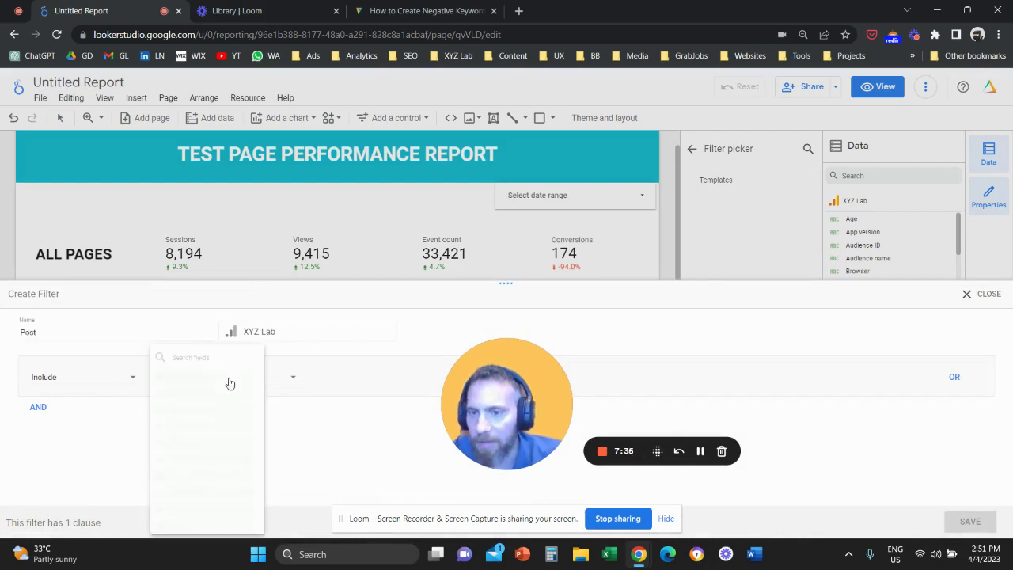
text(page)
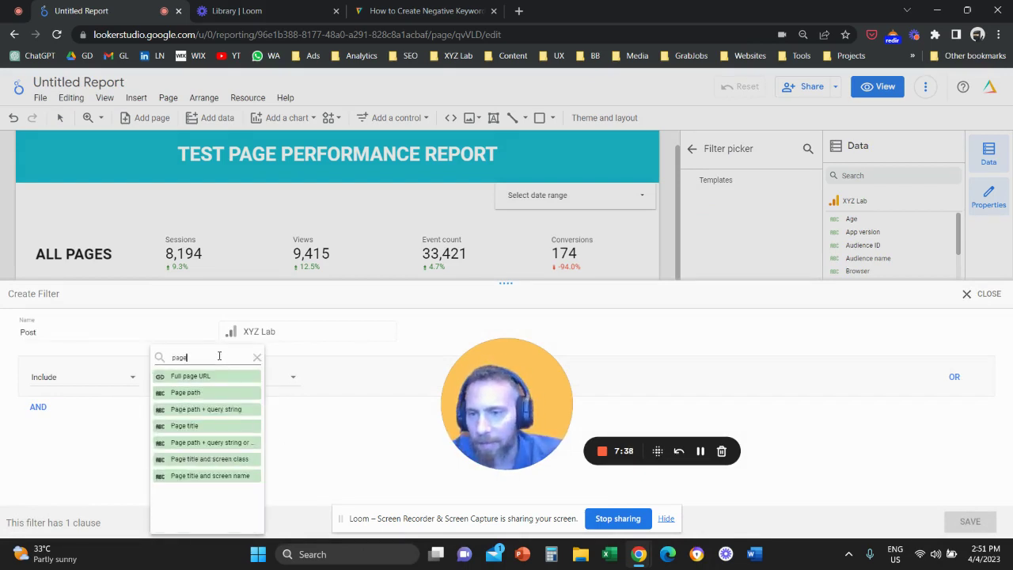
click(242, 378)
click(344, 379)
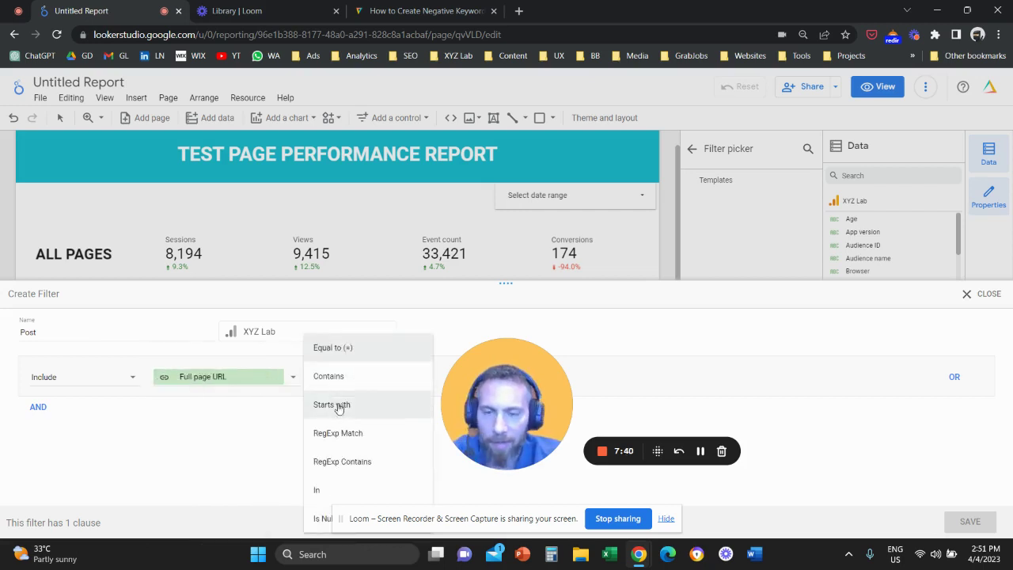
click(343, 377)
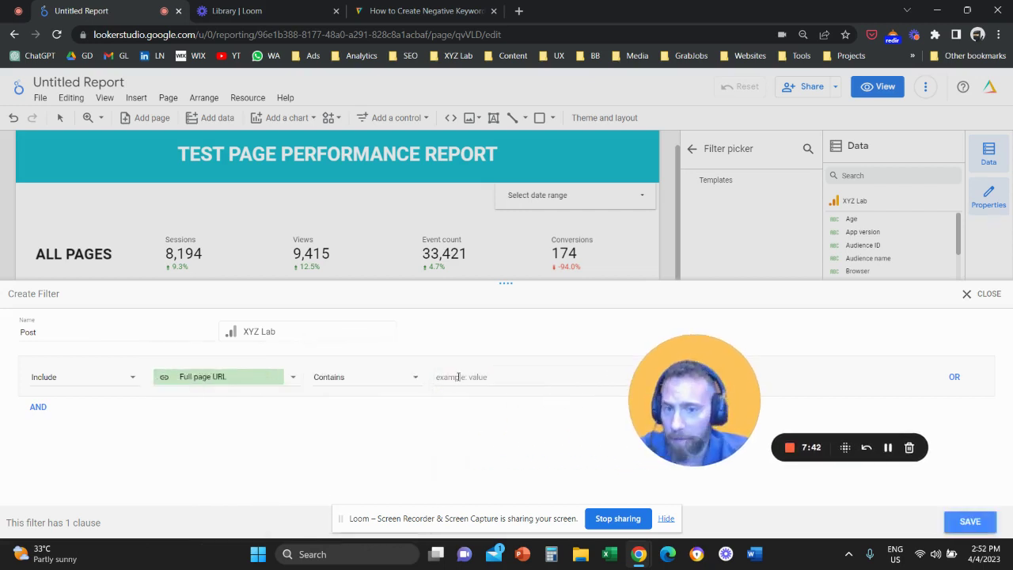
text(/post/)
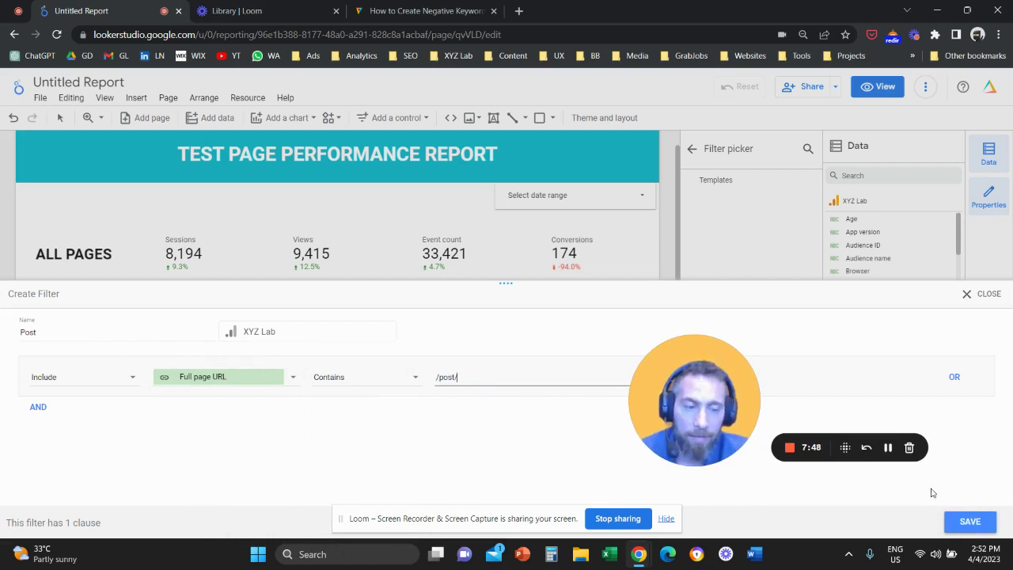
click(970, 521)
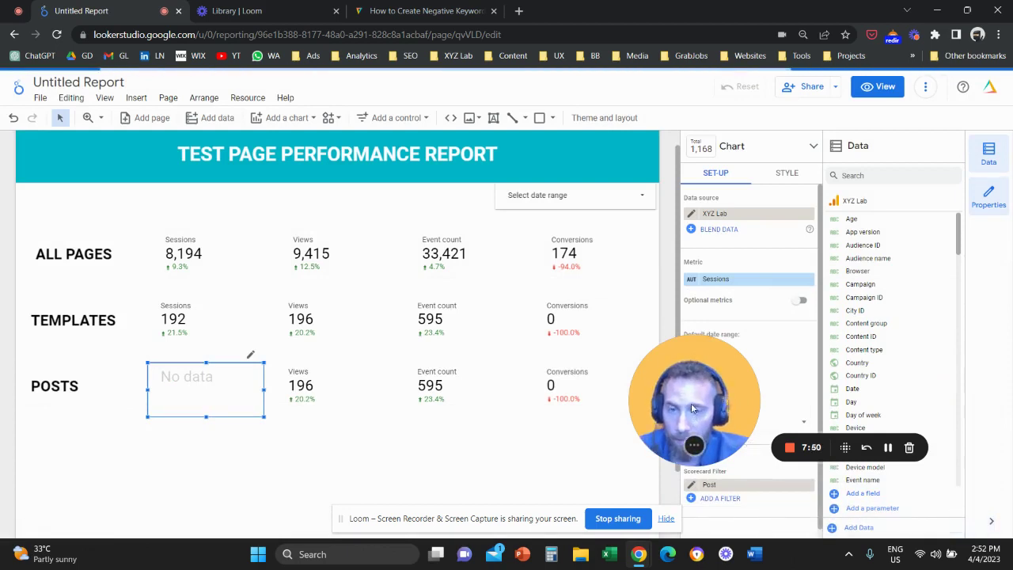
Apply the Post filter instead of Templates to the Views, Event count and Conversions scorecards in the POSTS row
click(322, 389)
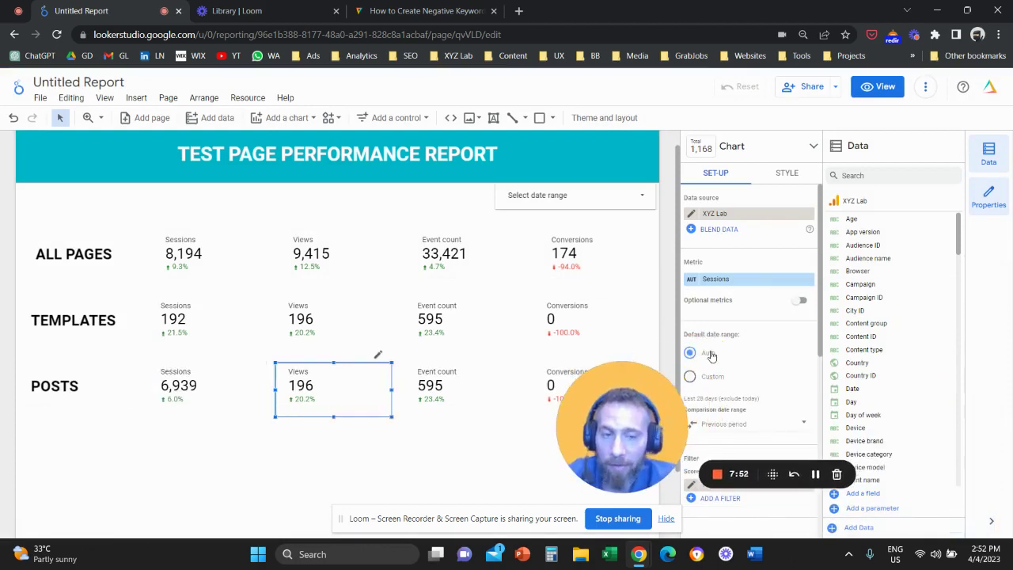
drag(645, 436, 455, 463)
click(760, 475)
click(730, 203)
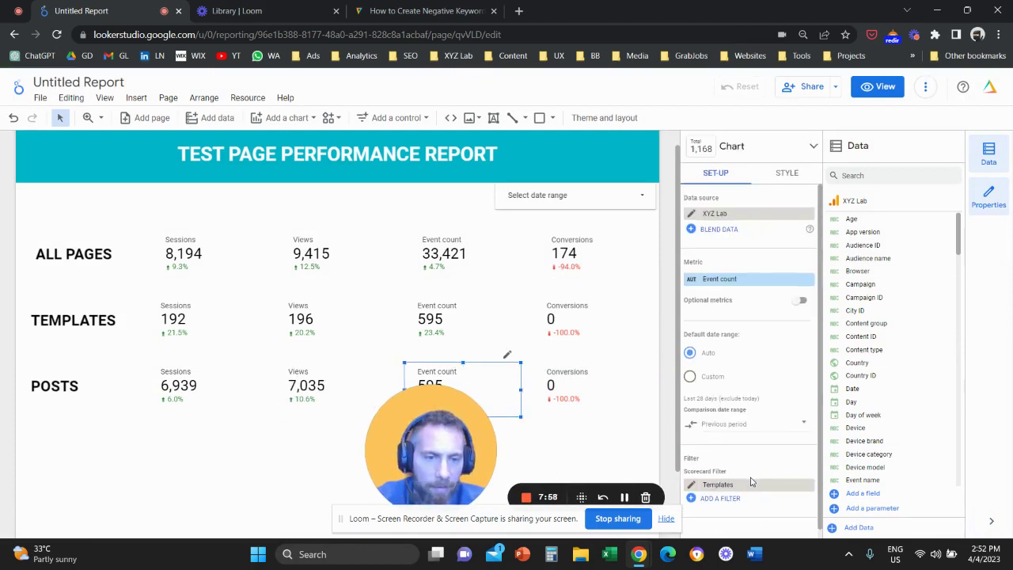
click(751, 484)
click(716, 204)
click(583, 371)
click(753, 485)
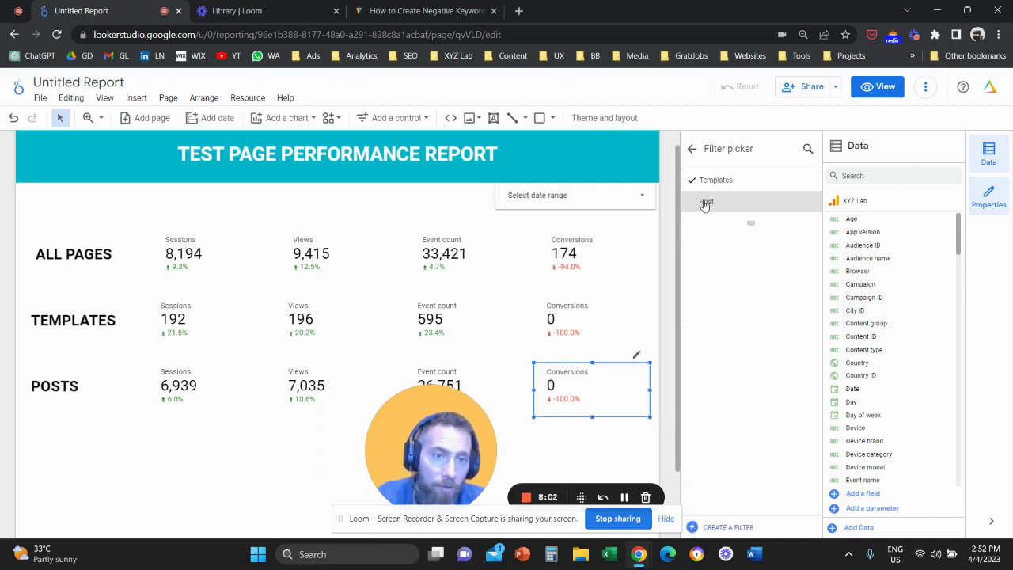
click(707, 203)
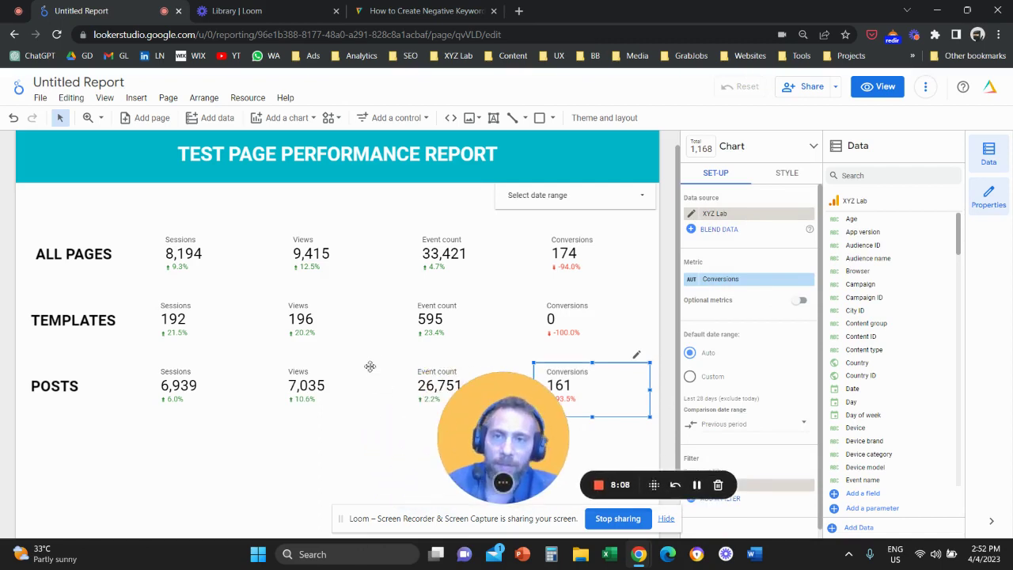
Set the current page's canvas height to 3000 px in the page style settings
scroll(256, 449, down, 1)
scroll(266, 439, up, 2)
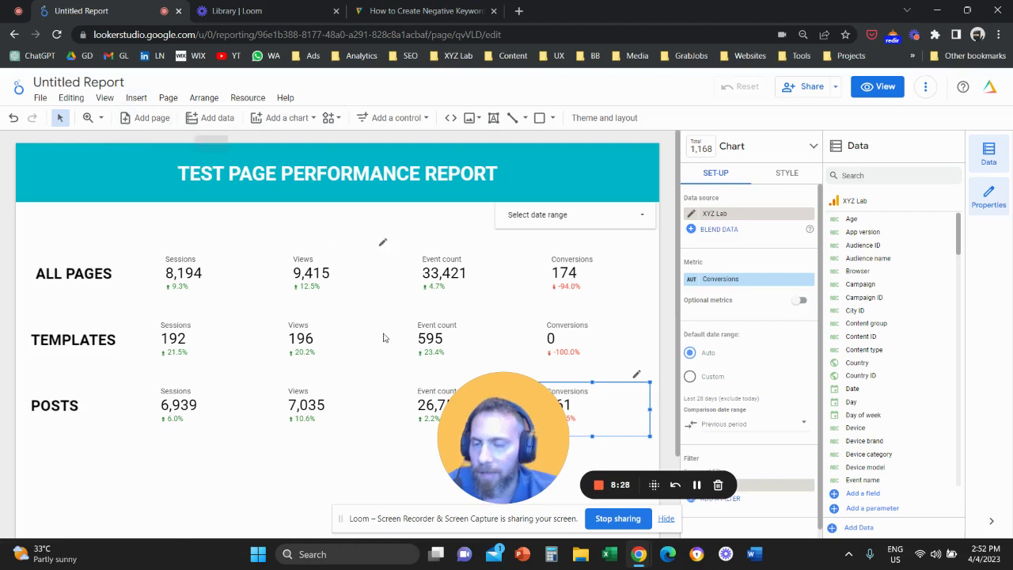
drag(503, 435, 426, 316)
click(168, 98)
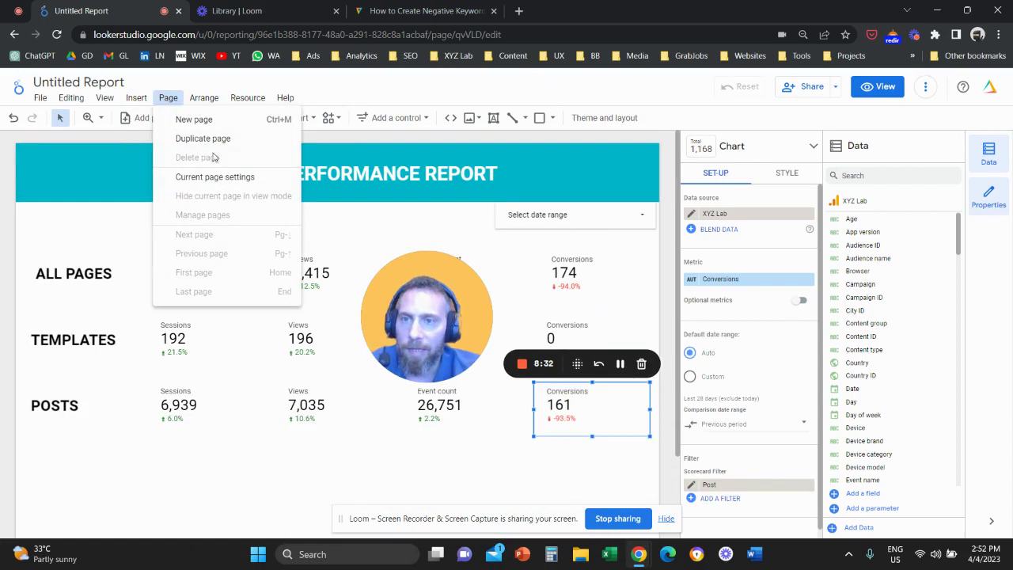
click(215, 176)
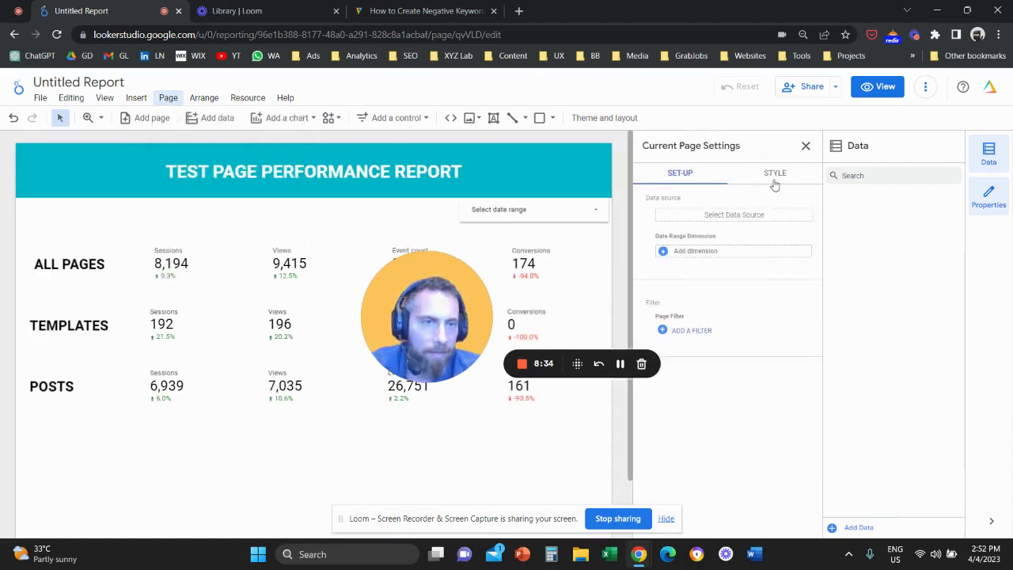
click(775, 179)
text(3000)
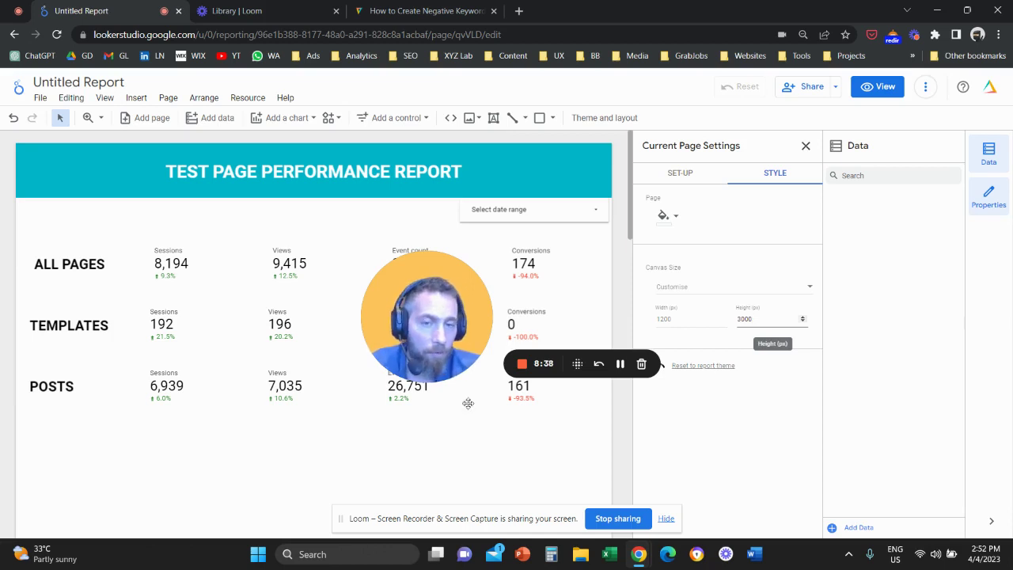
scroll(272, 378, down, 5)
scroll(290, 392, up, 5)
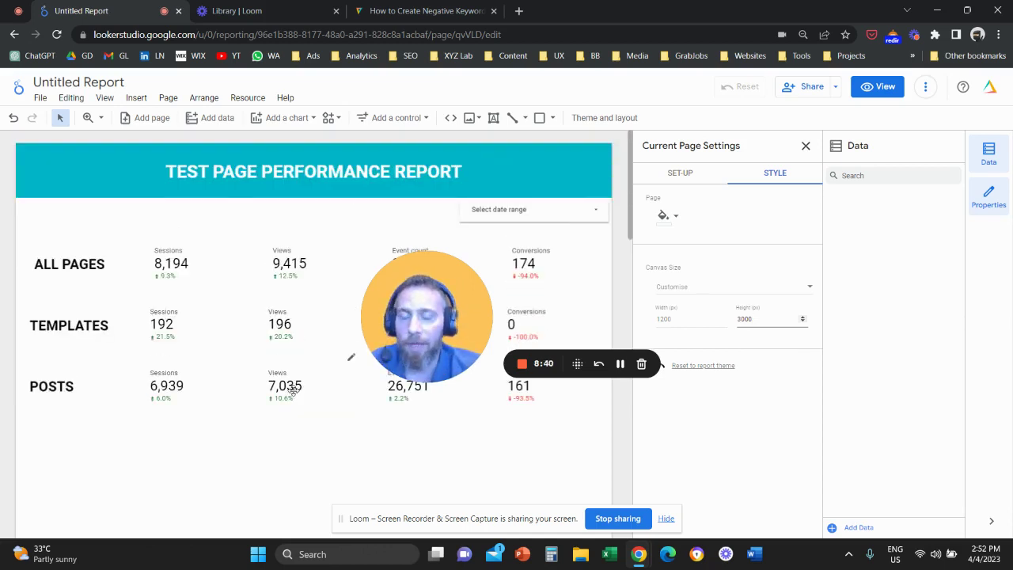
Insert a table chart below the POSTS row, aligned with the row labels
drag(366, 345, 515, 424)
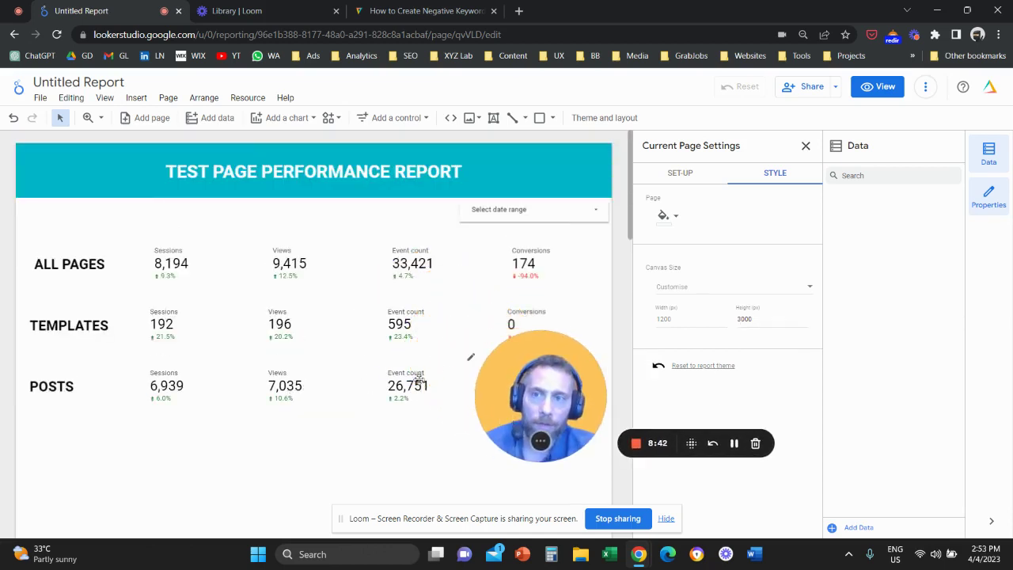
click(137, 97)
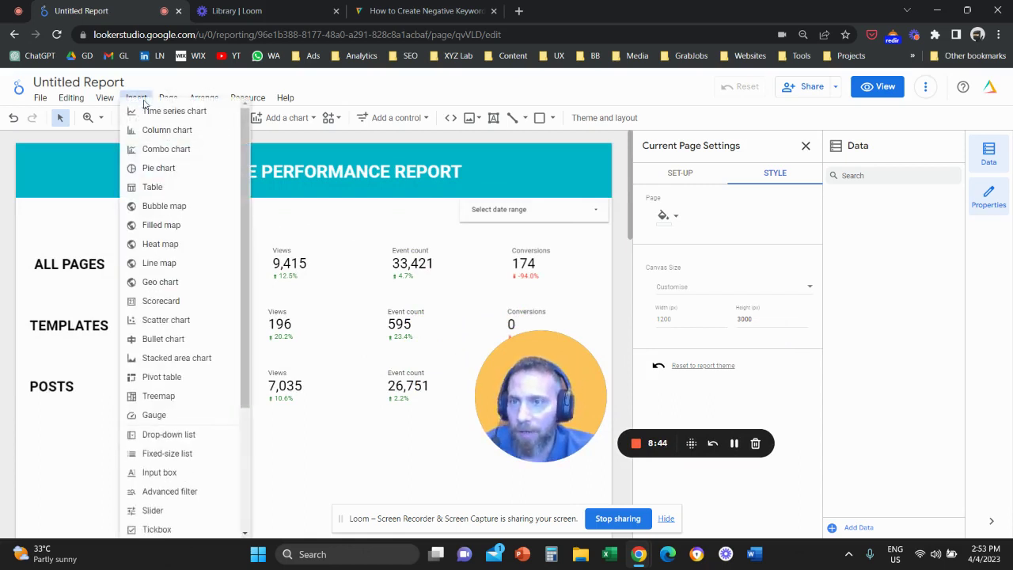
click(173, 186)
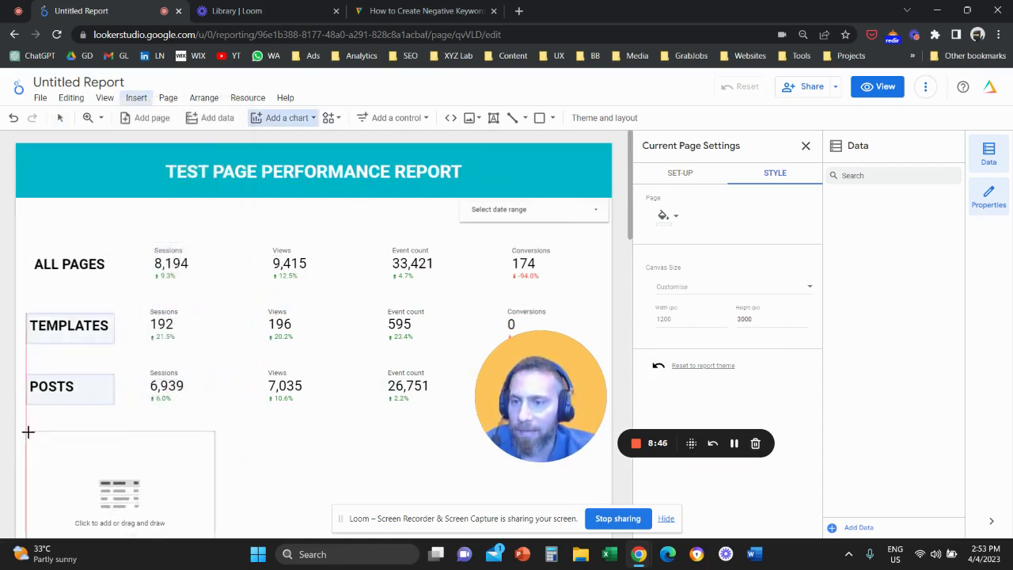
click(30, 432)
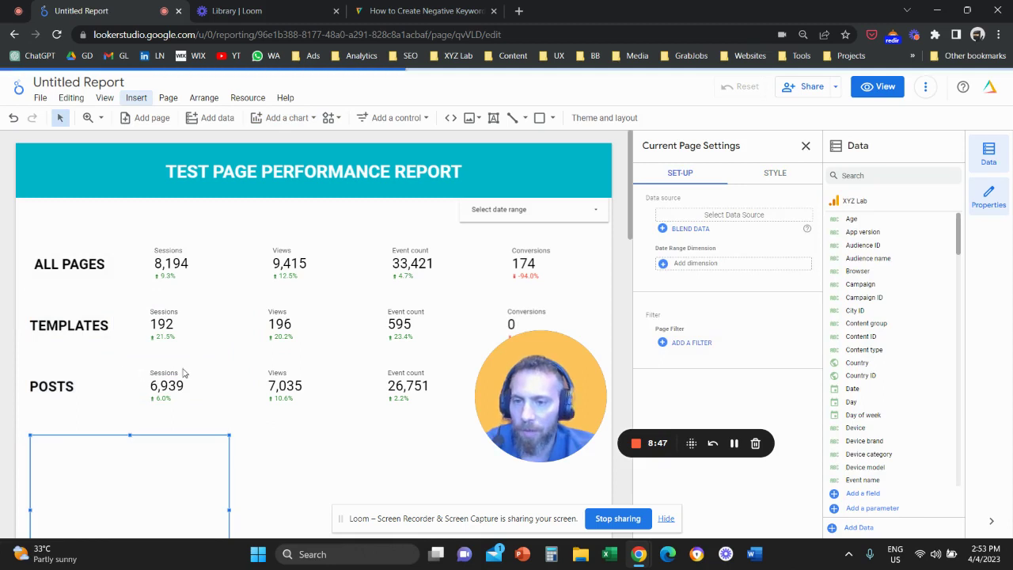
scroll(273, 368, down, 1)
scroll(196, 364, down, 1)
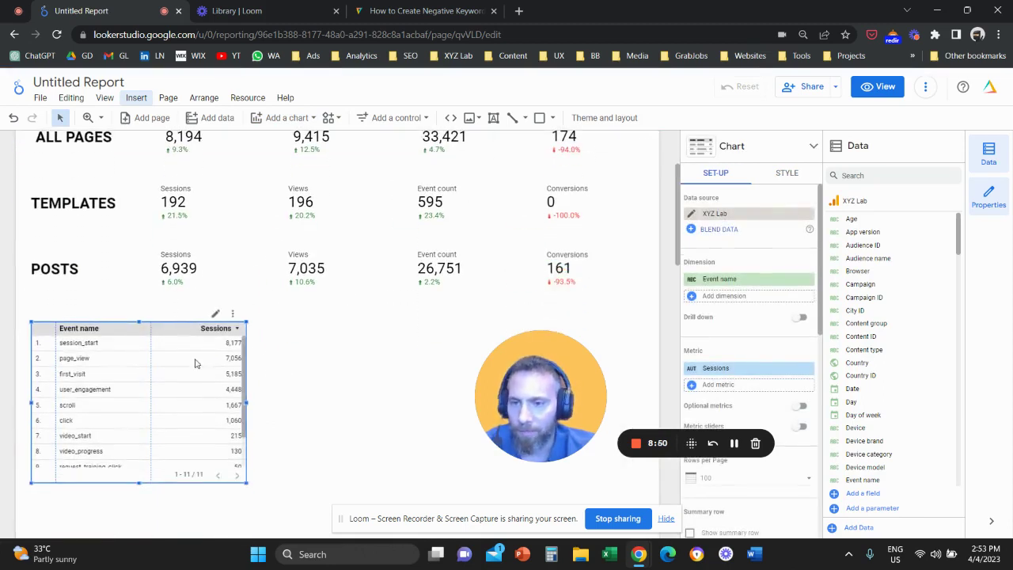
Set the new table's dimension to Full page URL
click(723, 280)
text(pa)
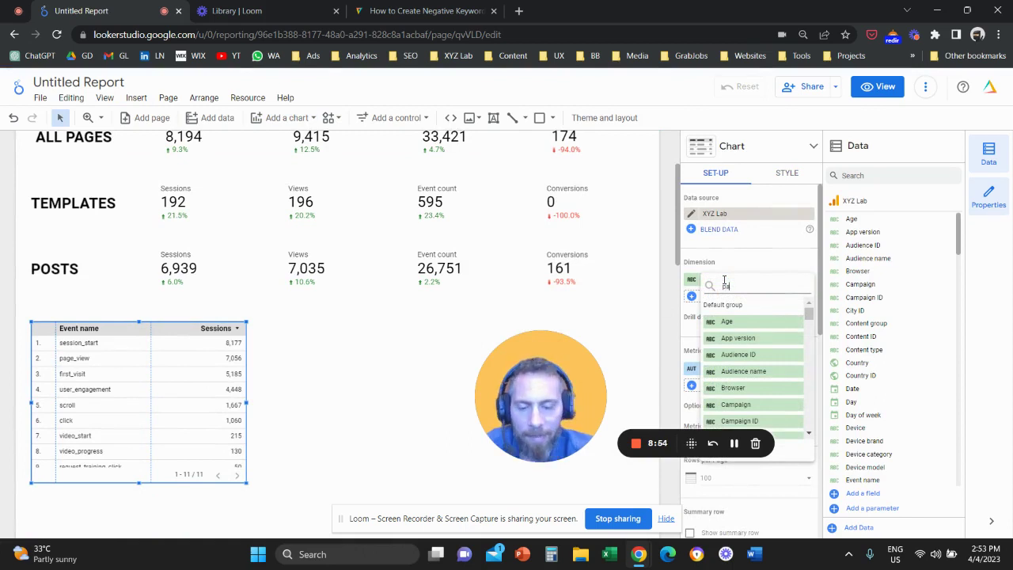
text(ge)
click(735, 323)
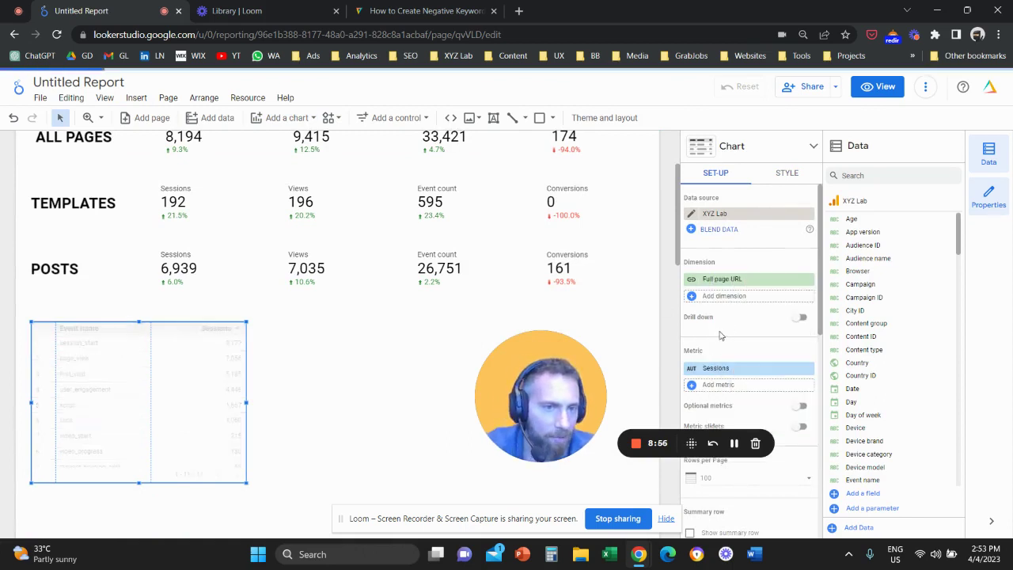
Add Views, Event count and Conversions as metrics to the table after Sessions
click(735, 386)
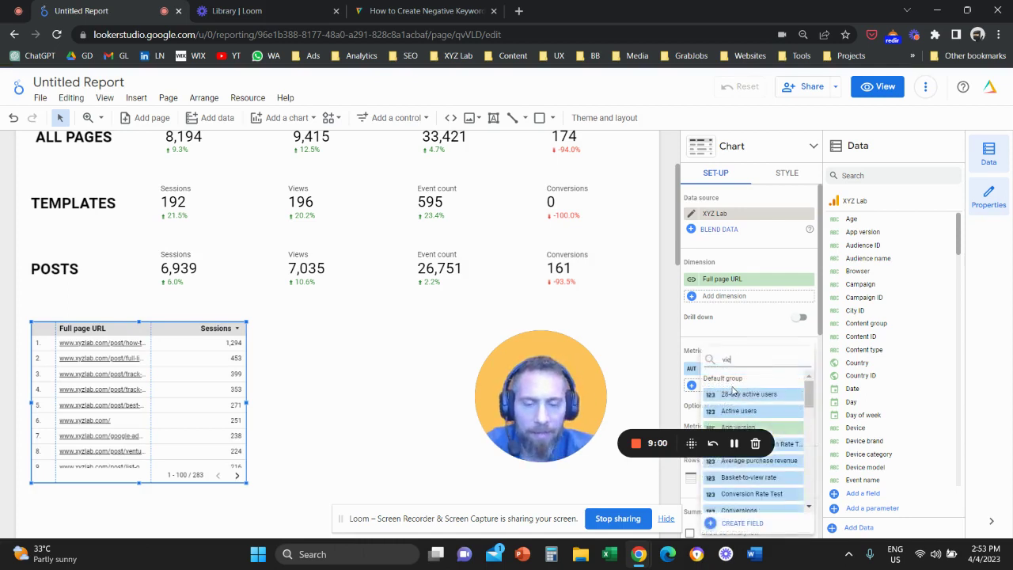
text(views)
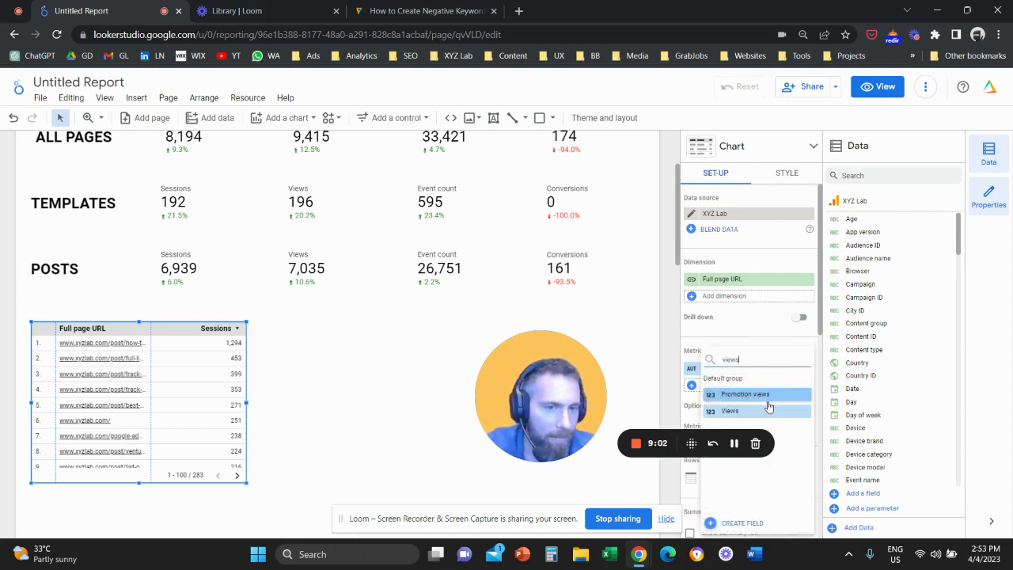
click(743, 409)
click(731, 403)
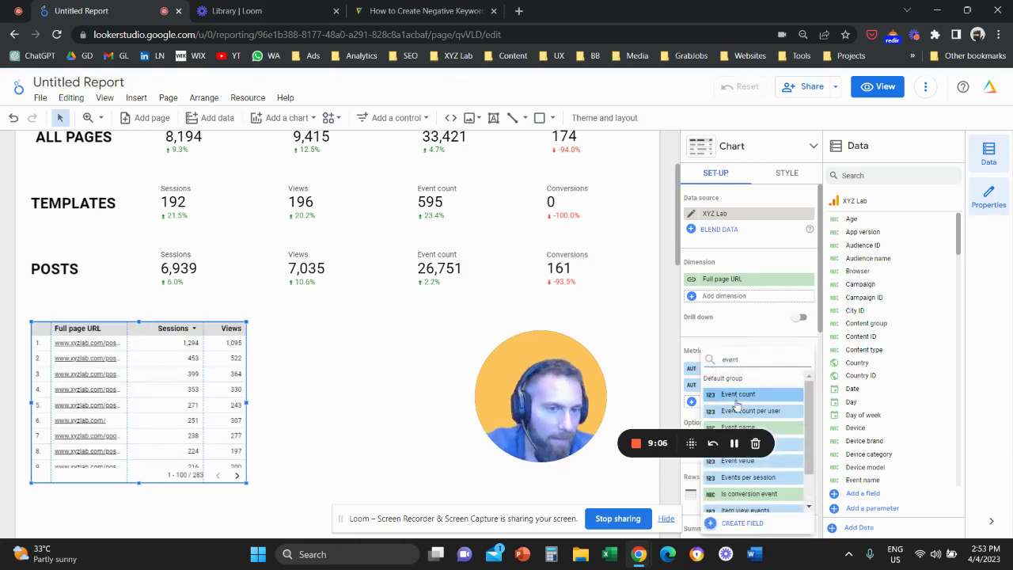
click(737, 397)
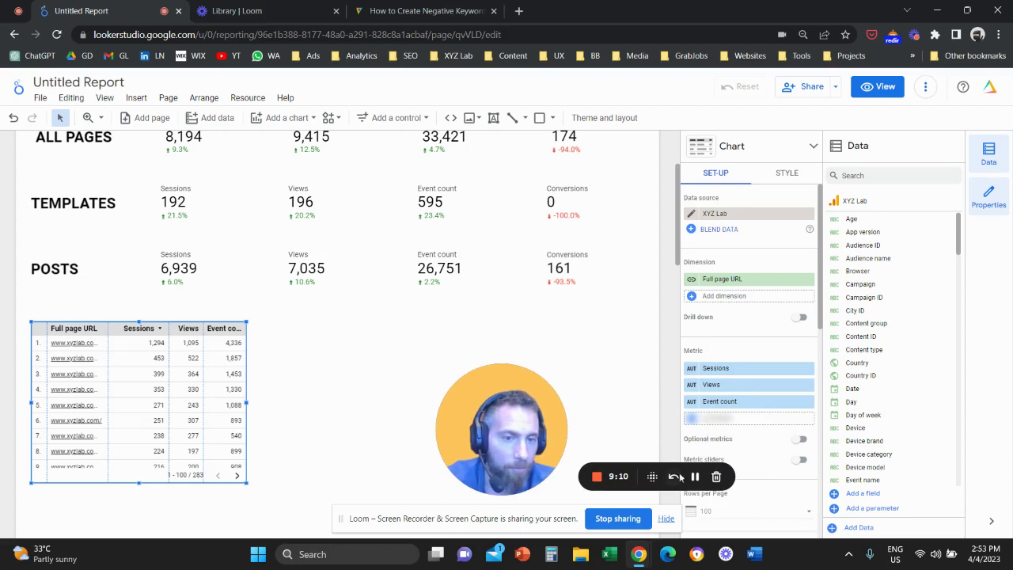
click(670, 415)
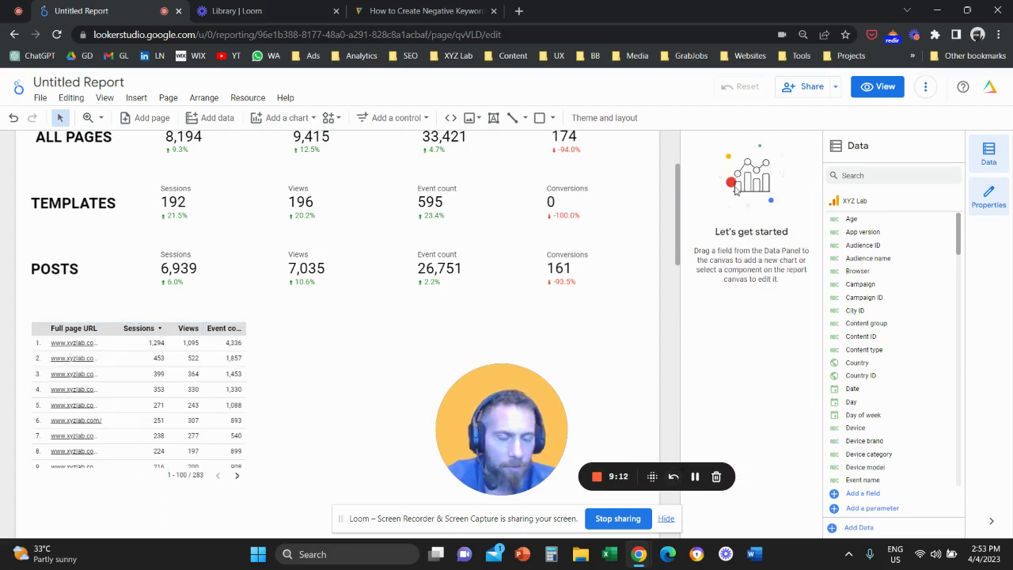
click(239, 392)
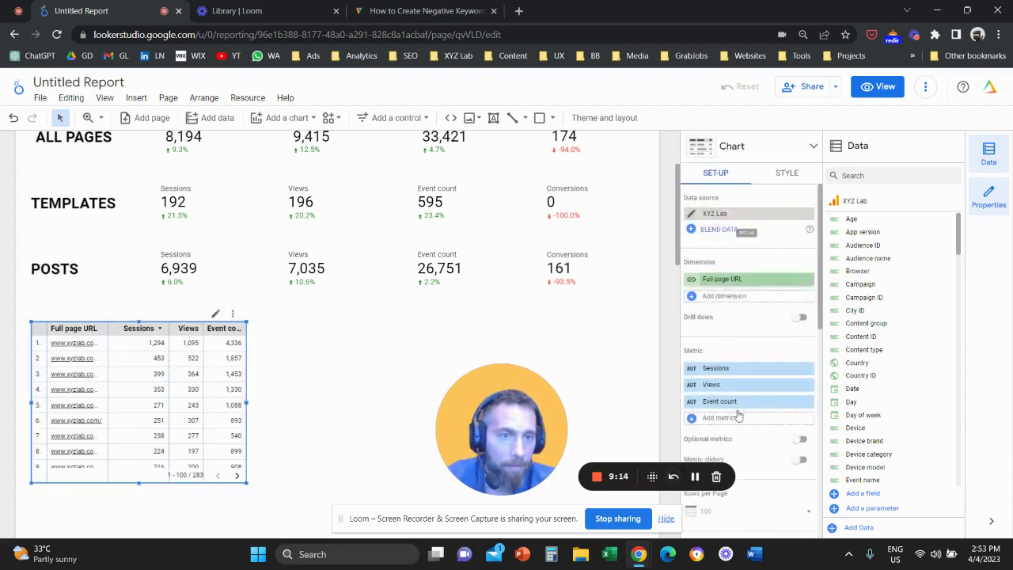
click(726, 418)
text(conv)
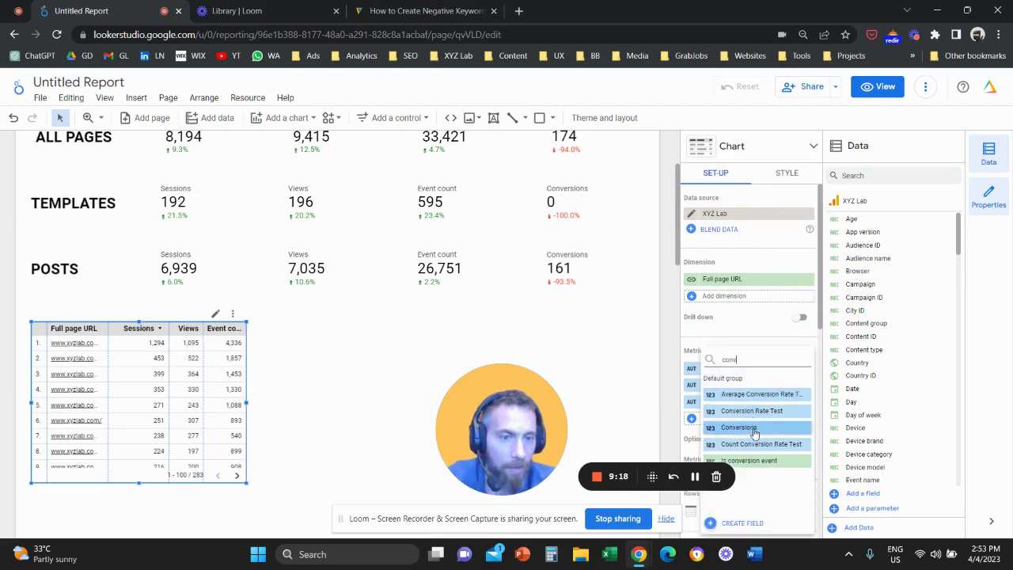
click(738, 428)
Widen the table to span the scorecard columns and change its chart type to a table with heatmap
drag(258, 402, 633, 402)
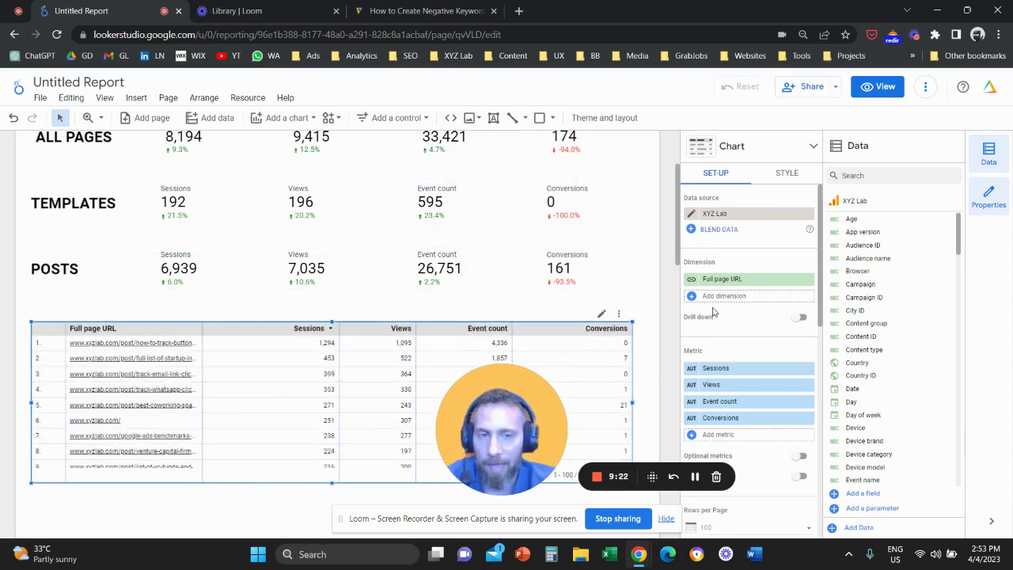
drag(510, 401, 573, 338)
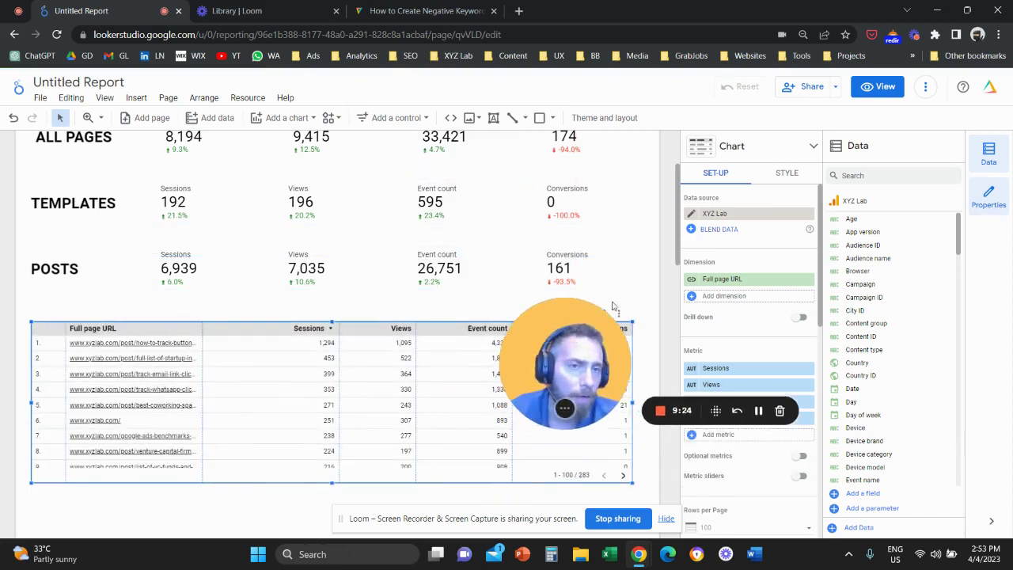
click(809, 147)
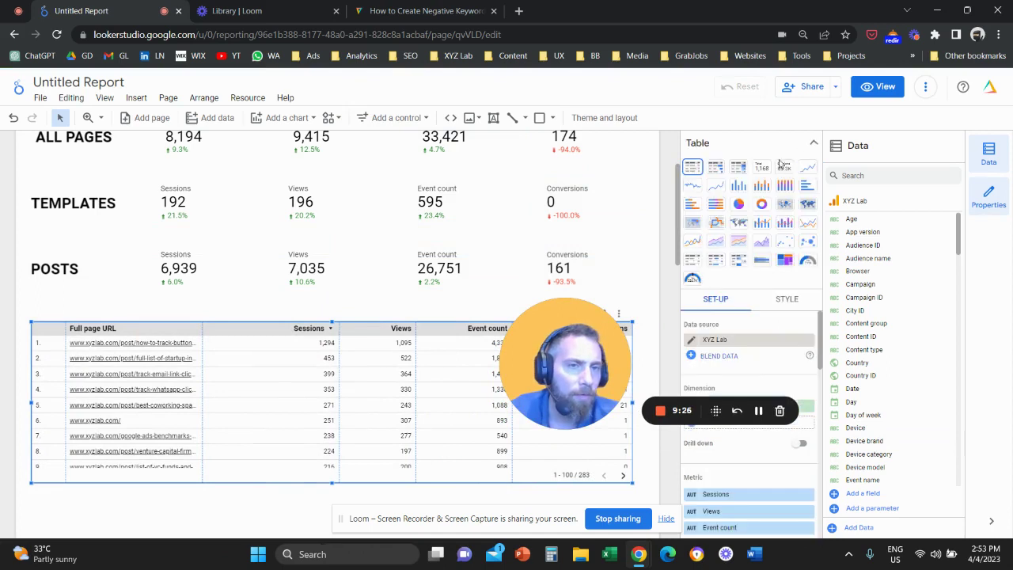
click(737, 168)
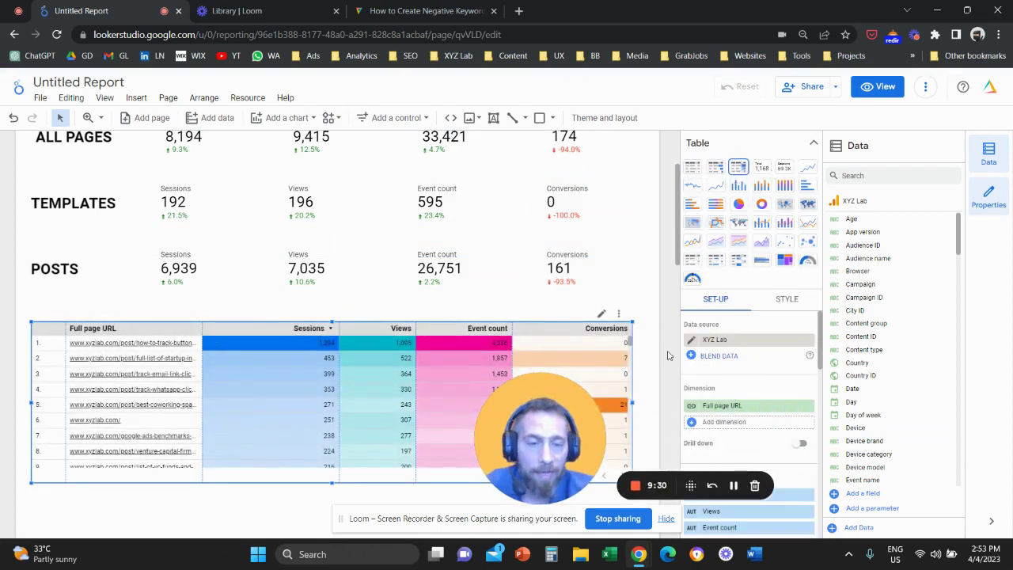
Enable the summary row for the heatmap table
scroll(728, 390, down, 6)
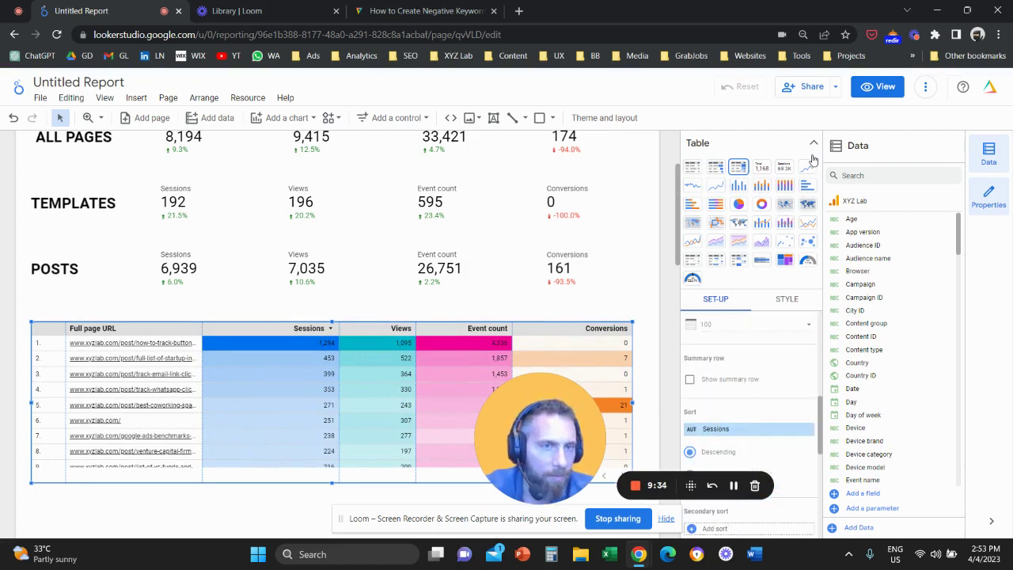
click(690, 253)
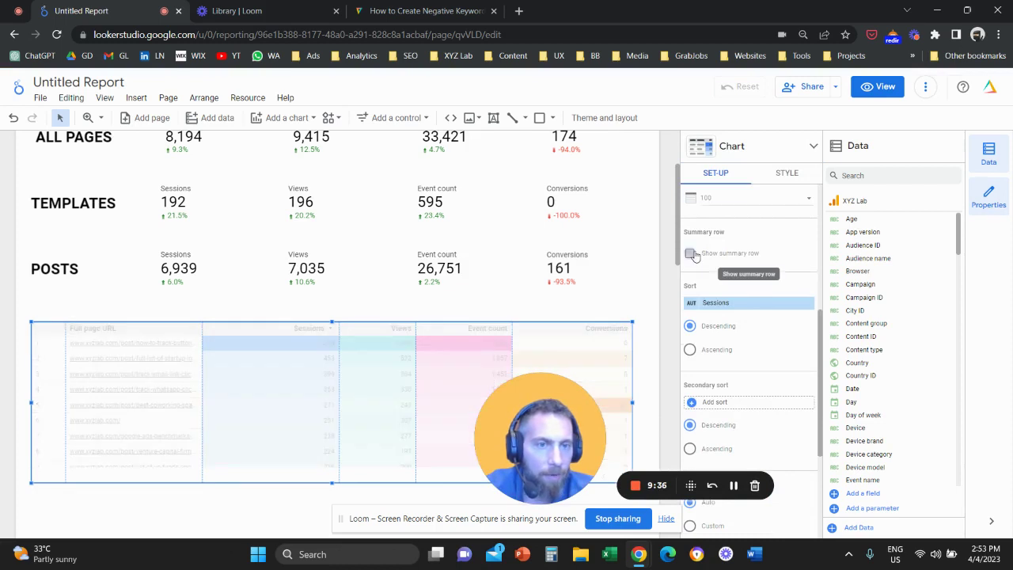
Extend the heatmap table's height to fit ten rows plus the grand total, and set its comparison date range to Previous period
drag(333, 483, 332, 518)
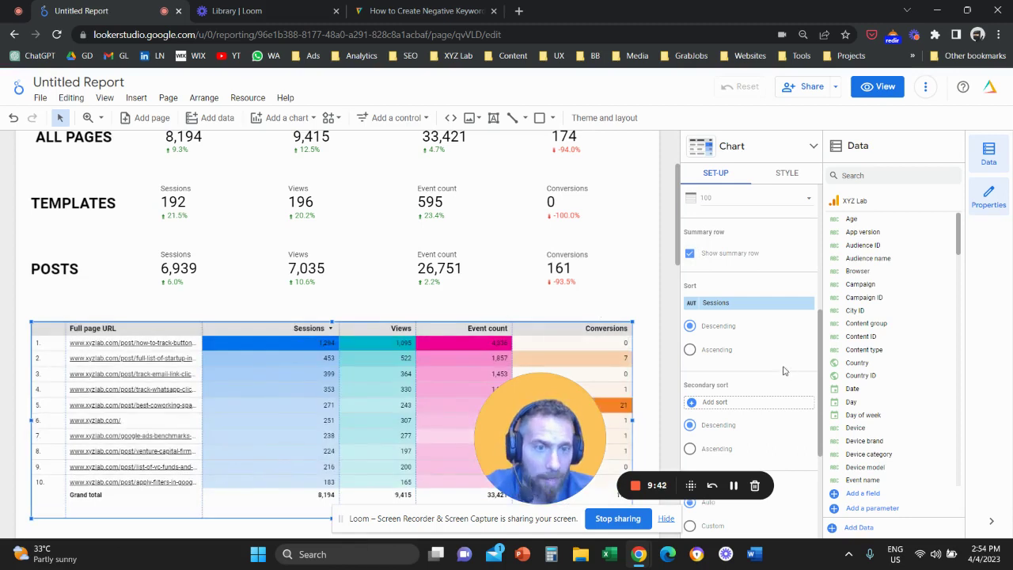
scroll(765, 359, down, 4)
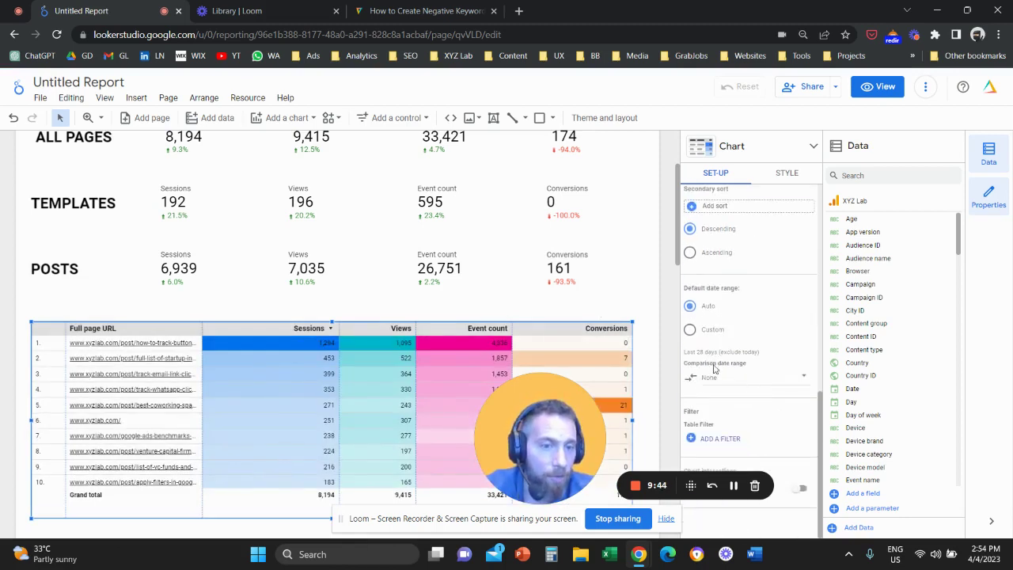
click(743, 378)
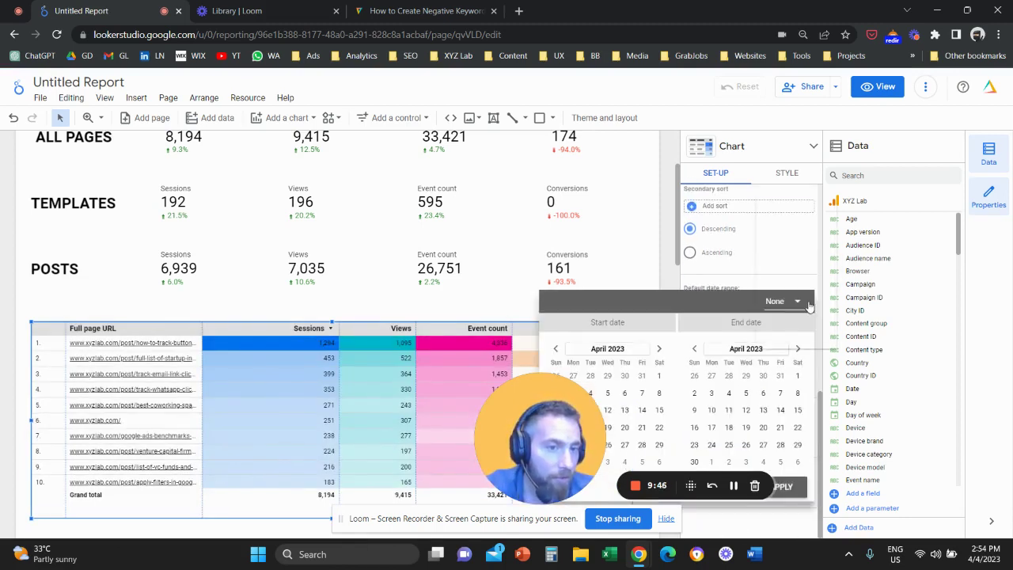
click(791, 302)
click(792, 242)
click(783, 486)
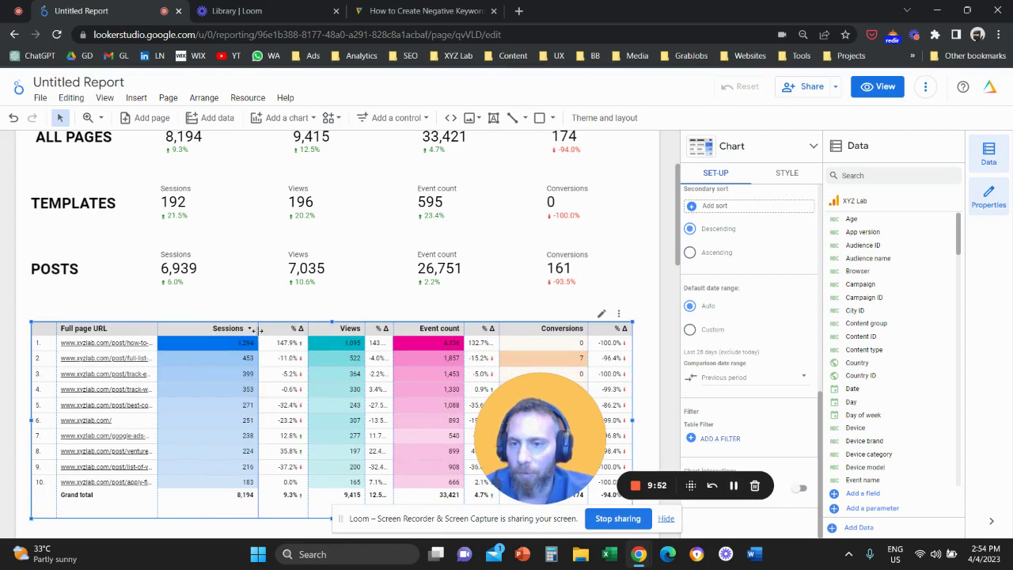
Adjust the table's Sessions, Views and % Δ column widths so the percentage changes for Views are fully readable
drag(239, 328, 240, 327)
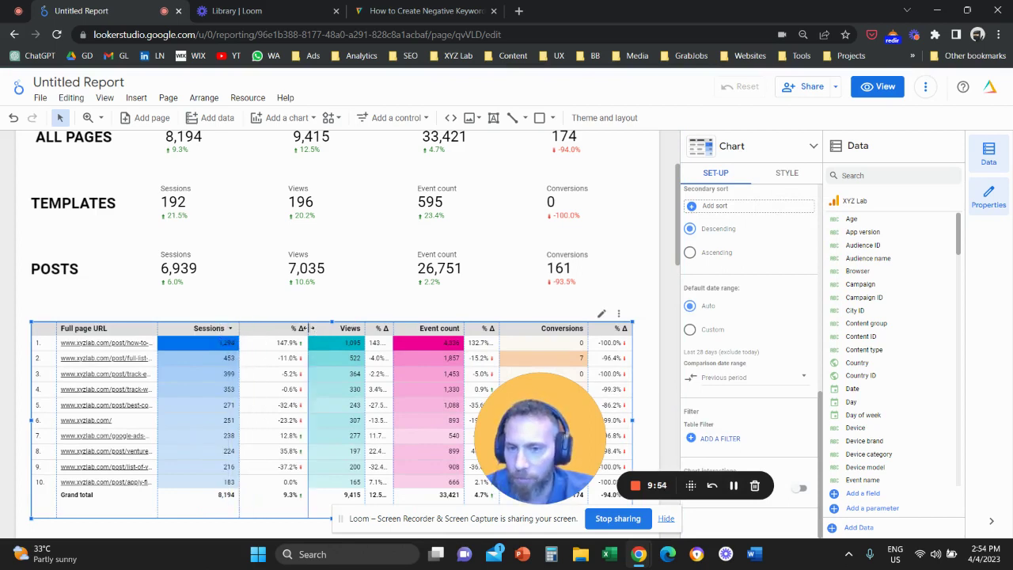
drag(302, 328, 298, 328)
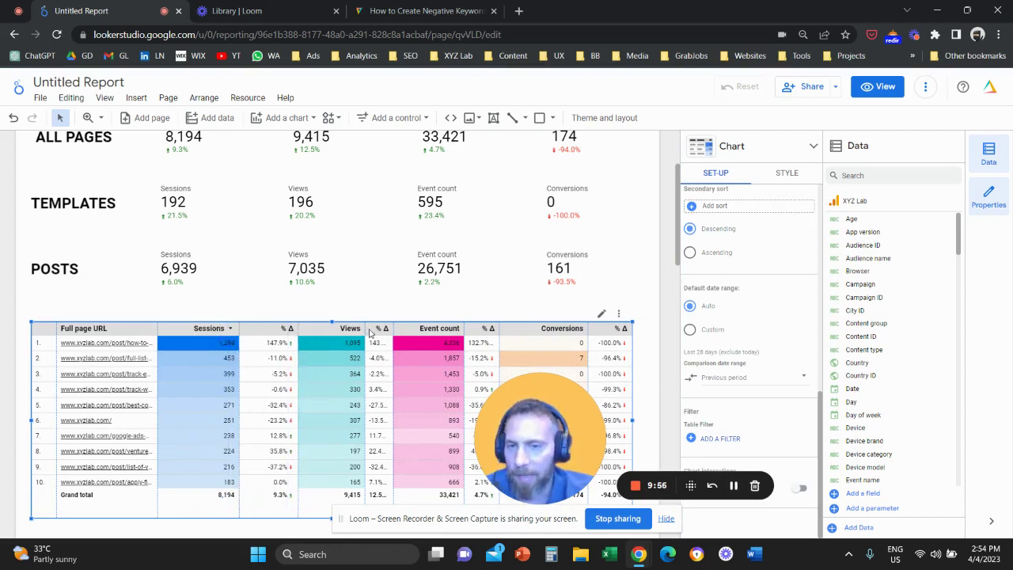
drag(365, 328, 394, 337)
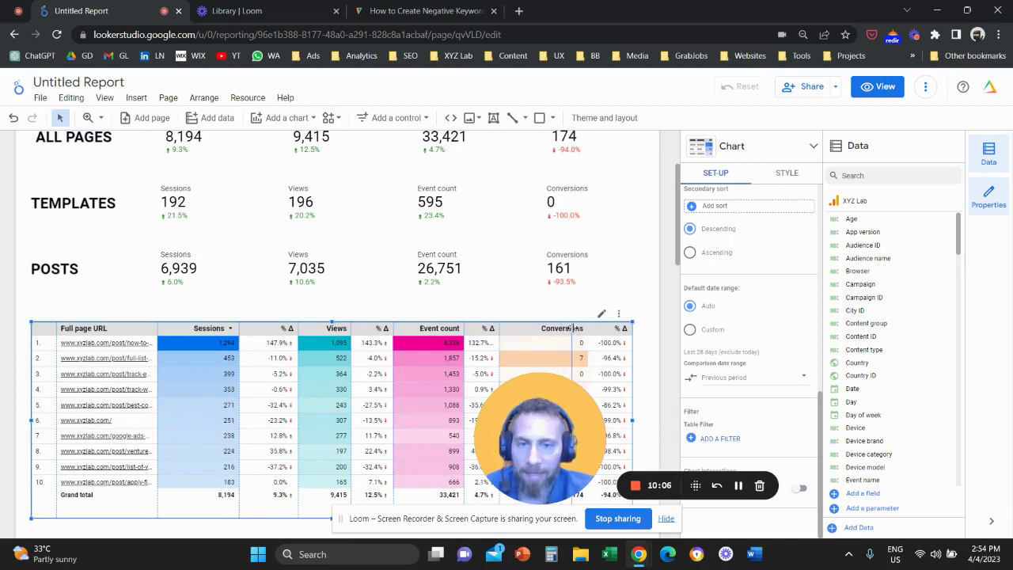
drag(350, 360, 356, 378)
Duplicate the ALL PAGES heading and place the copy just above the heatmap table
scroll(190, 348, up, 1)
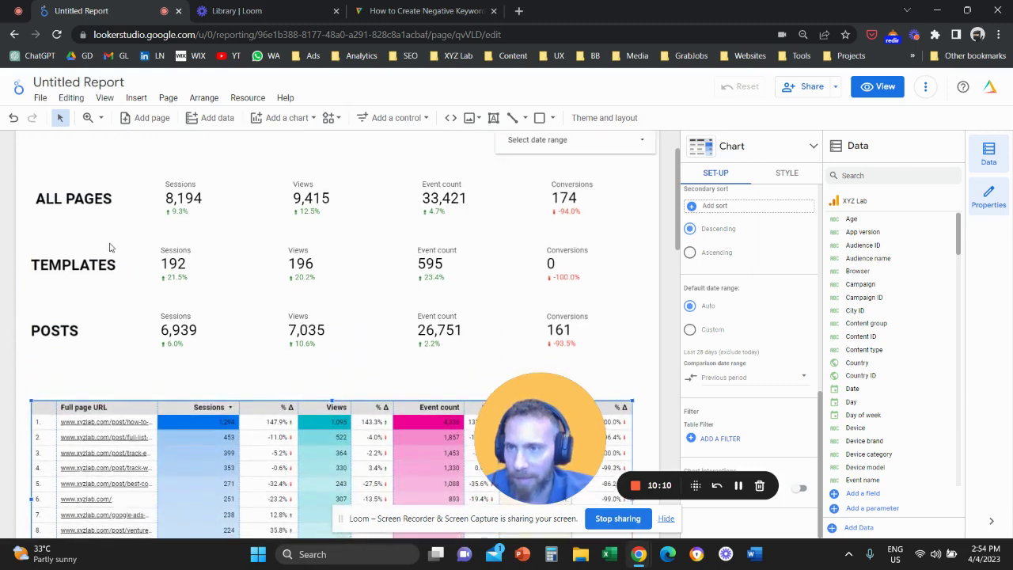
click(94, 192)
drag(94, 192, 106, 200)
scroll(106, 200, up, 1)
drag(114, 268, 354, 427)
scroll(345, 345, down, 3)
click(353, 308)
click(339, 251)
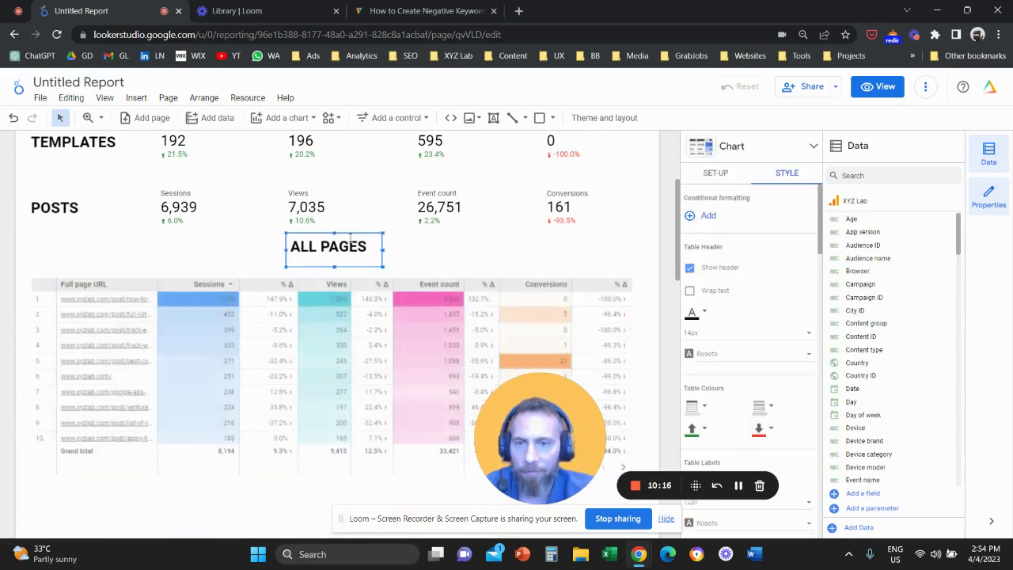
drag(339, 252, 362, 259)
Change the copied heading to ALL PAGES BREAKDOWN, widen its text box to fit one line, and centre-align the text
click(372, 250)
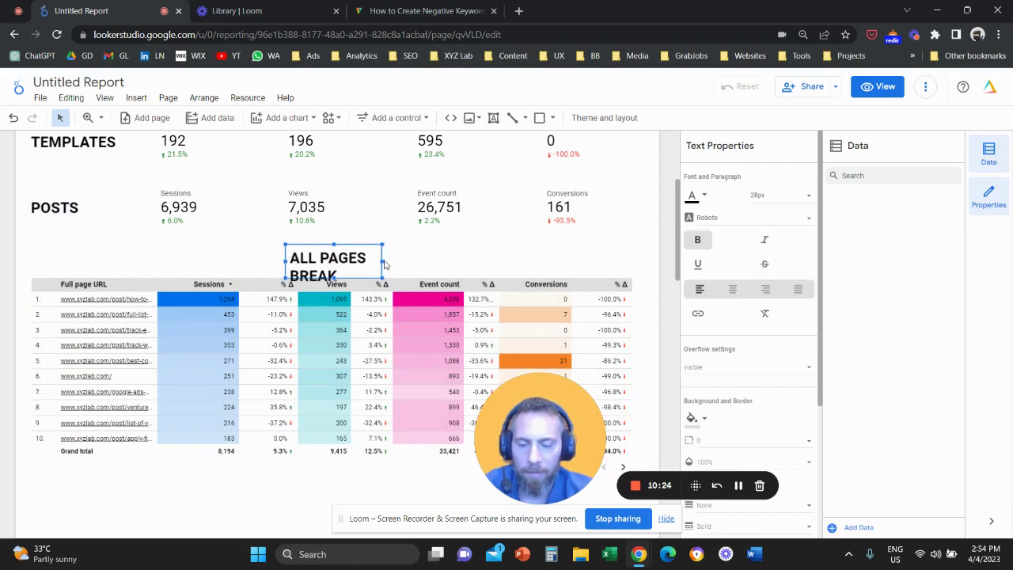
double_click(325, 266)
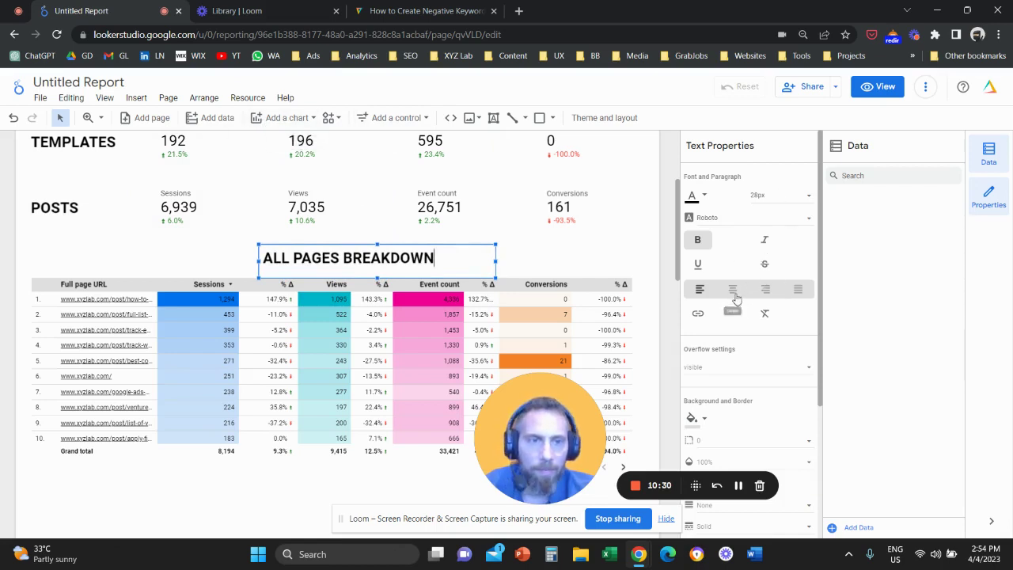
click(734, 290)
click(381, 277)
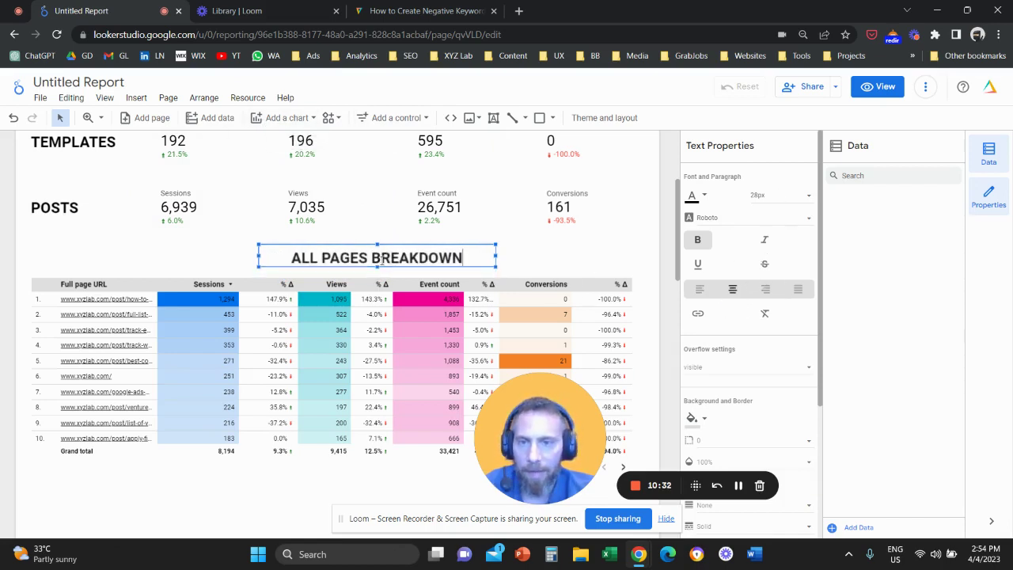
Centre the breakdown heading over the table and move both down together, leaving a gap below the POSTS scorecards
drag(388, 248, 342, 255)
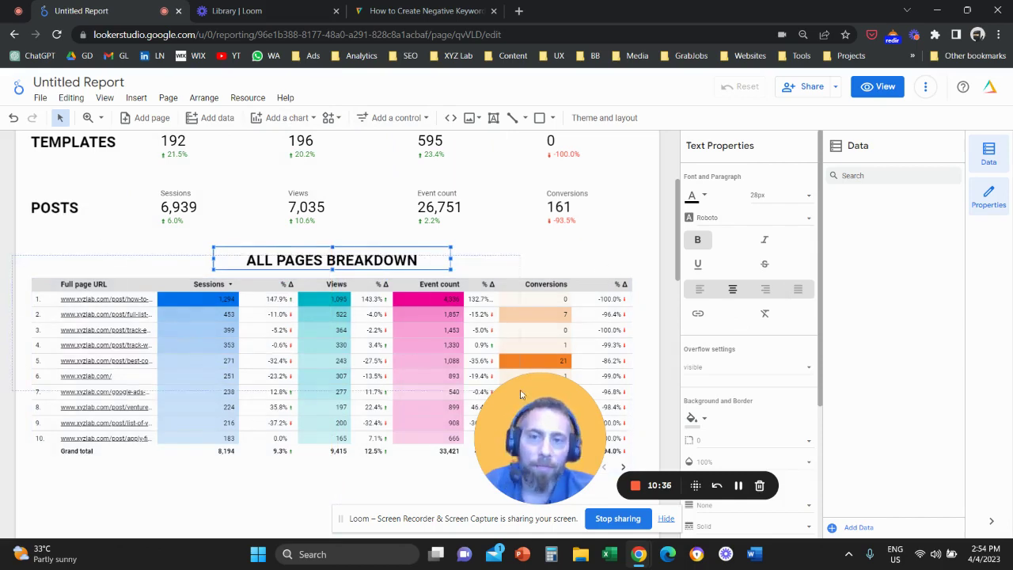
drag(521, 394, 523, 396)
drag(278, 299, 278, 318)
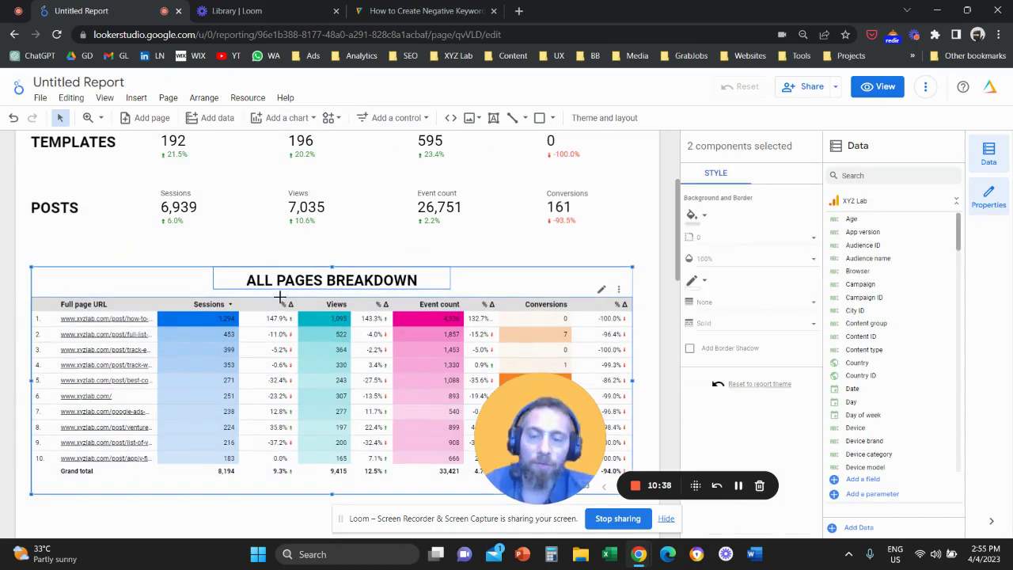
Duplicate the ALL PAGES BREAKDOWN heading and table together and align the copies directly below the original table
scroll(289, 297, down, 3)
scroll(271, 328, up, 4)
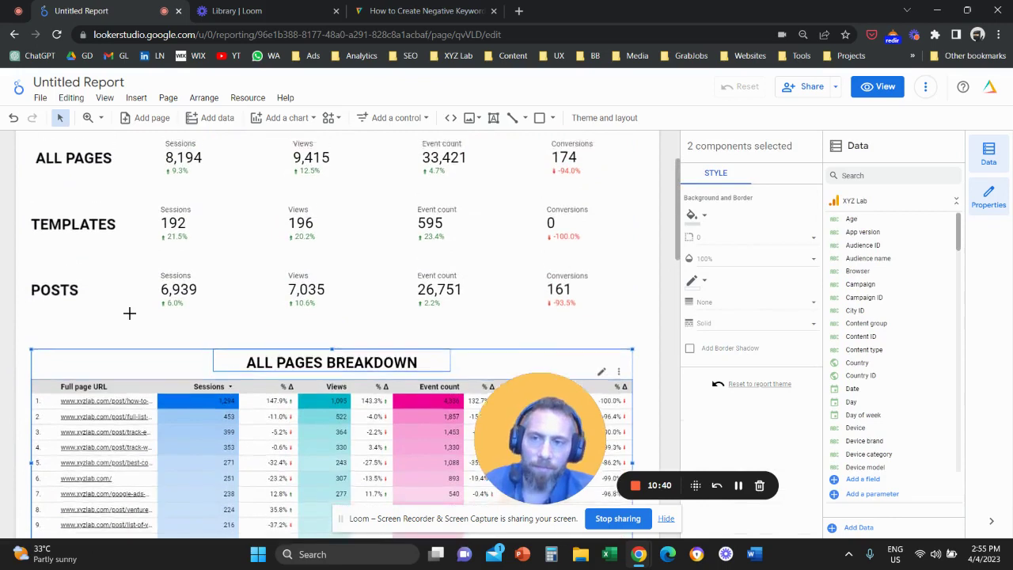
scroll(126, 314, up, 2)
scroll(117, 320, down, 3)
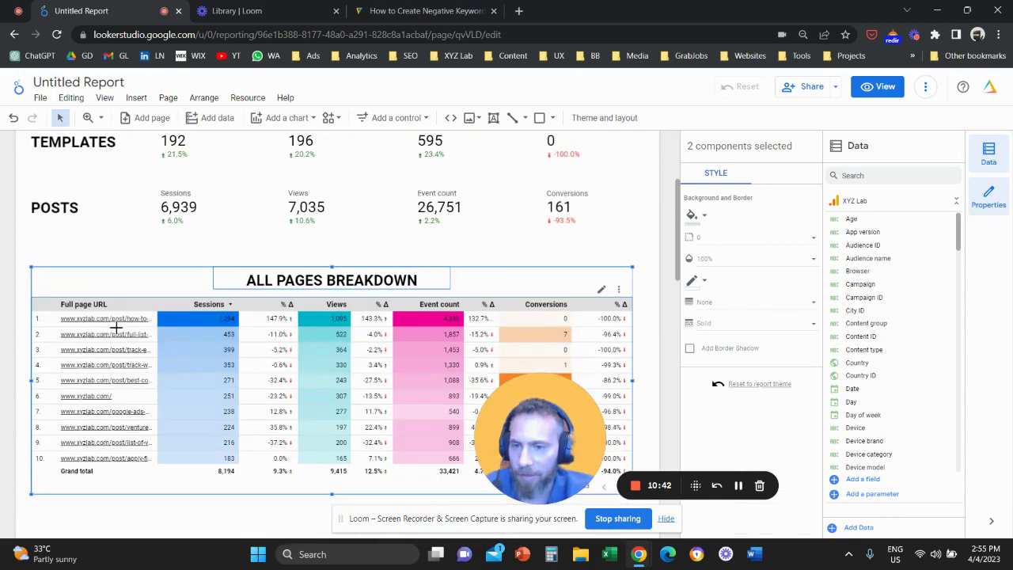
scroll(165, 324, down, 1)
click(183, 434)
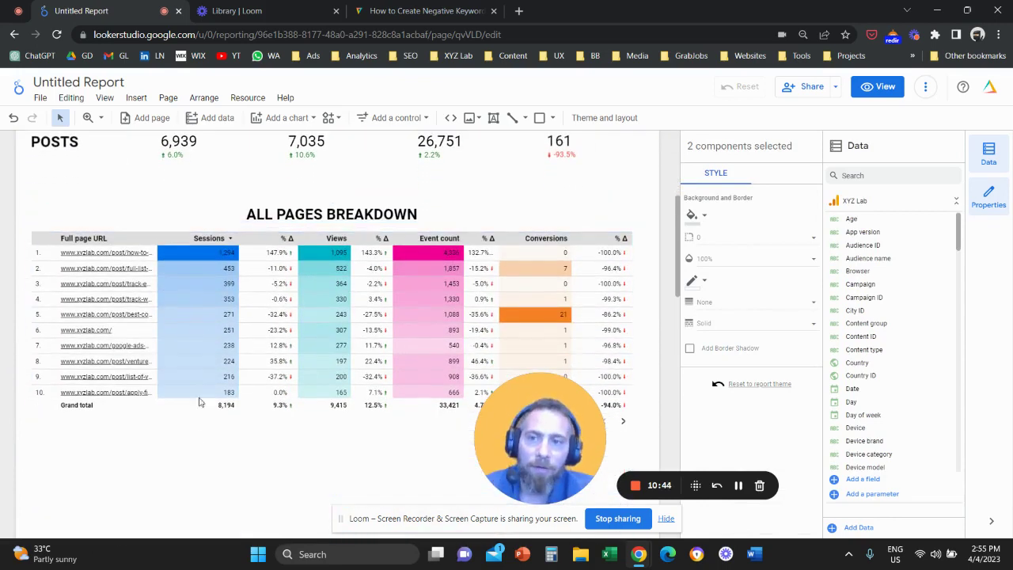
click(417, 346)
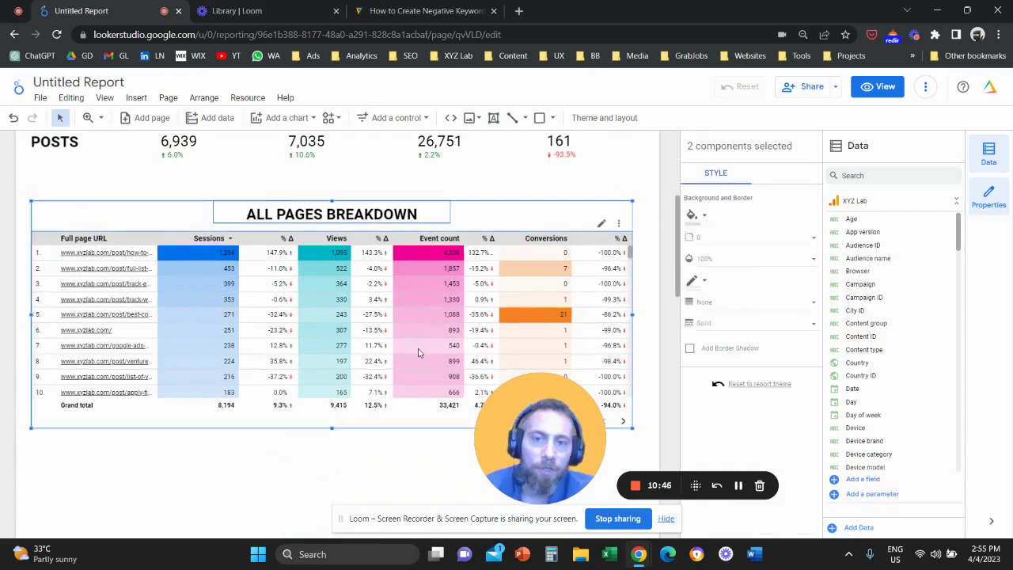
key(ctrl+d)
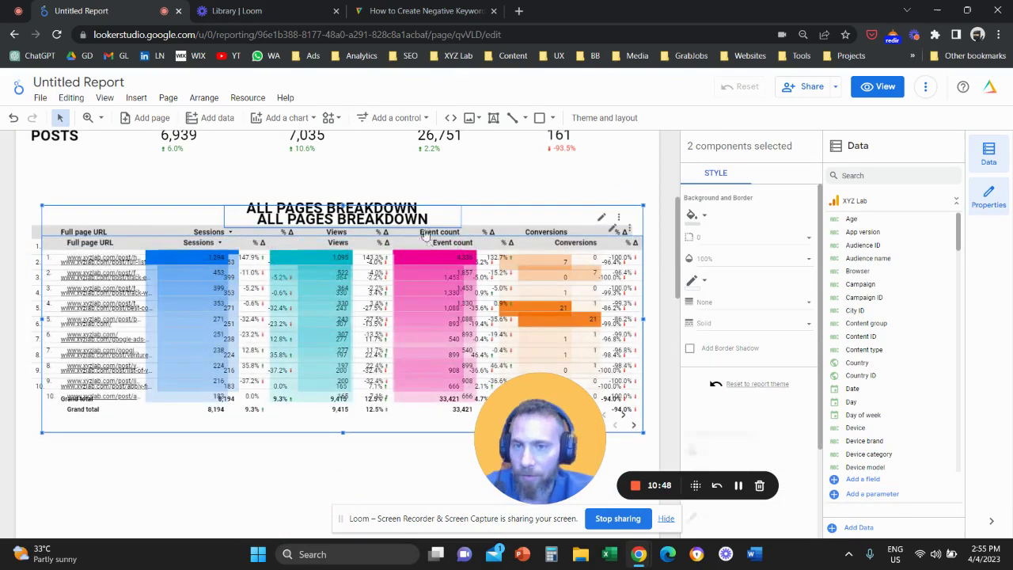
drag(409, 243, 361, 486)
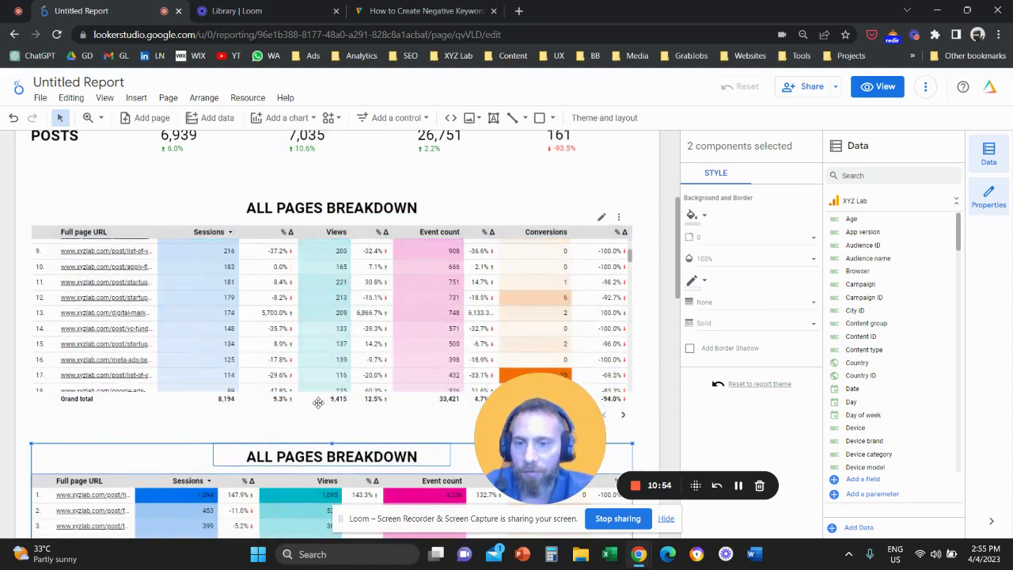
Change the second table's heading to TEMPLATES BREAKDOWN
scroll(317, 348, down, 5)
click(179, 341)
click(319, 387)
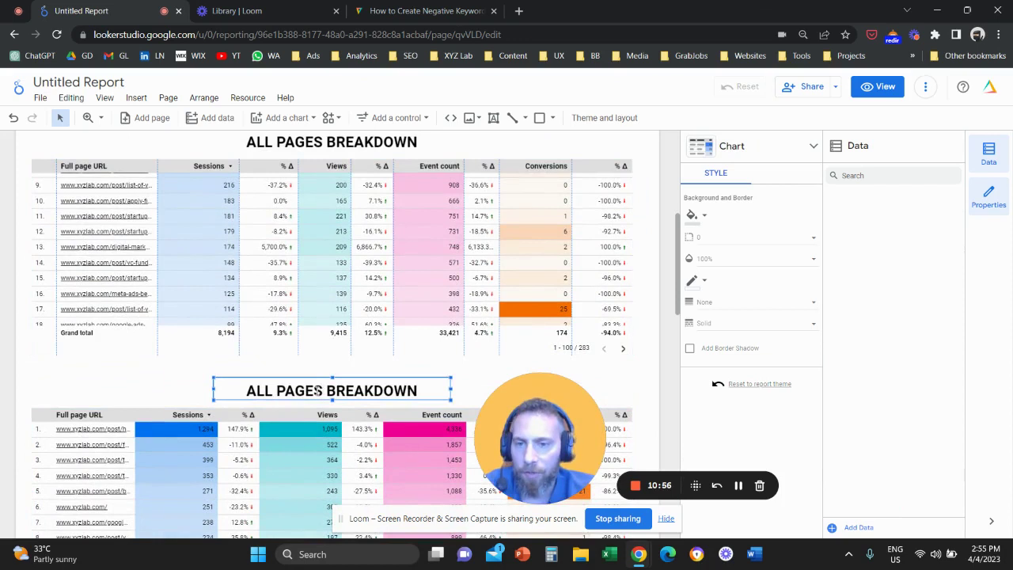
drag(323, 391, 245, 393)
text(TEM)
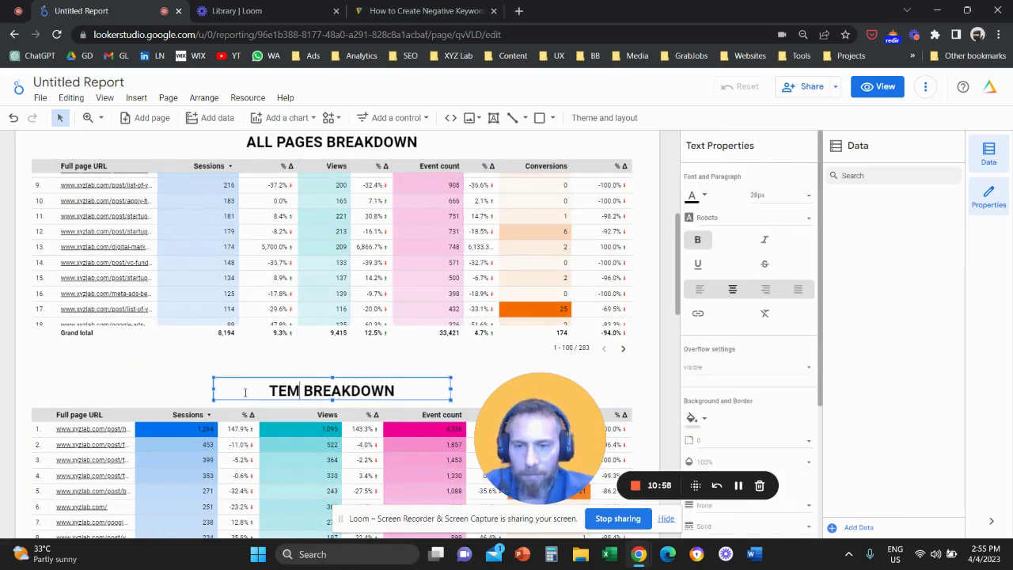
text(PLATES)
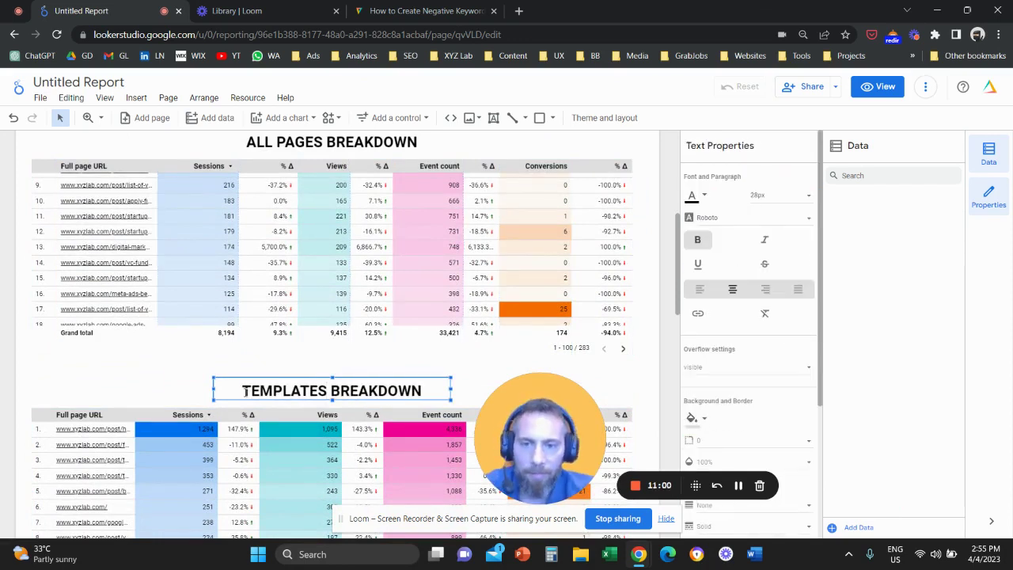
Apply the existing Templates filter to the table under the TEMPLATES BREAKDOWN heading
scroll(641, 356, down, 3)
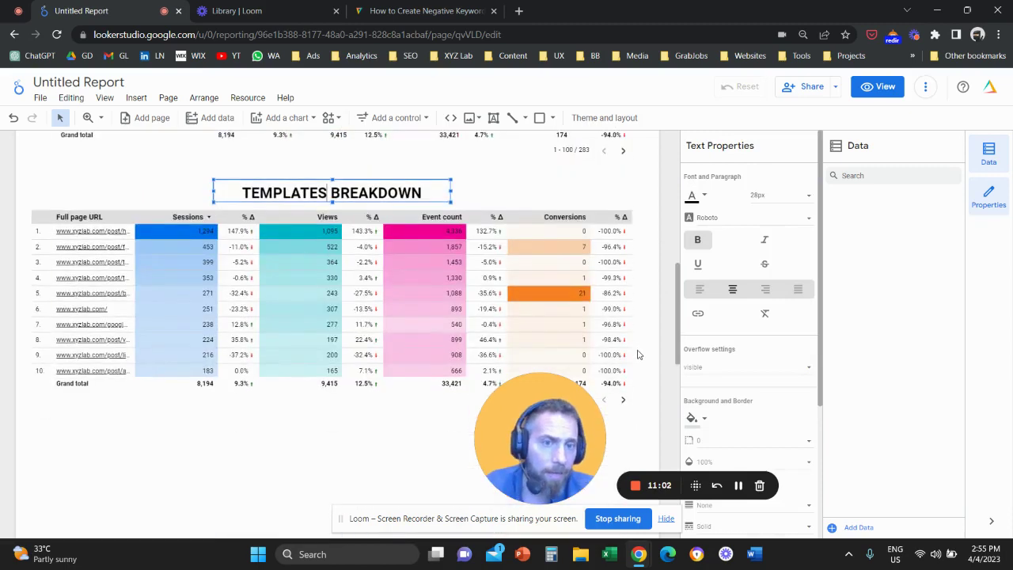
click(599, 340)
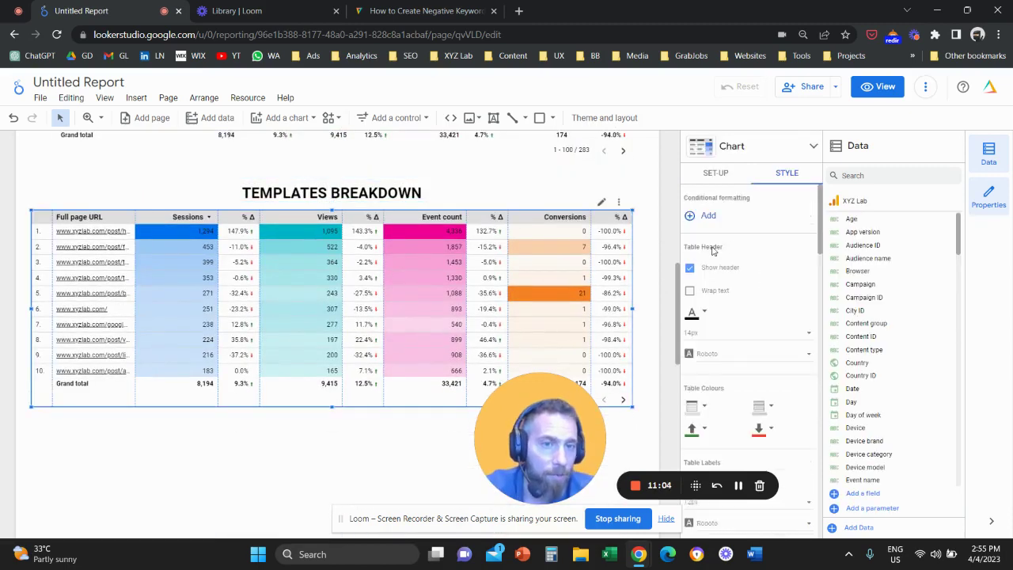
click(726, 175)
scroll(751, 384, down, 5)
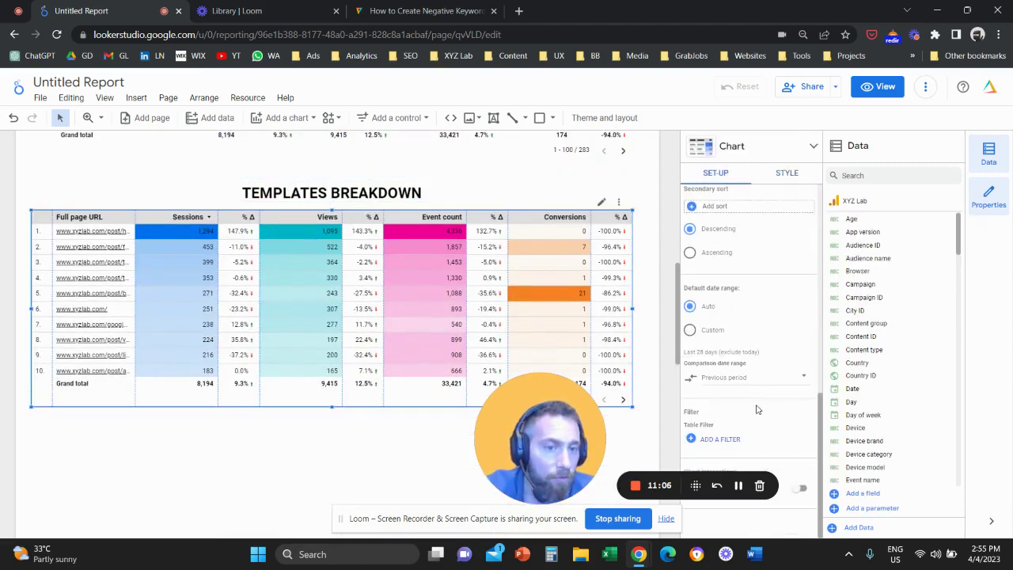
click(722, 440)
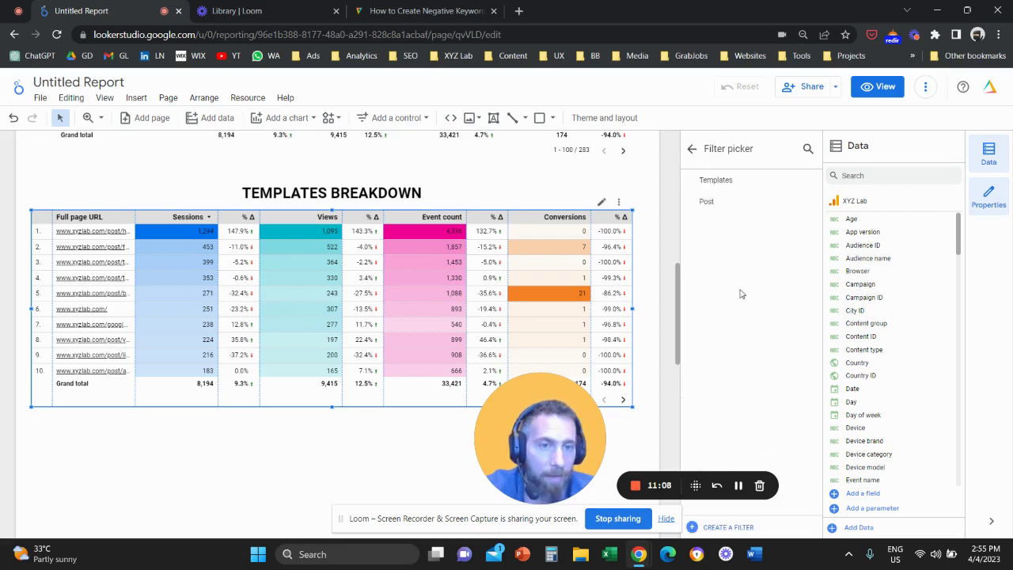
click(716, 182)
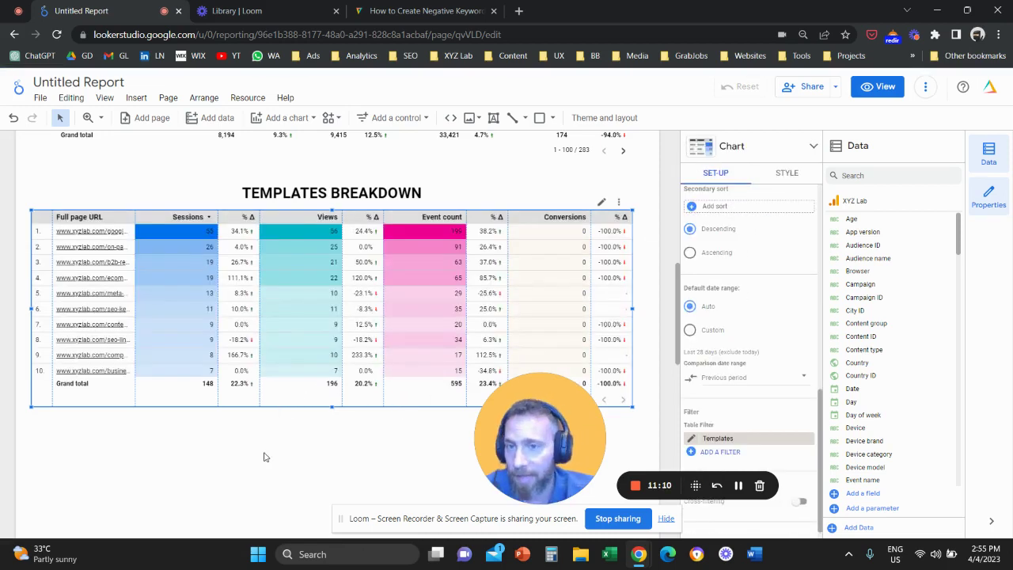
Duplicate the TEMPLATES BREAKDOWN heading and table together and align the copies directly below the templates table
click(266, 456)
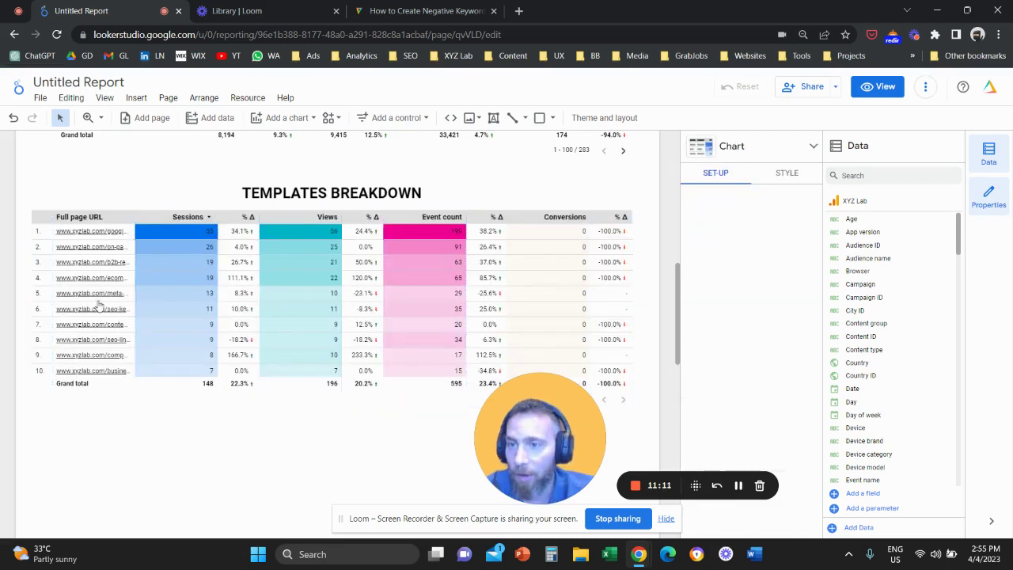
click(425, 343)
key(ctrl+c)
key(ctrl+v)
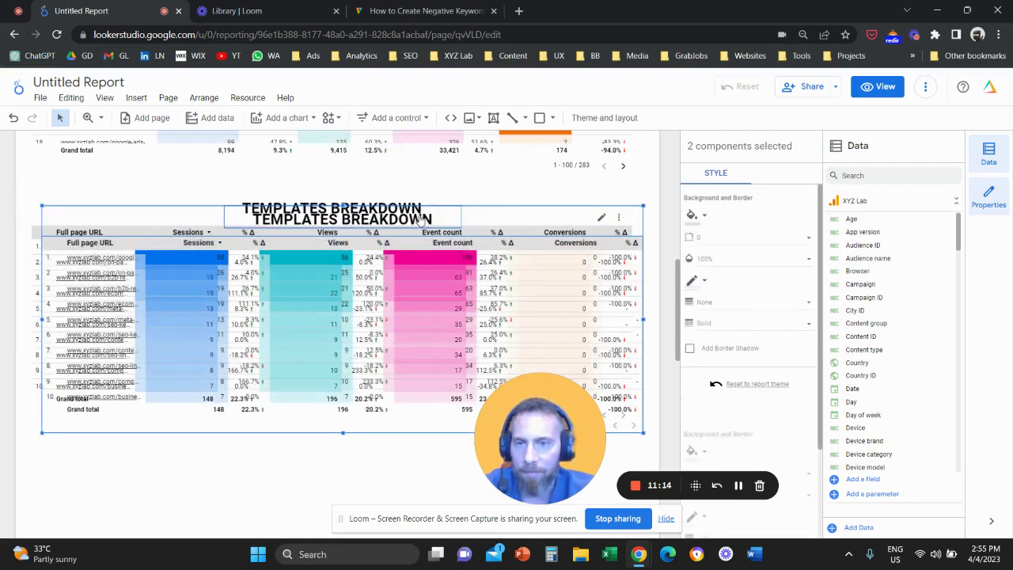
drag(450, 206, 437, 447)
Change the third table's heading to POSTS BREAKDOWN
click(372, 419)
scroll(371, 449, down, 2)
click(325, 320)
double_click(325, 320)
text(POSTS)
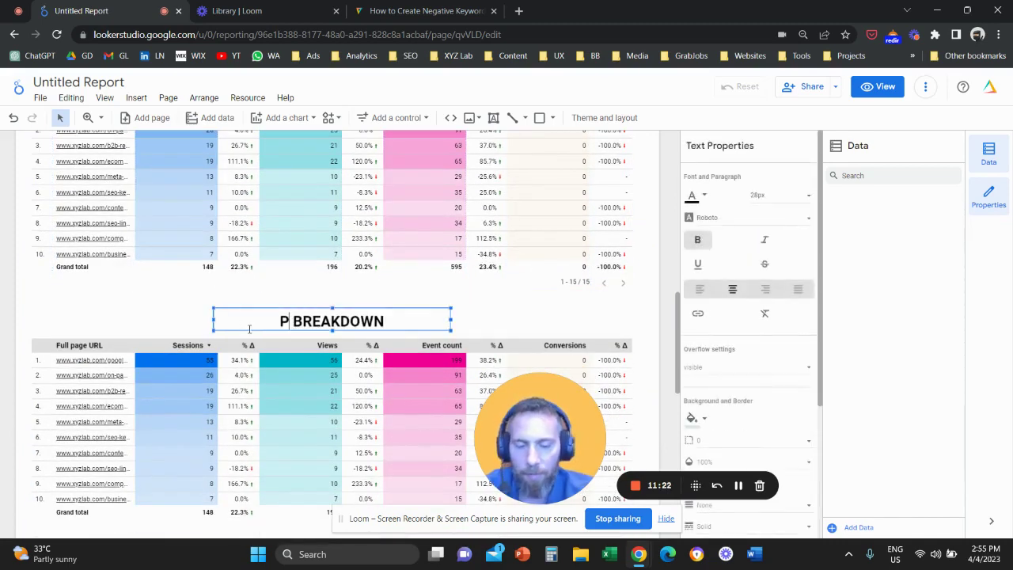
Replace the Templates filter on the POSTS BREAKDOWN table with the Post filter
click(264, 445)
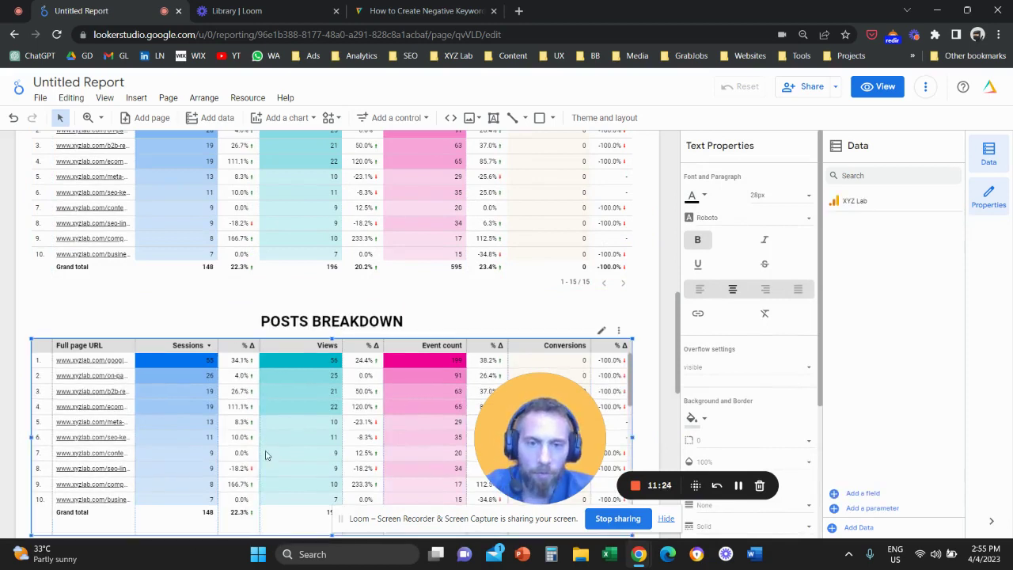
click(716, 173)
scroll(744, 317, down, 5)
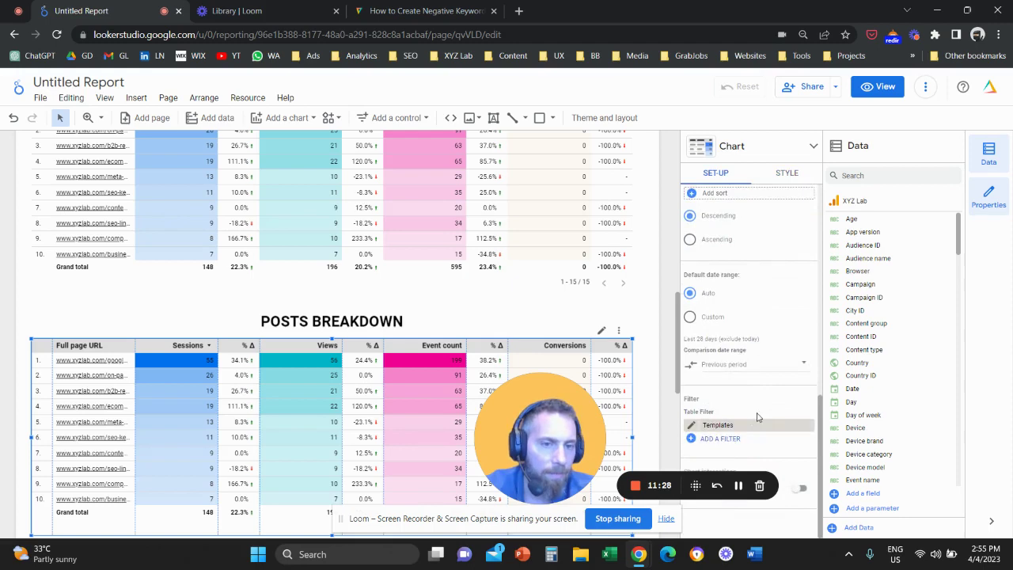
click(746, 426)
click(730, 207)
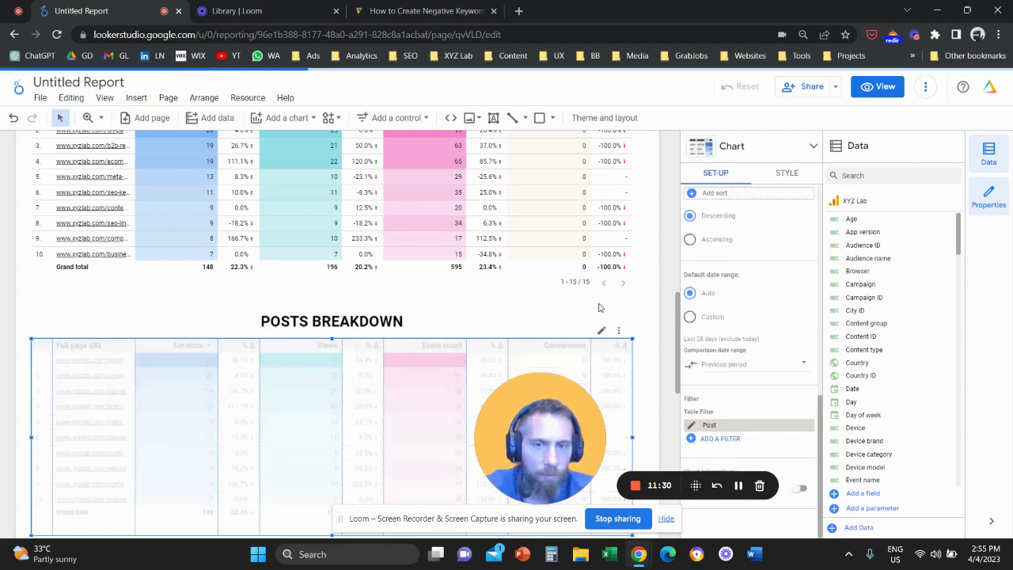
scroll(475, 341, up, 6)
scroll(475, 341, up, 2)
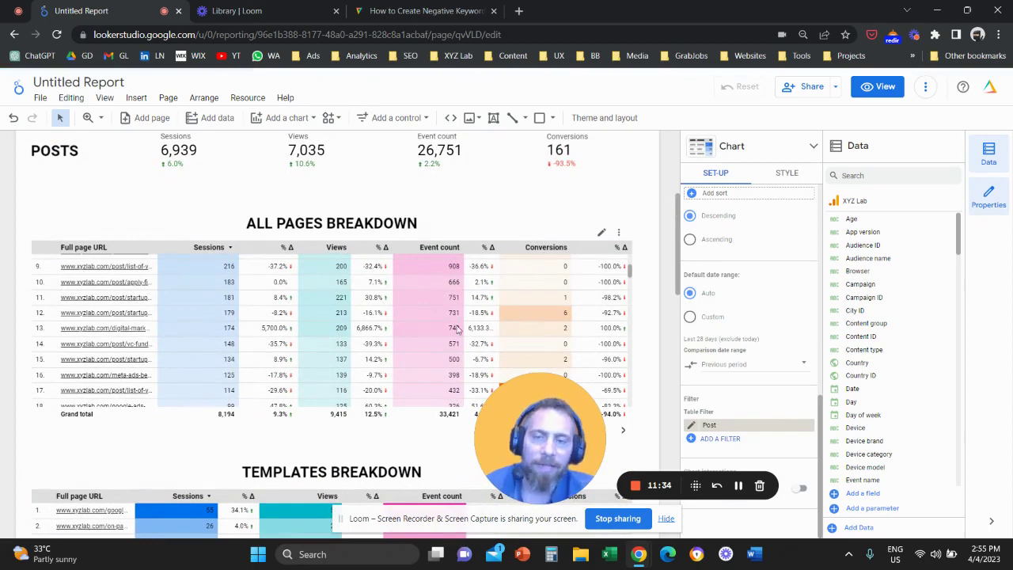
Move all three breakdown headings and their tables down together, leaving empty space below the POSTS scorecards
scroll(477, 330, down, 10)
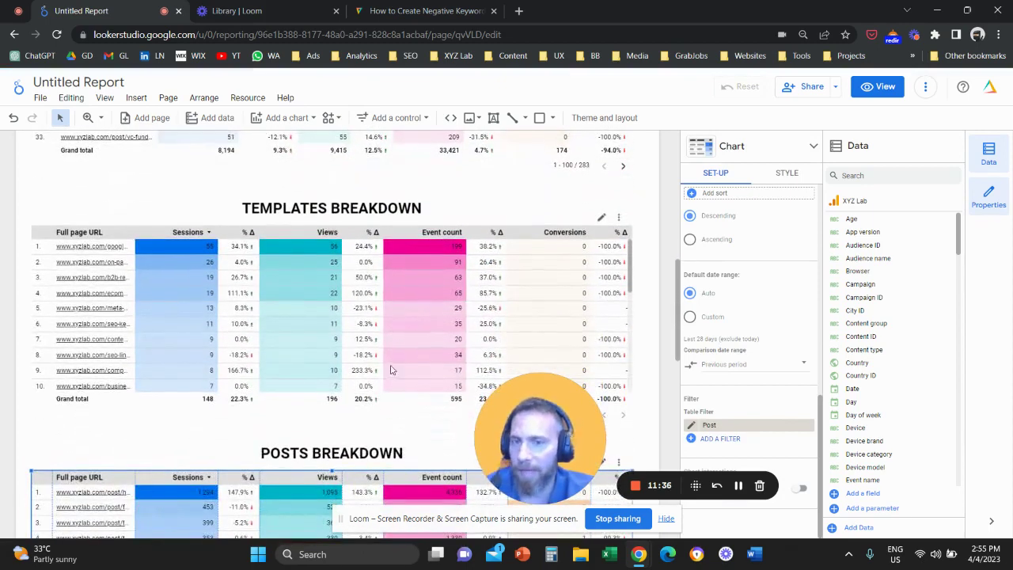
scroll(381, 370, down, 4)
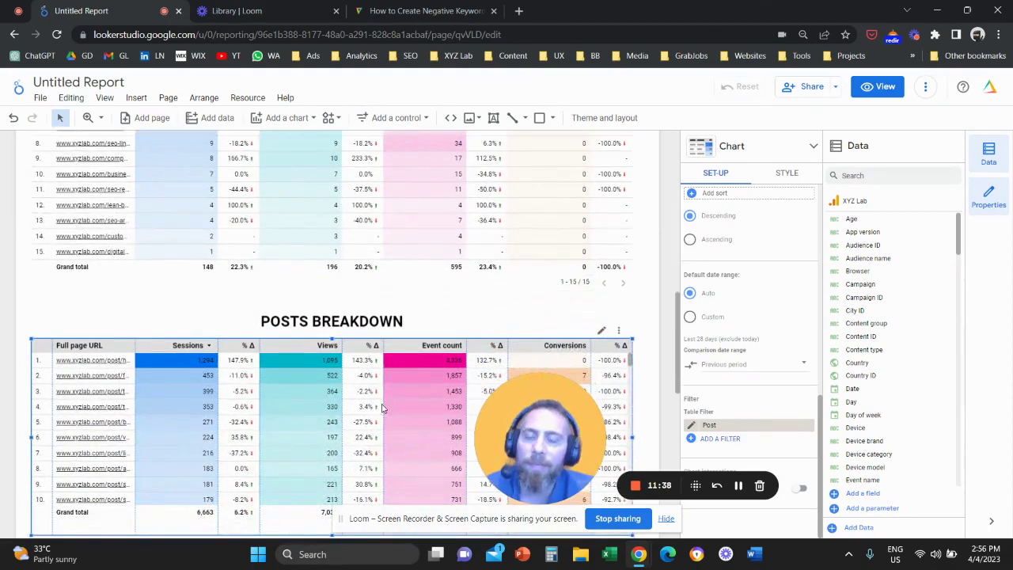
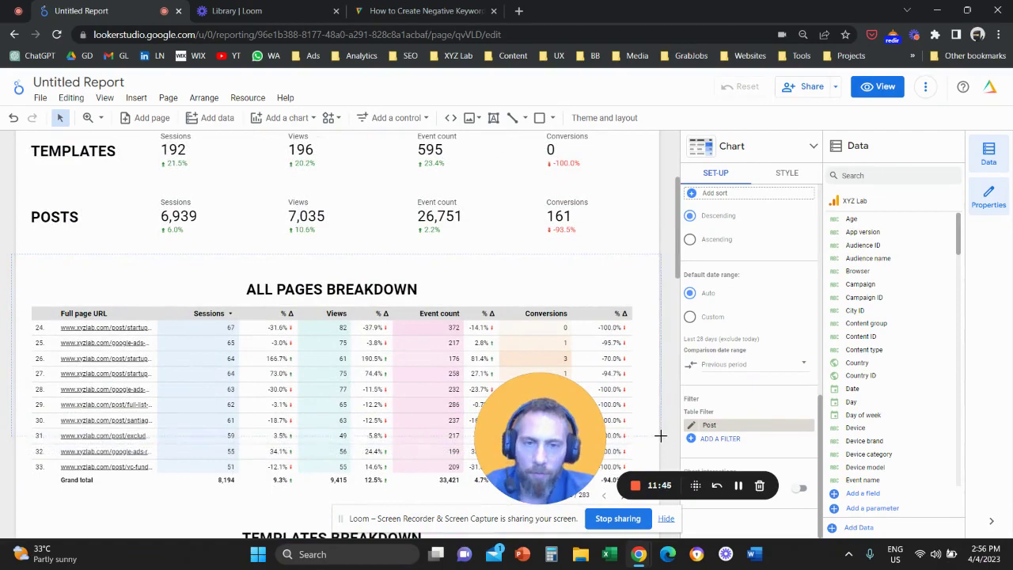
scroll(660, 435, down, 8)
drag(660, 436, 655, 440)
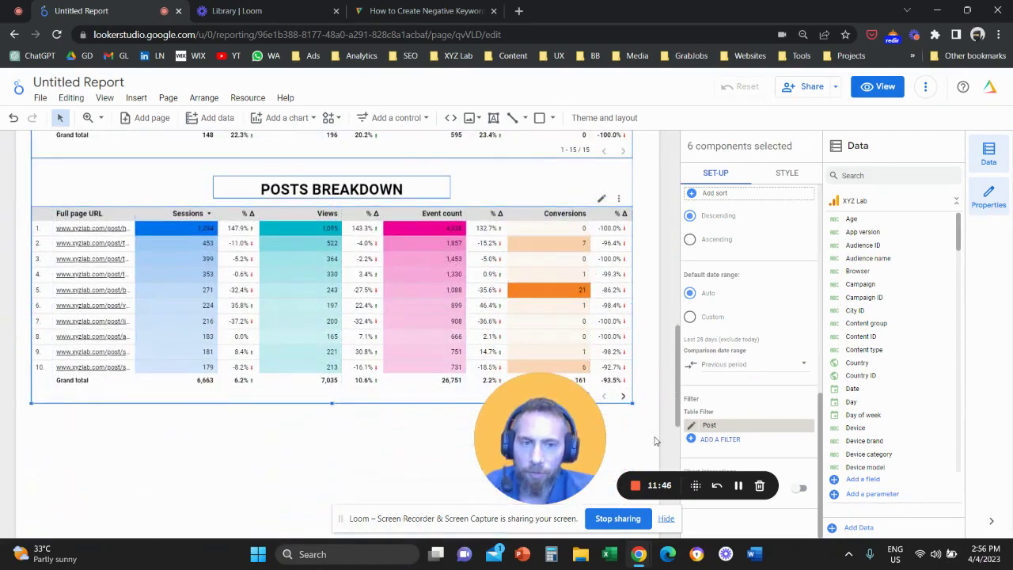
scroll(647, 425, up, 3)
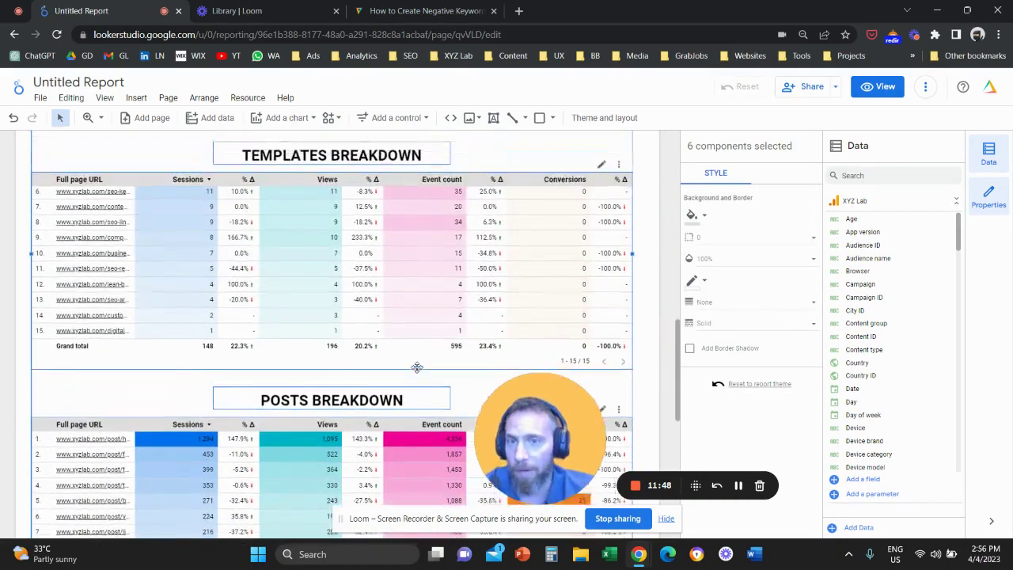
scroll(417, 367, up, 10)
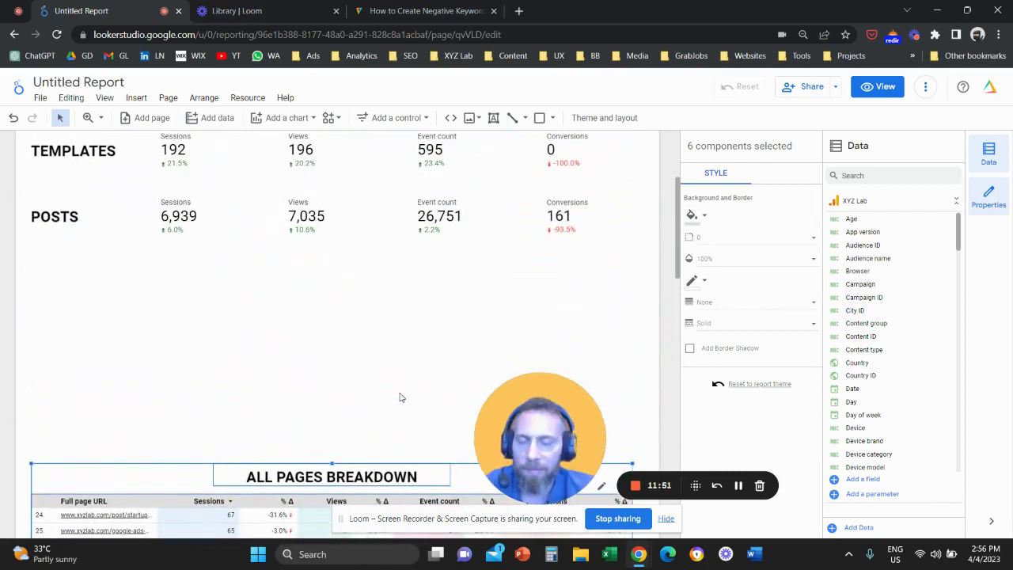
scroll(448, 371, up, 2)
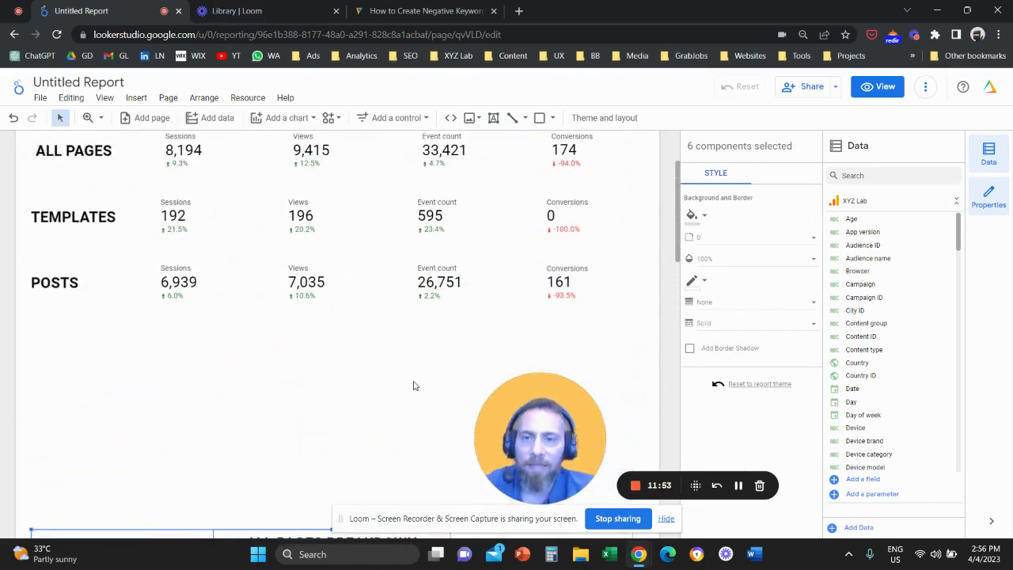
scroll(373, 391, up, 2)
click(328, 429)
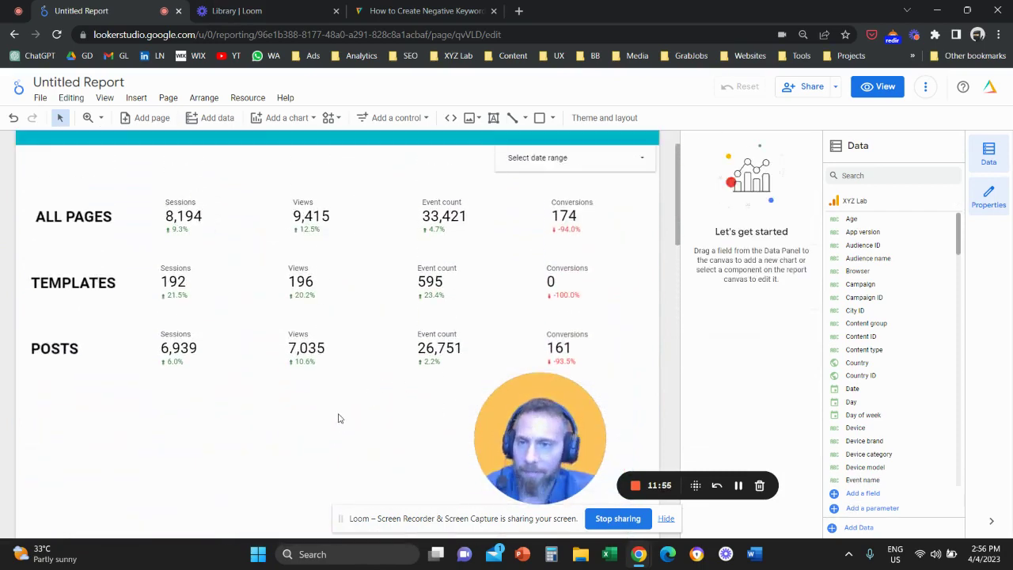
Insert a time series chart in the empty space below the POSTS scorecards, near the page's left margin
click(137, 98)
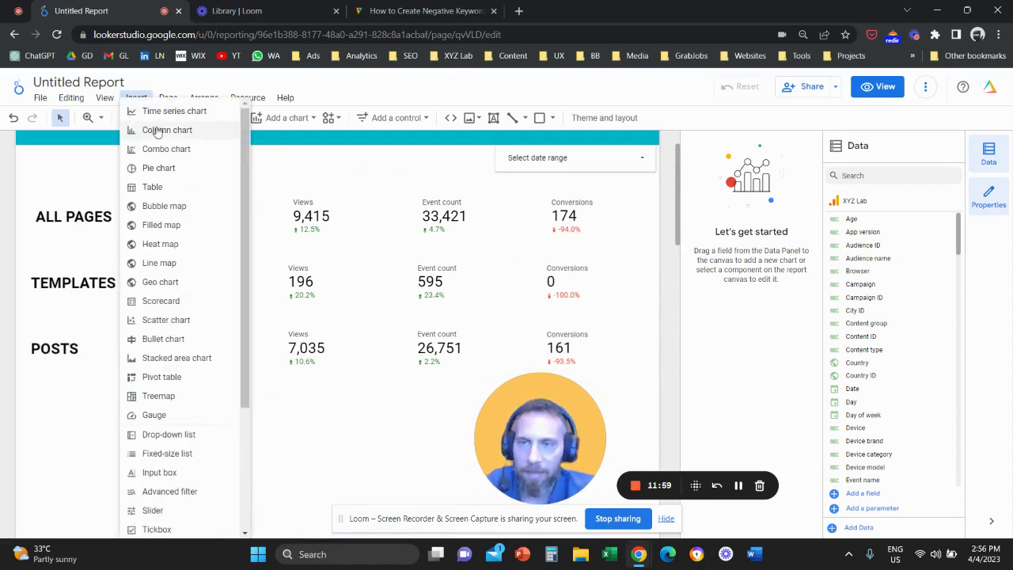
click(181, 112)
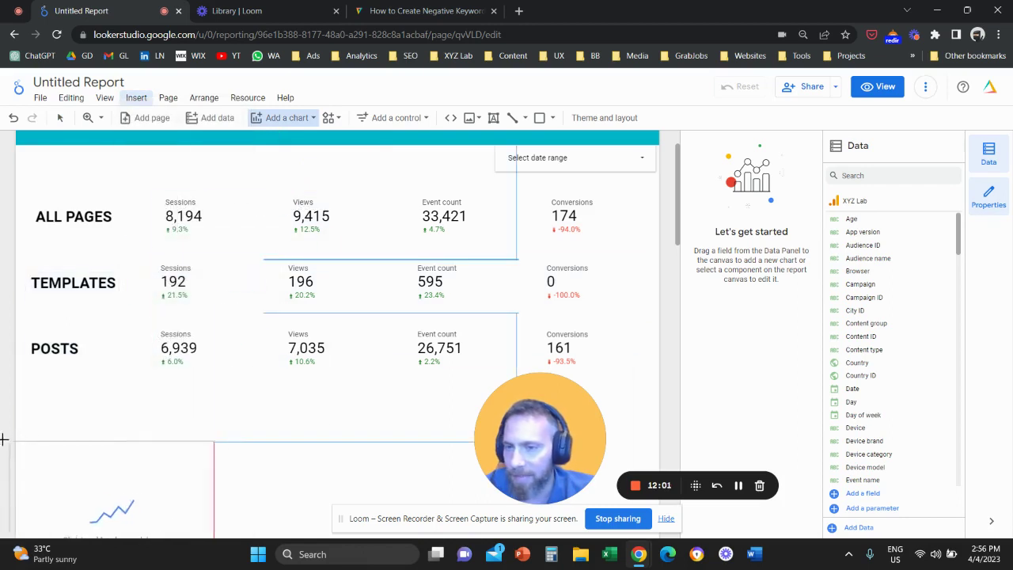
click(35, 400)
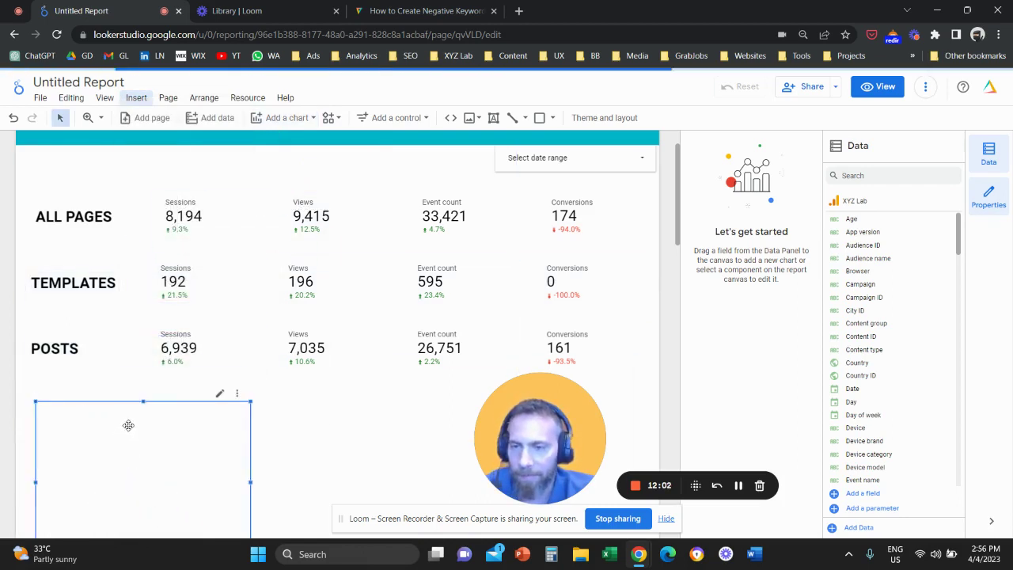
drag(128, 424, 119, 426)
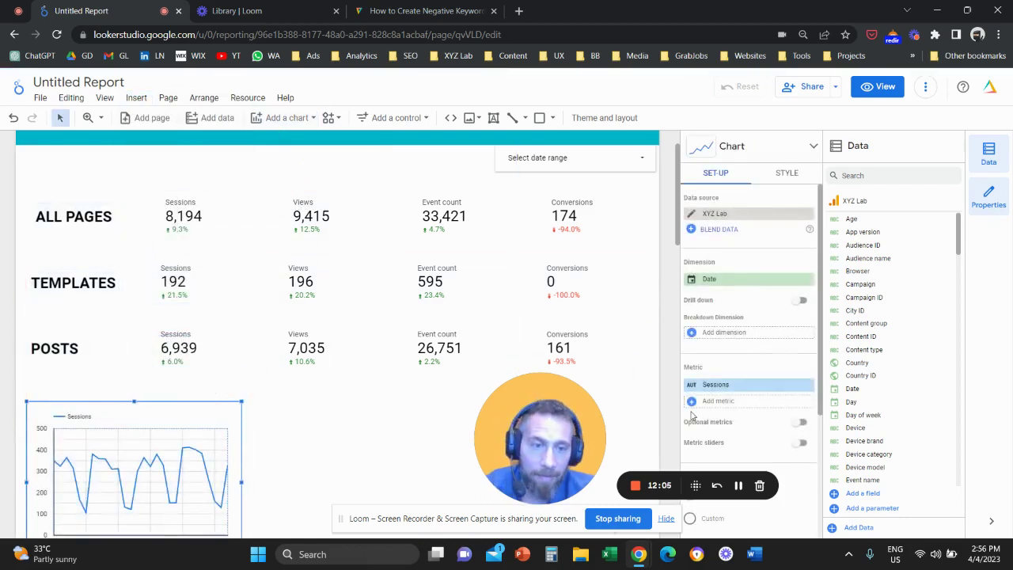
Add Views as a second metric to the time series chart
click(717, 401)
text(views)
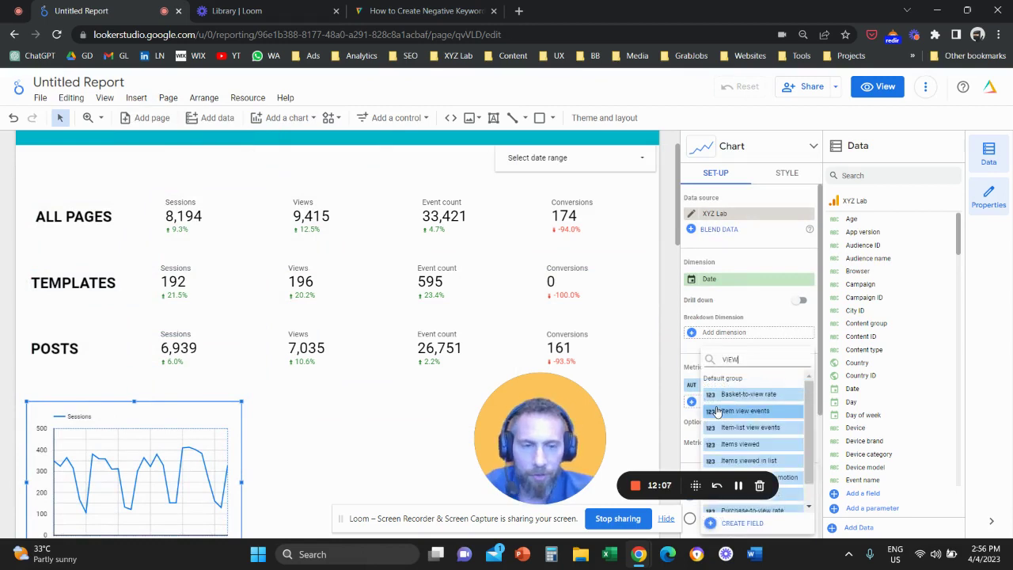
click(731, 411)
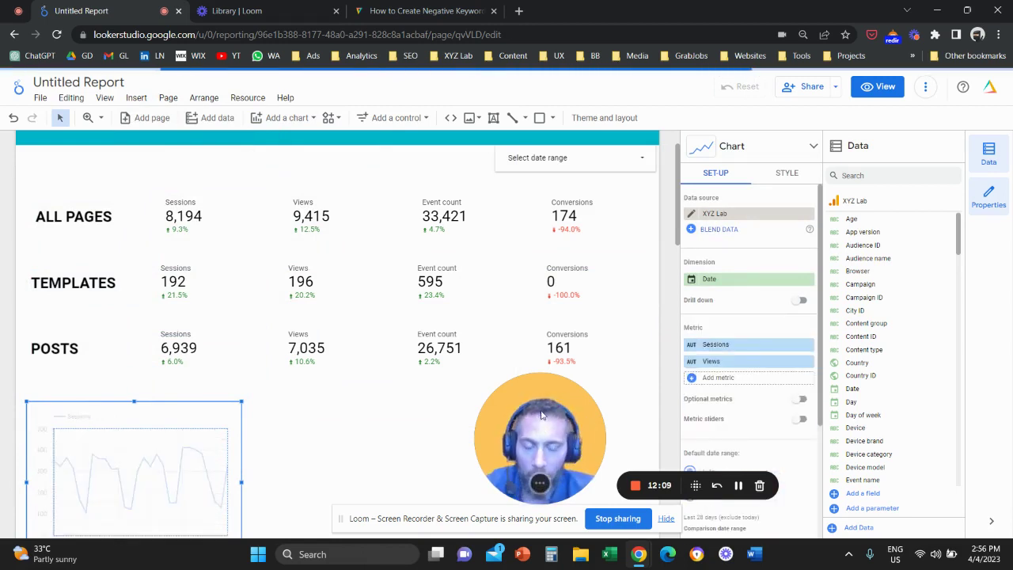
drag(542, 414, 371, 417)
scroll(190, 395, down, 1)
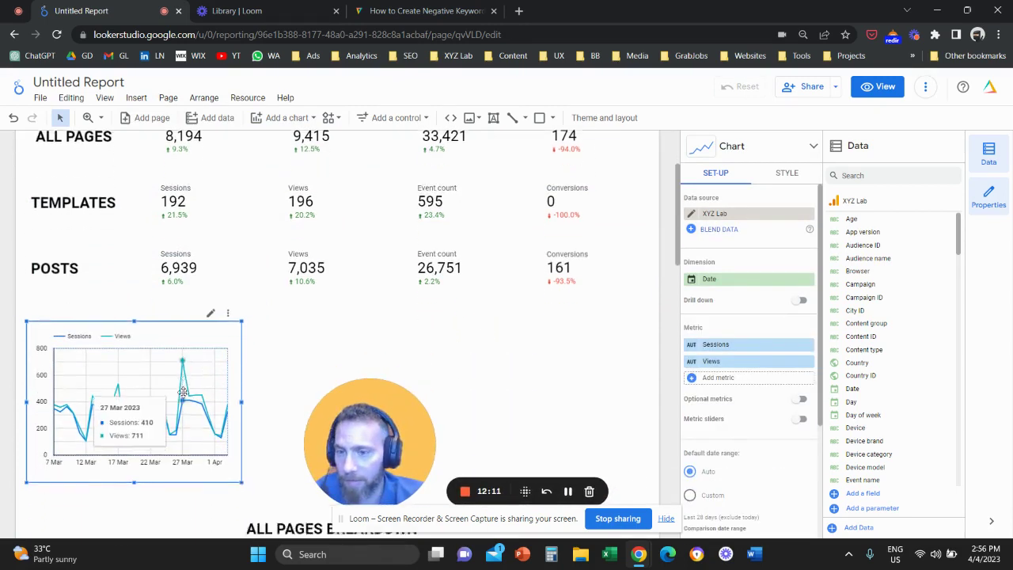
scroll(183, 392, down, 1)
scroll(551, 370, up, 2)
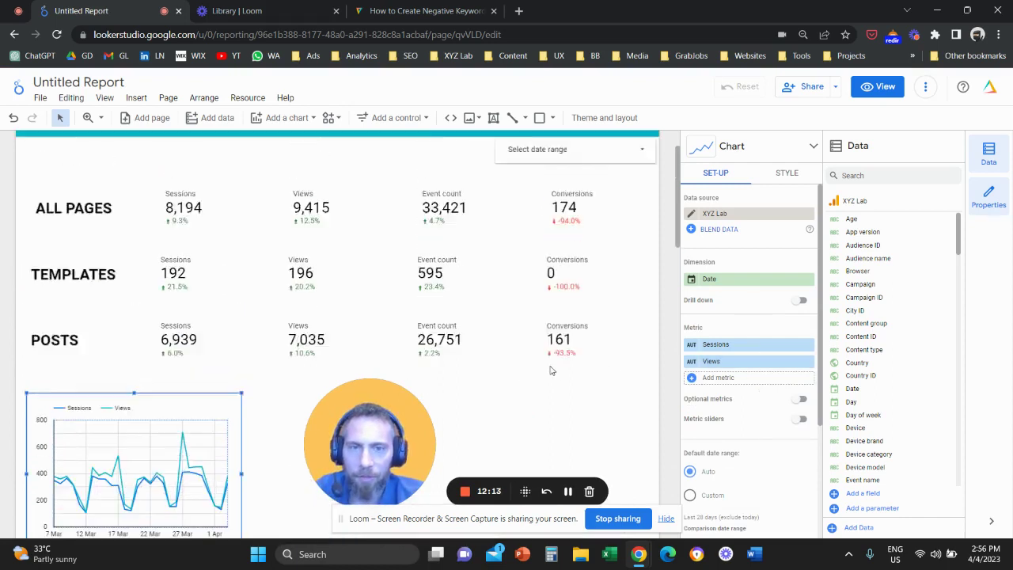
scroll(551, 370, up, 1)
scroll(305, 398, down, 2)
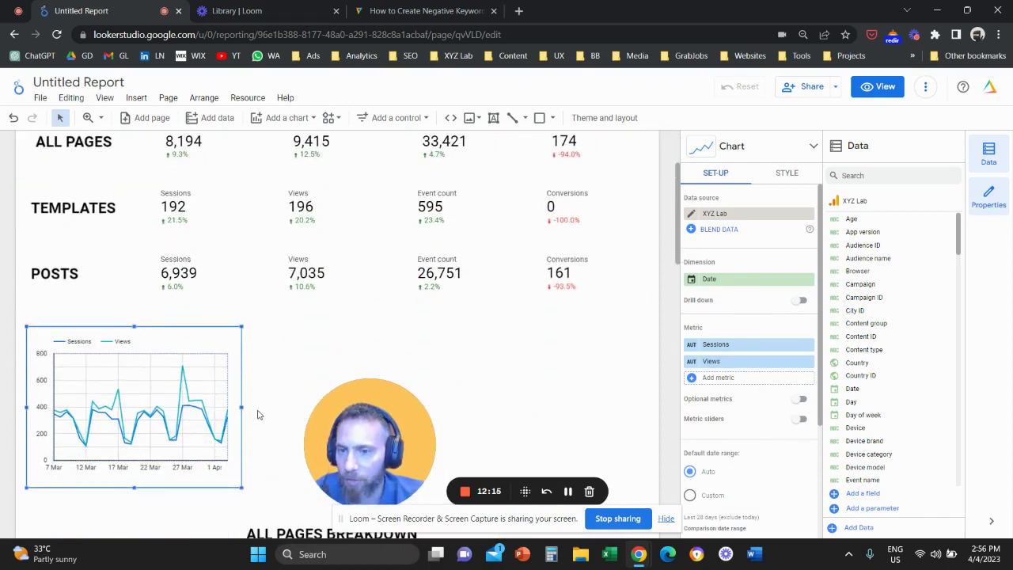
Set the time series chart's comparison date range to Previous period
scroll(747, 407, down, 2)
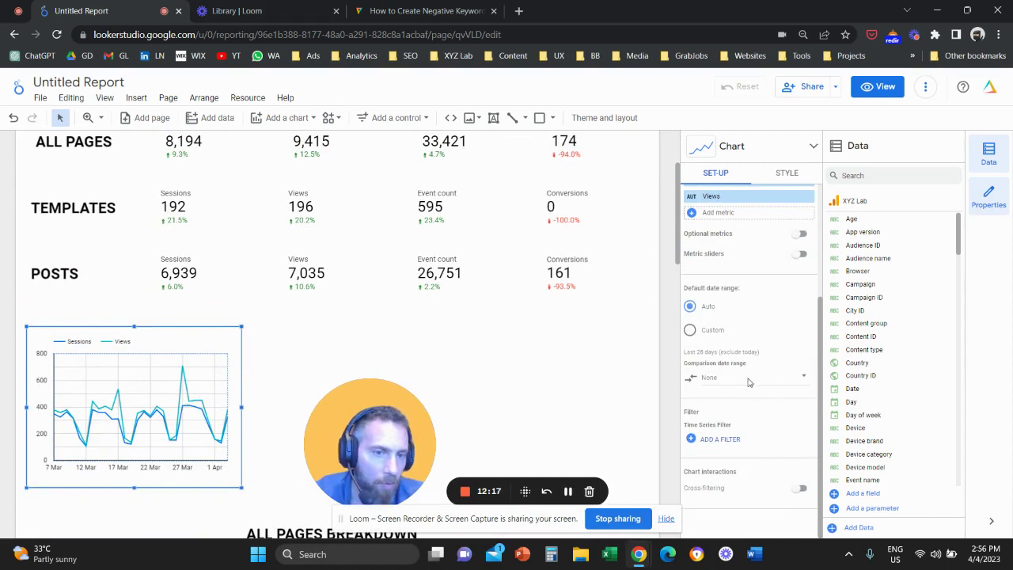
click(749, 380)
click(782, 308)
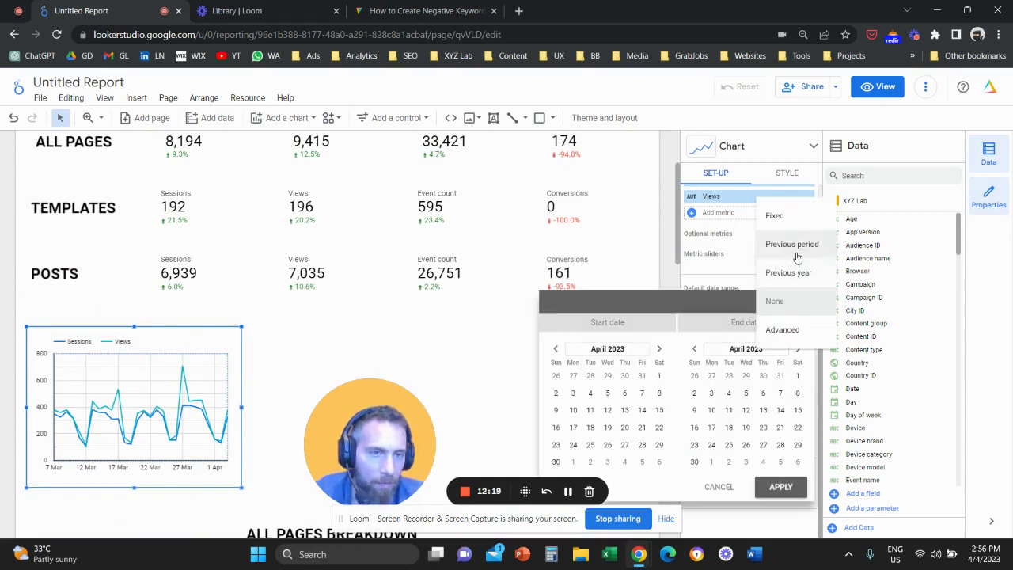
click(772, 237)
click(780, 488)
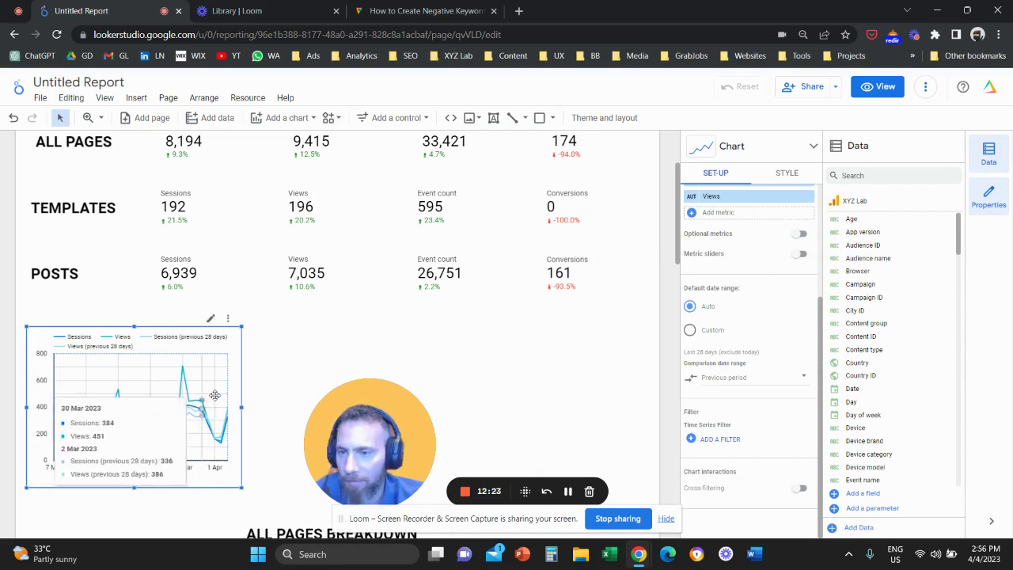
Remove the Views metric from the time series chart, keeping only Sessions
scroll(687, 380, up, 2)
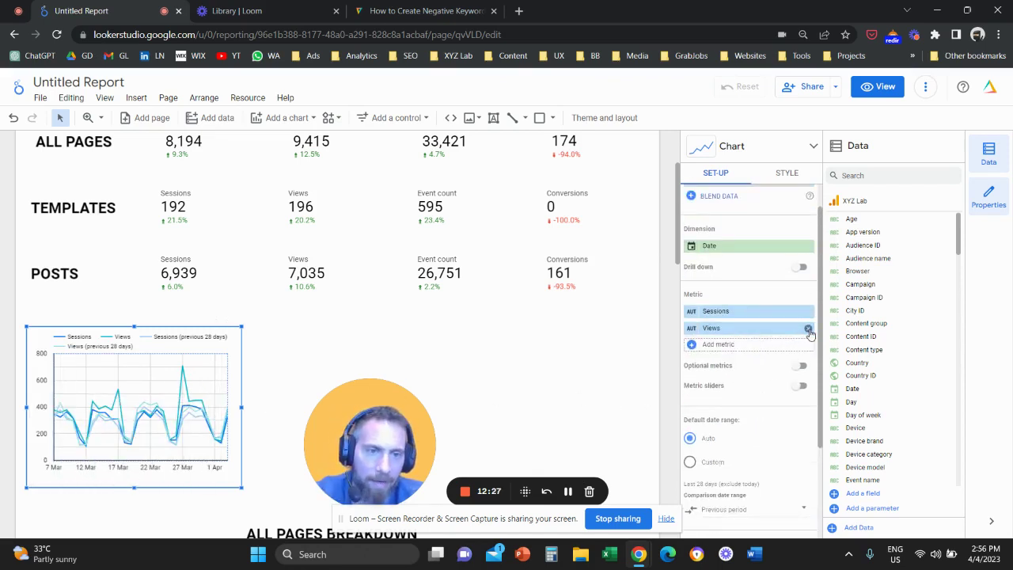
click(806, 328)
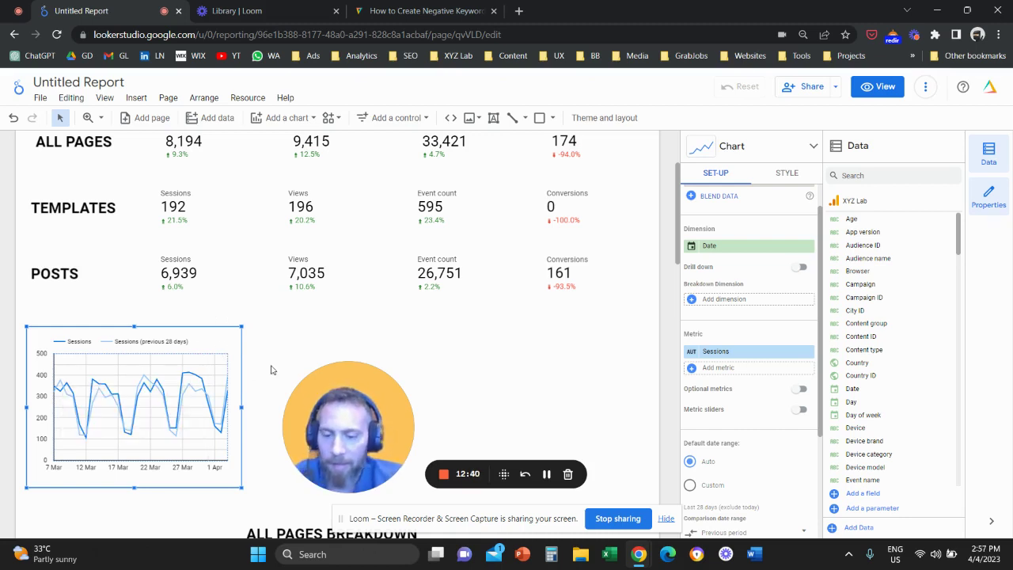
Duplicate the Sessions time series chart twice and place the copies beside it in one row
scroll(271, 367, down, 1)
drag(151, 369, 546, 308)
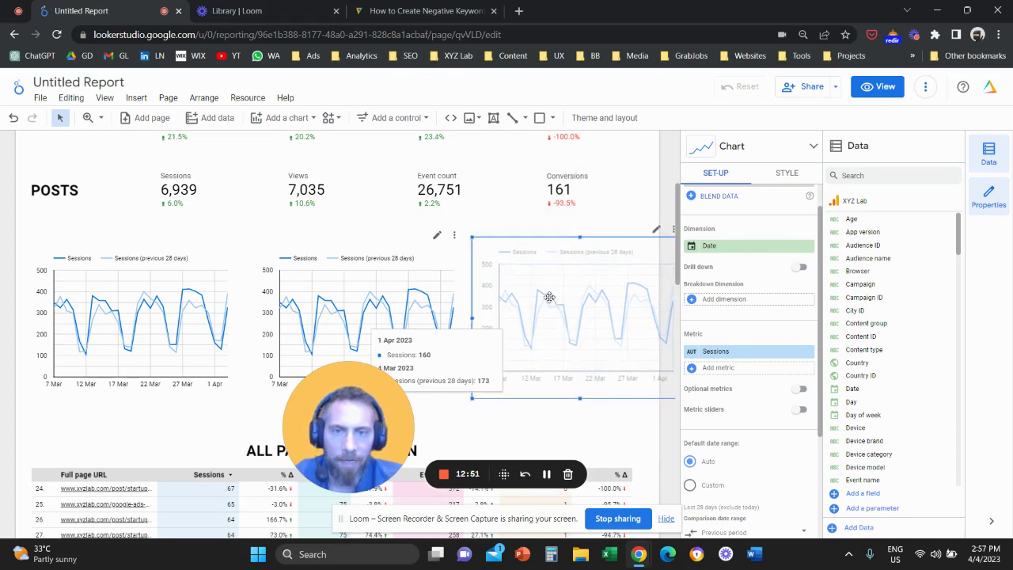
Apply the Templates filter to the middle time series chart and the Post filter to the third one
click(365, 312)
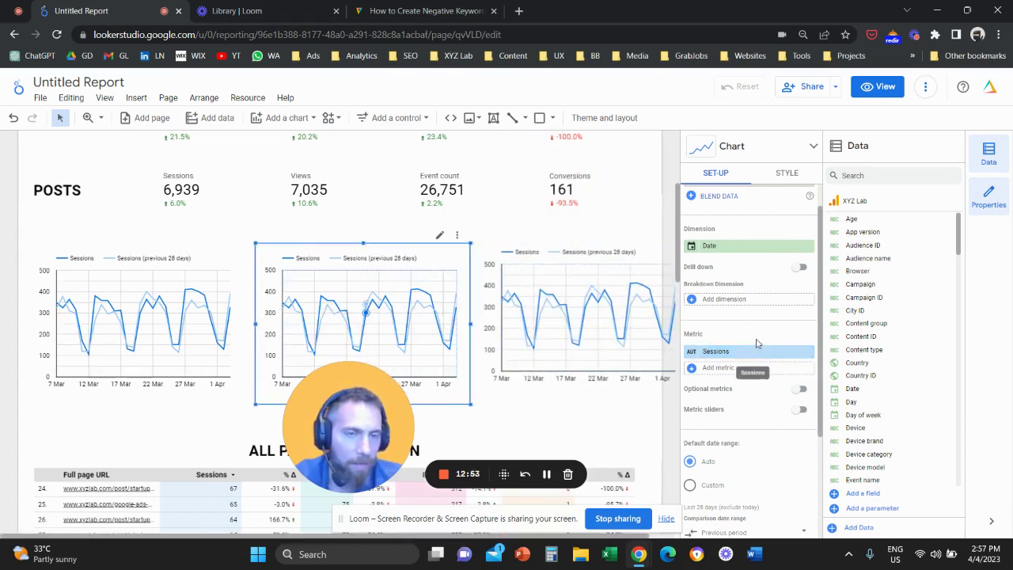
scroll(756, 343, down, 2)
click(726, 440)
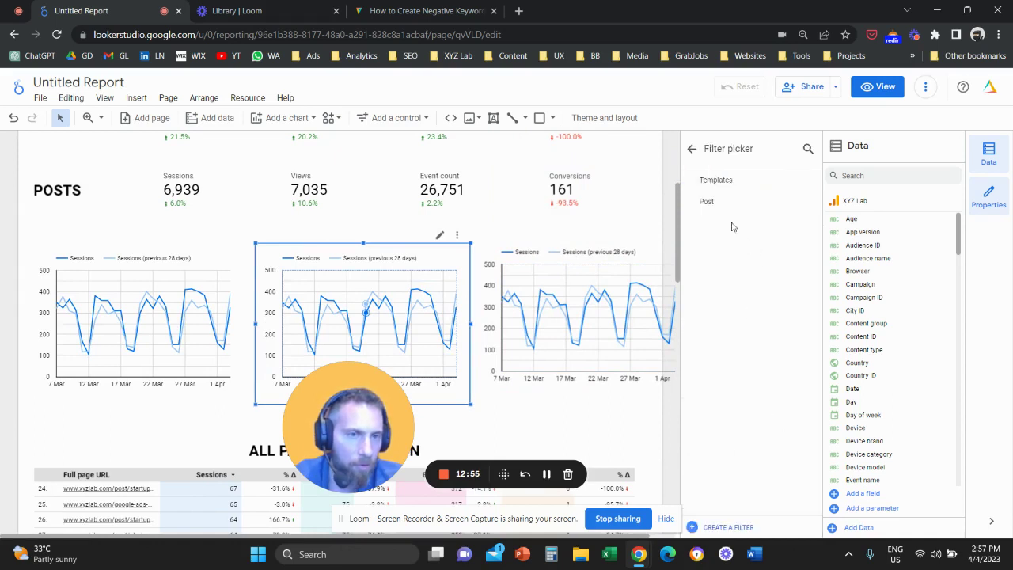
click(735, 184)
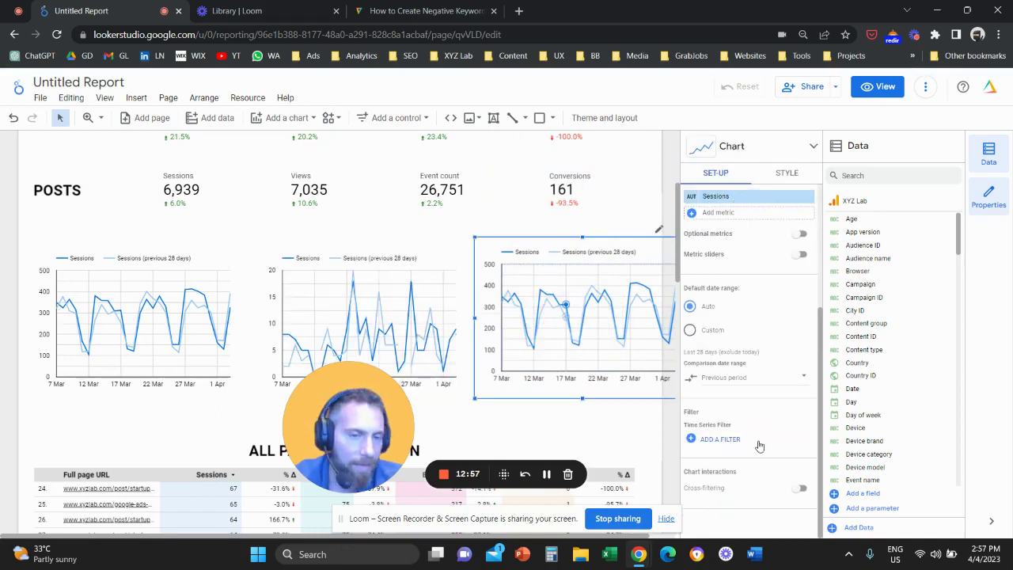
click(724, 440)
click(730, 199)
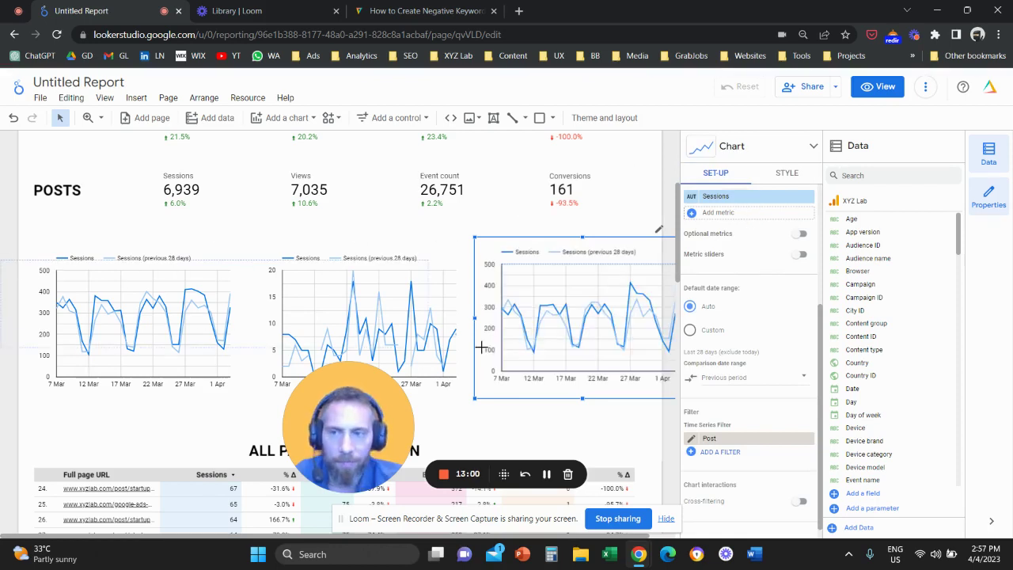
Narrow the three time series charts together to fit the page width, centre the row and adjust the third chart's position
drag(480, 347, 554, 348)
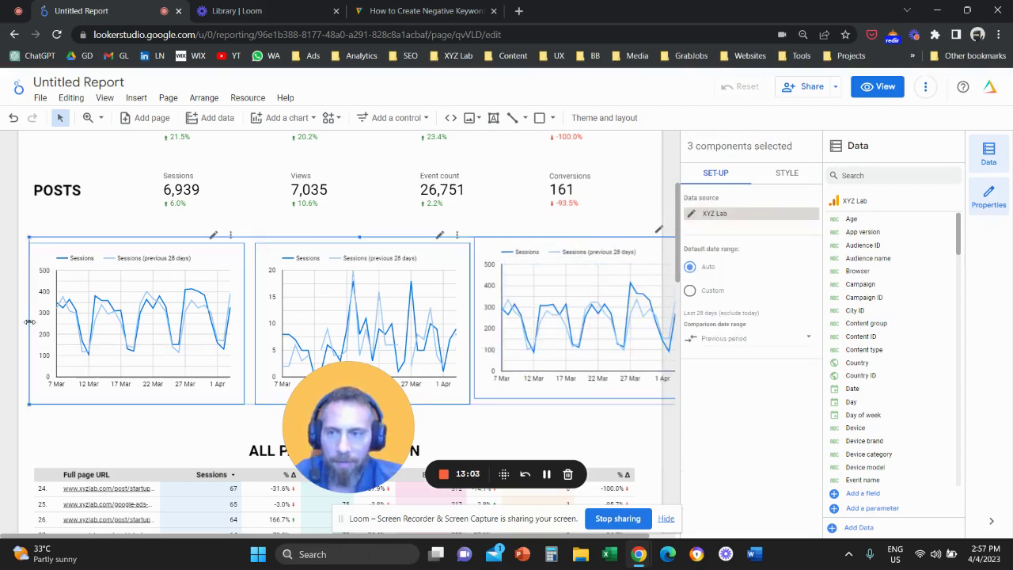
drag(29, 322, 17, 325)
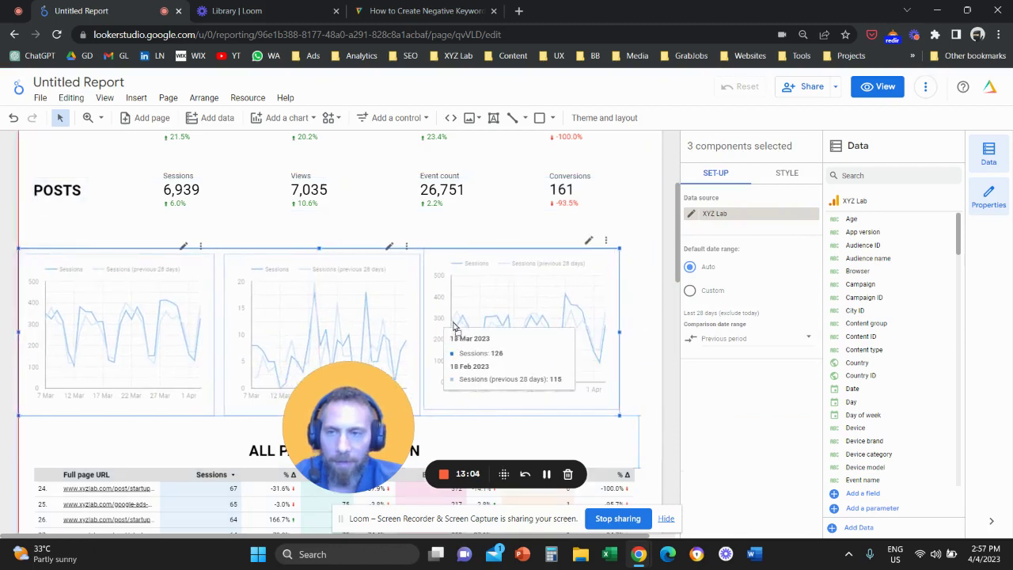
drag(454, 326, 477, 329)
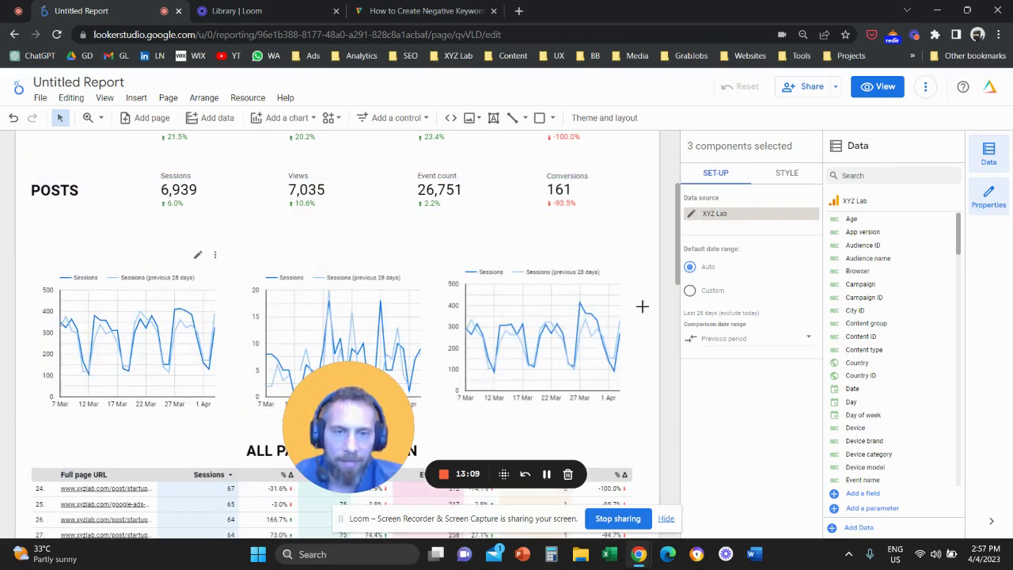
mouse_move(573, 314)
mouse_down()
mouse_move(583, 318)
mouse_move(576, 313)
mouse_up()
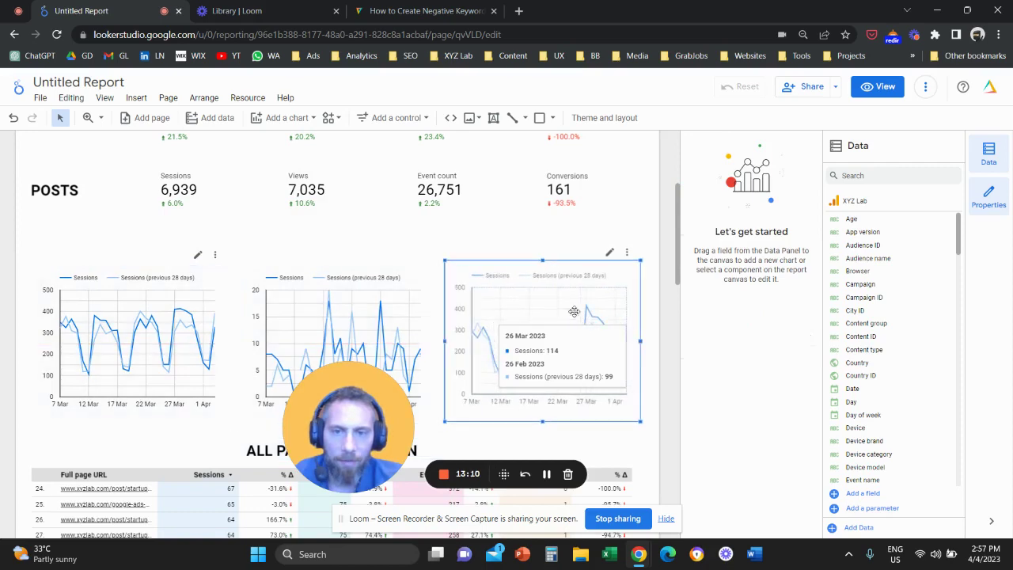
Copy the ALL PAGES label and place the copy centred above the first time series chart
scroll(101, 242, up, 3)
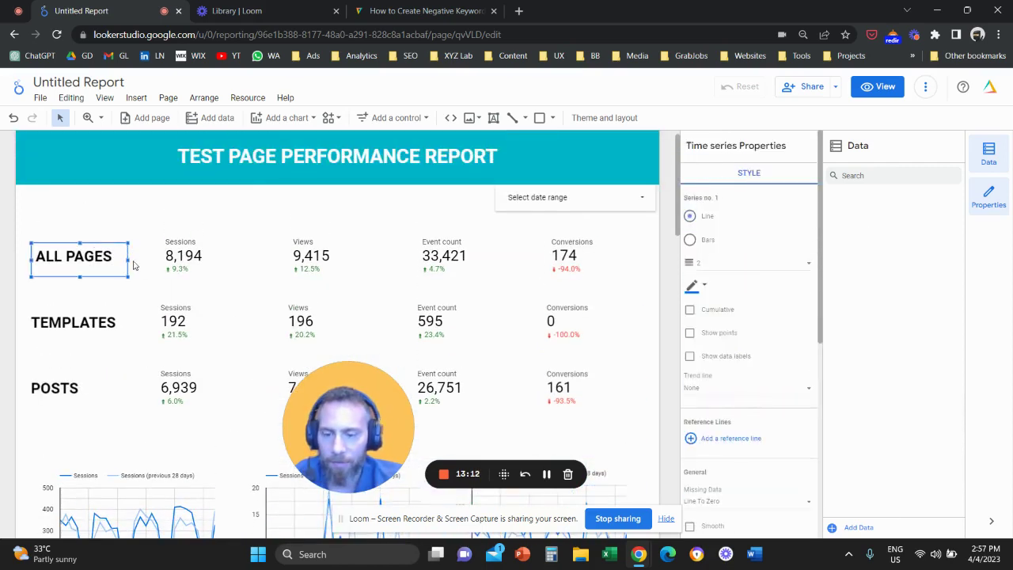
key(ctrl+c)
key(ctrl+v)
scroll(125, 258, up, 1)
drag(121, 273, 168, 456)
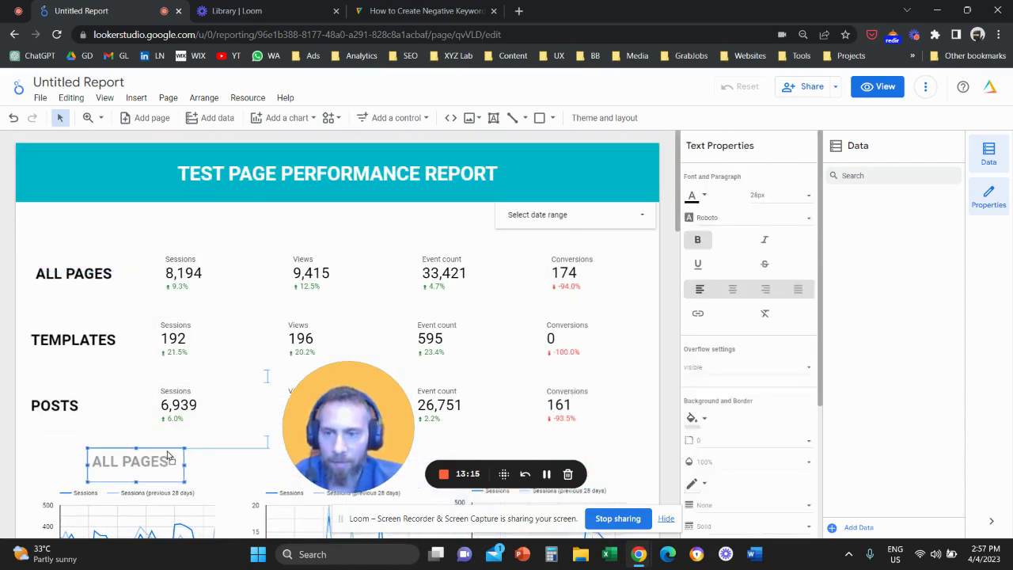
Copy the TEMPLATES label and place one of the two labels above the middle time series chart
click(101, 329)
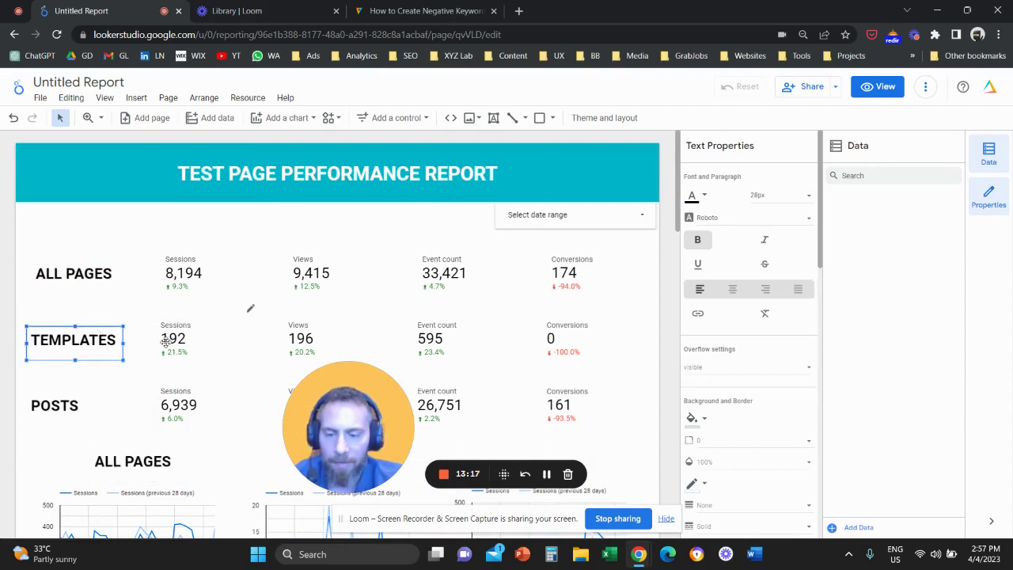
key(ctrl+c)
key(ctrl+v)
scroll(113, 336, down, 1)
drag(118, 316, 417, 435)
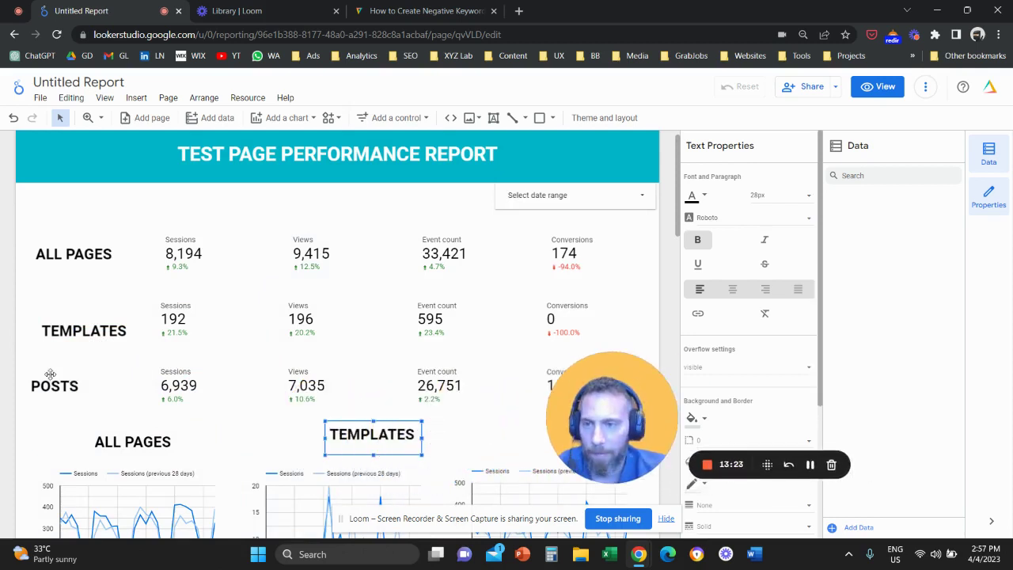
Line up the TEMPLATES row label with the POSTS label, and copy the POSTS label to above the third time series chart
click(83, 348)
drag(104, 320, 92, 321)
click(67, 375)
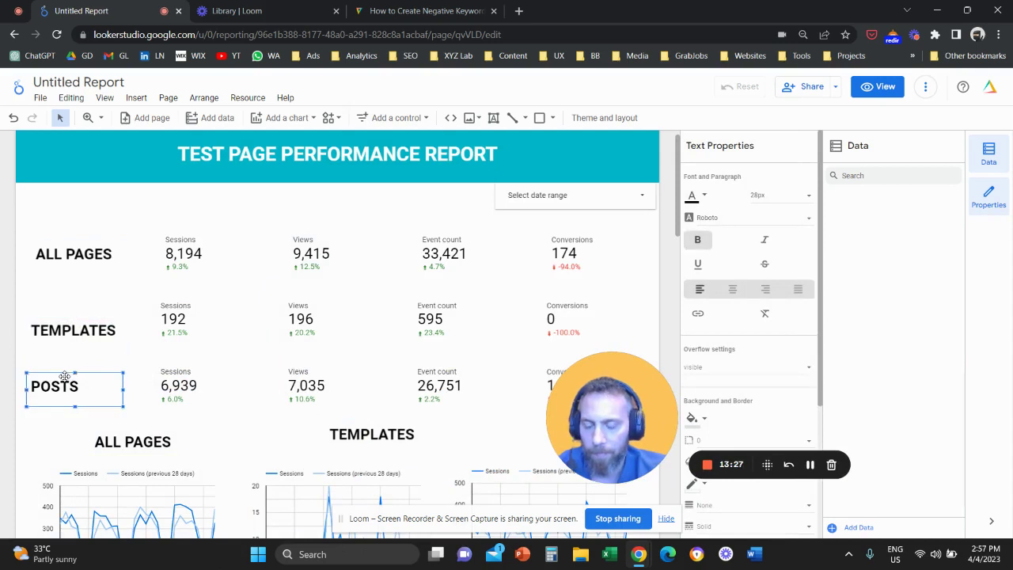
drag(105, 376, 107, 381)
scroll(107, 381, down, 1)
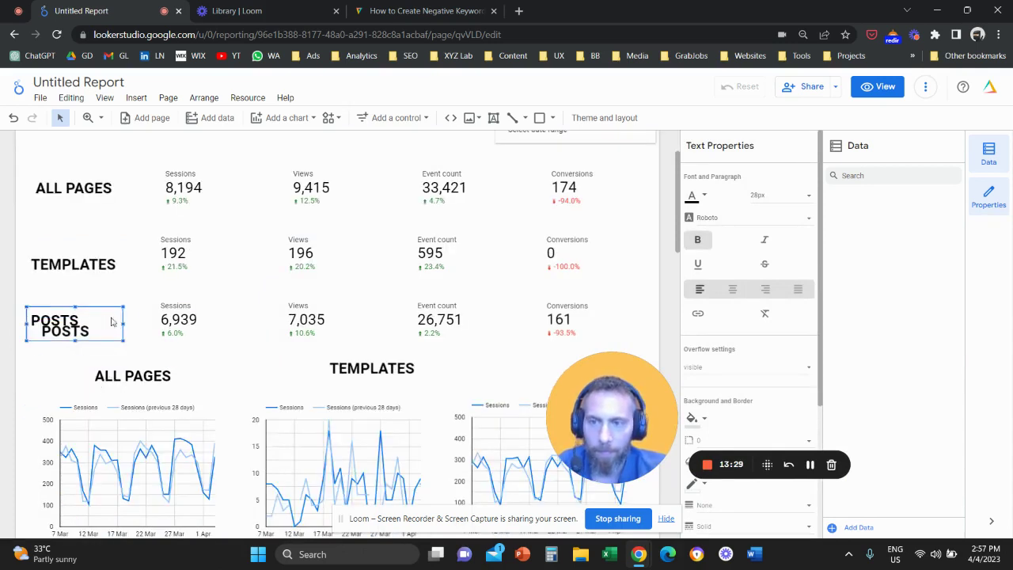
drag(112, 321, 552, 364)
Set the report's date range control to This year to date and apply it
scroll(562, 303, up, 1)
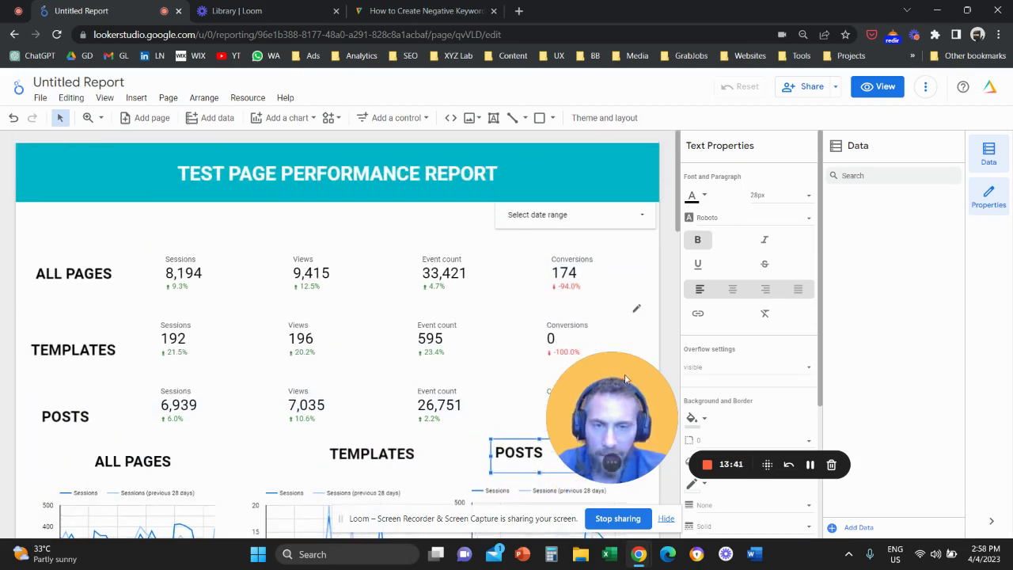
drag(614, 395, 685, 344)
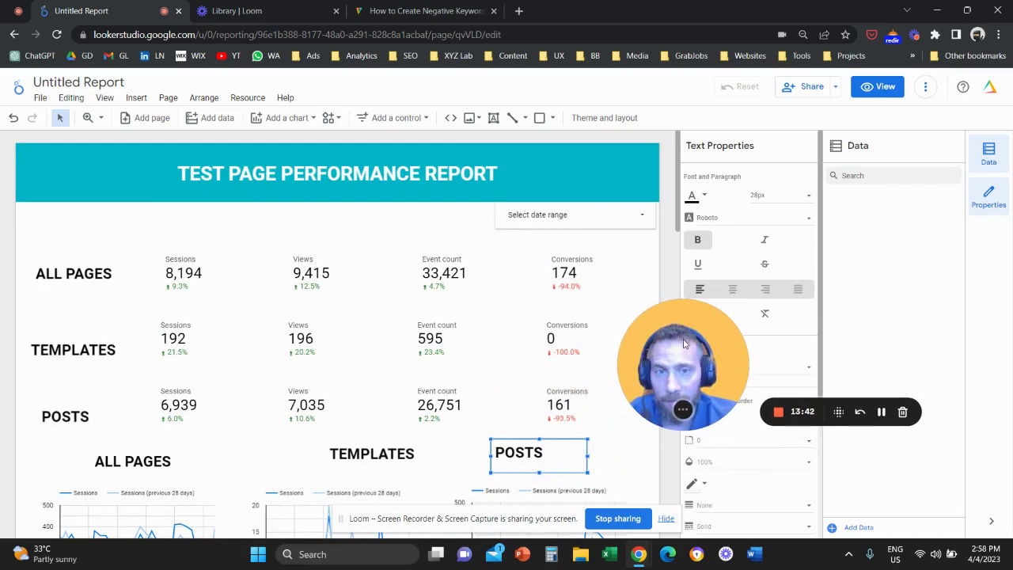
click(610, 218)
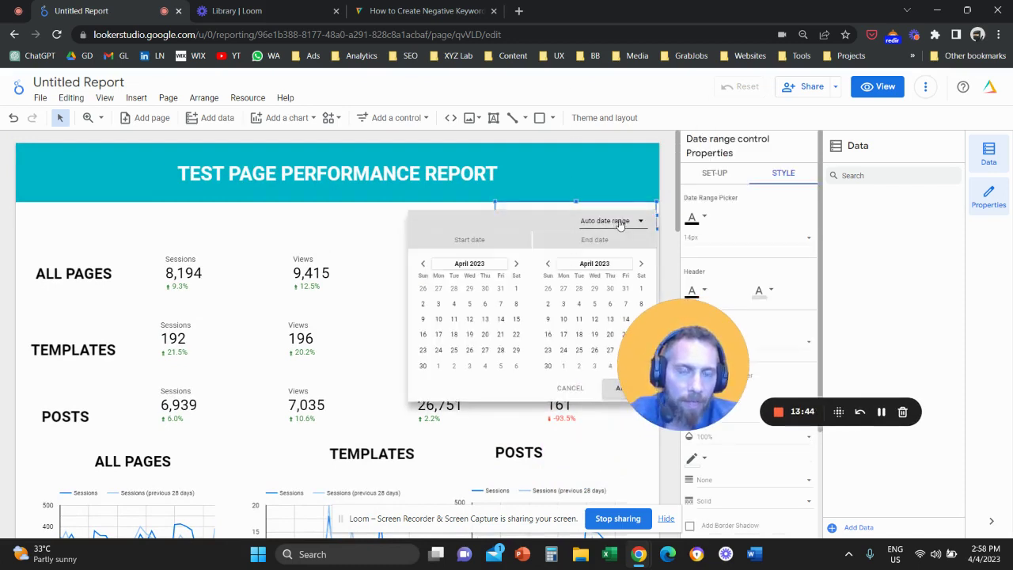
click(618, 229)
click(628, 184)
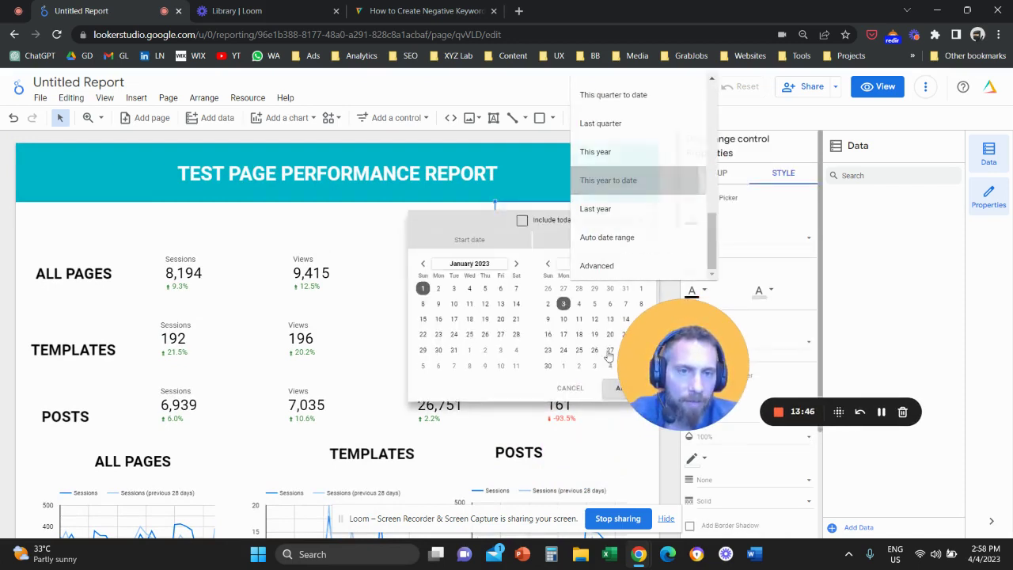
click(609, 389)
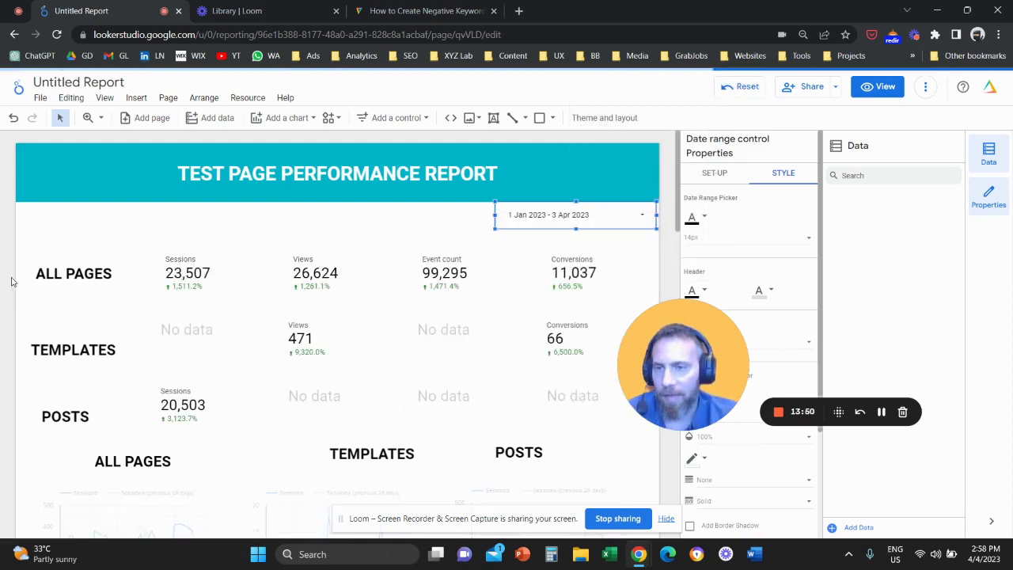
Move the three scorecard rows with their labels slightly up the page, and realign the POSTS label with its row
drag(437, 391, 585, 400)
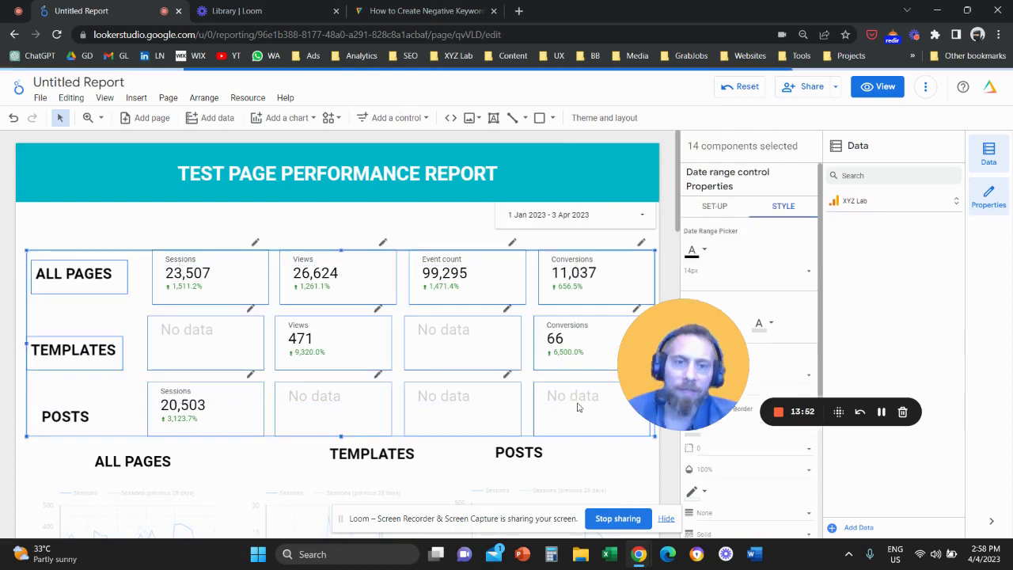
drag(467, 379, 467, 352)
drag(451, 257, 447, 270)
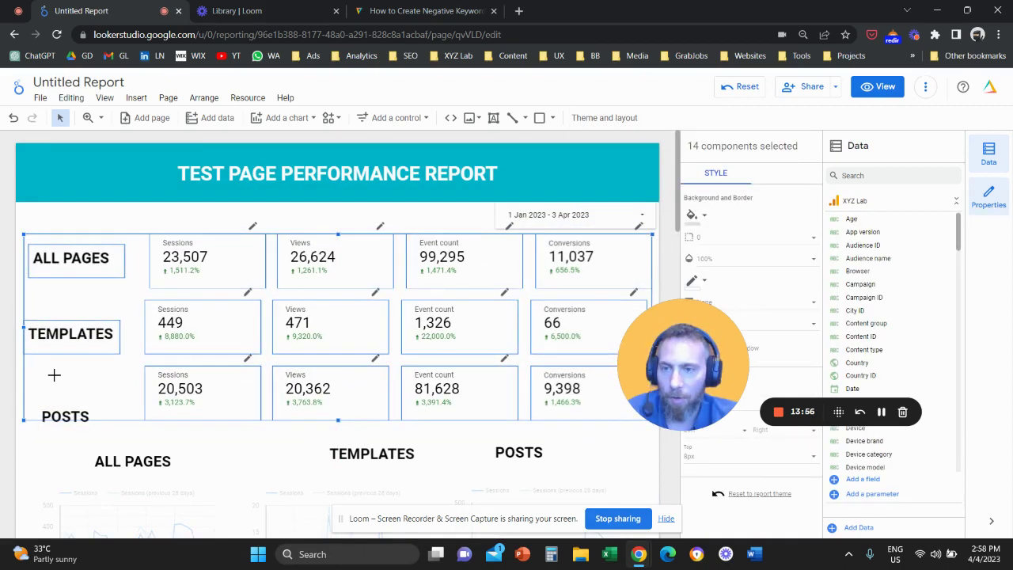
click(50, 377)
click(81, 405)
drag(80, 412, 71, 385)
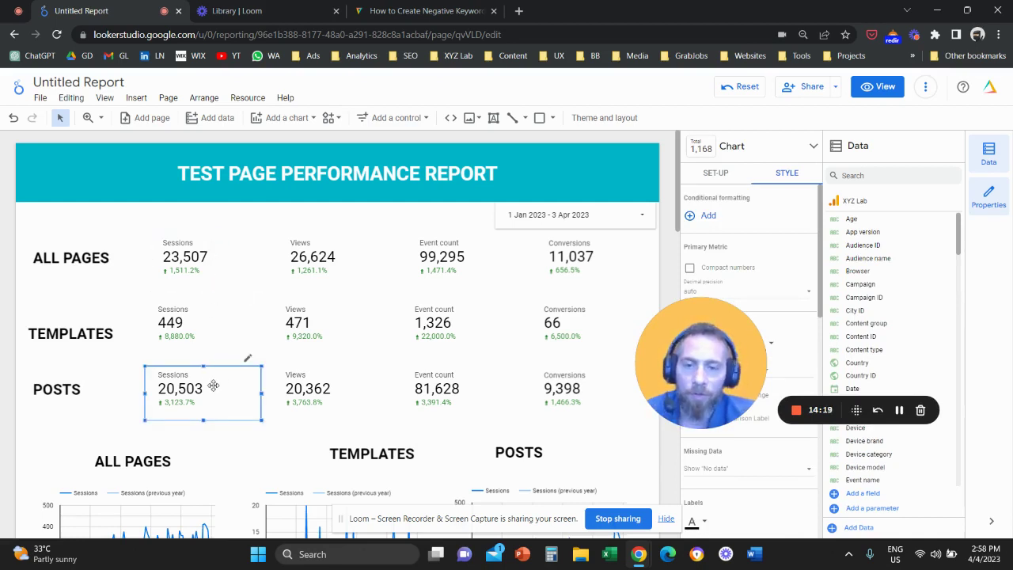
Review the scorecards, Sessions trend charts and the all pages, templates and posts breakdown tables for the chosen date range
scroll(213, 385, down, 3)
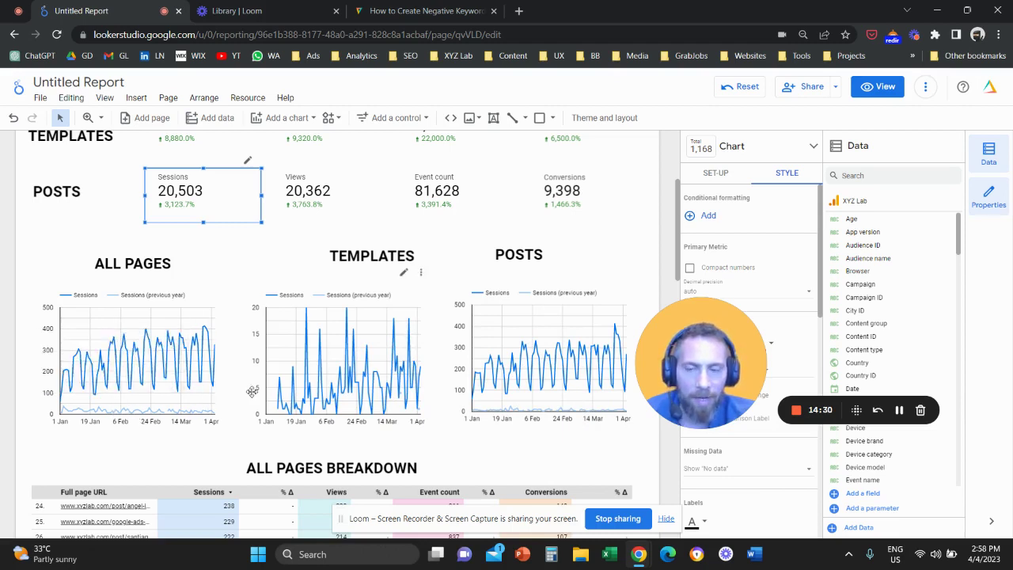
scroll(267, 369, up, 3)
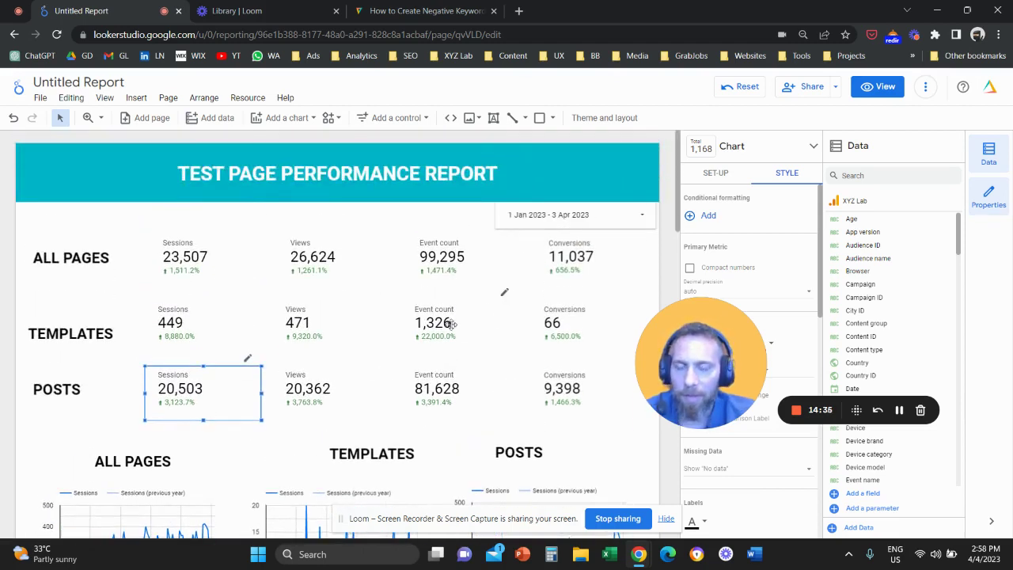
scroll(418, 355, down, 5)
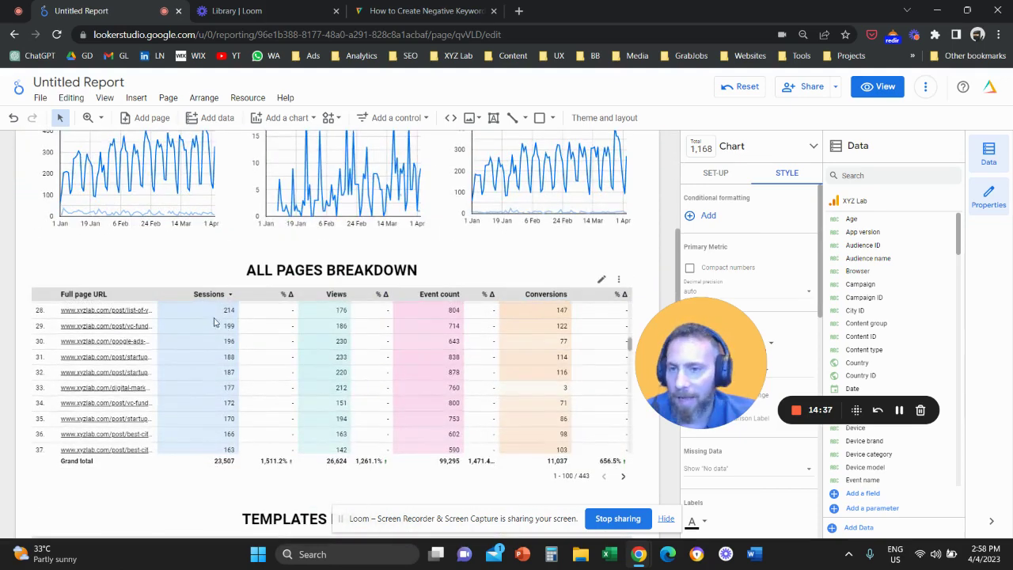
scroll(261, 363, up, 5)
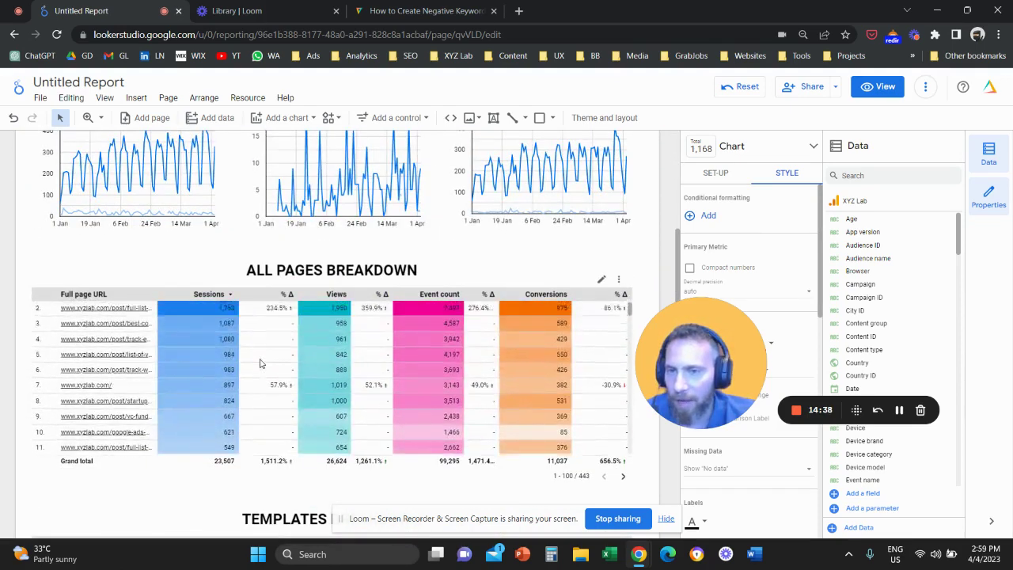
scroll(261, 363, up, 3)
scroll(145, 350, down, 2)
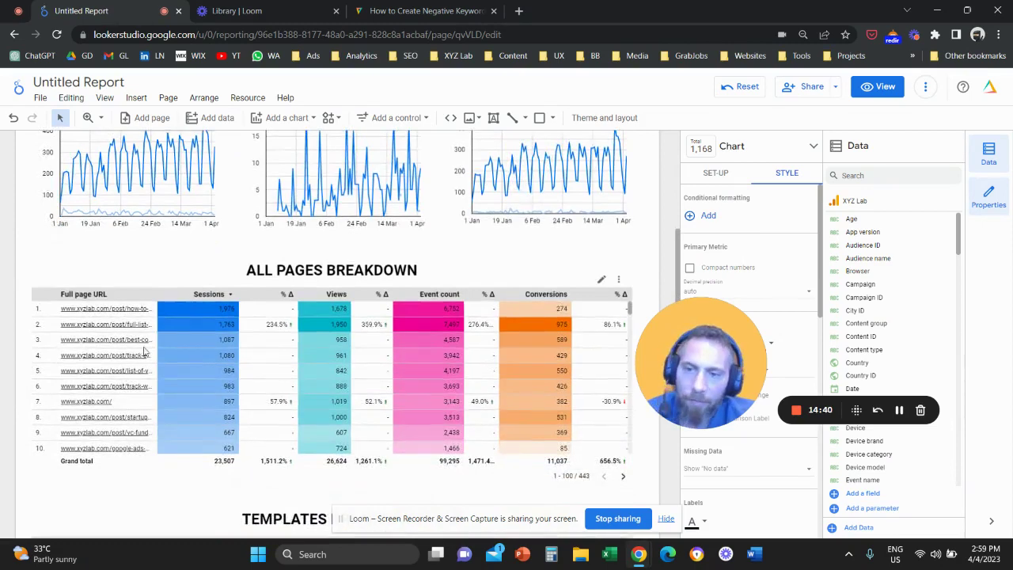
scroll(24, 392, down, 6)
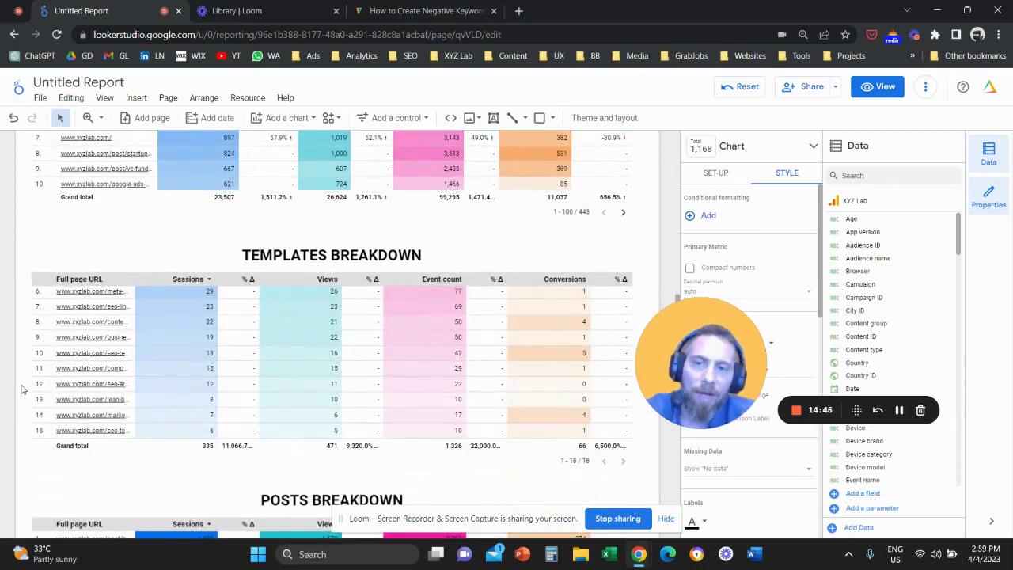
scroll(23, 388, down, 4)
scroll(23, 386, up, 10)
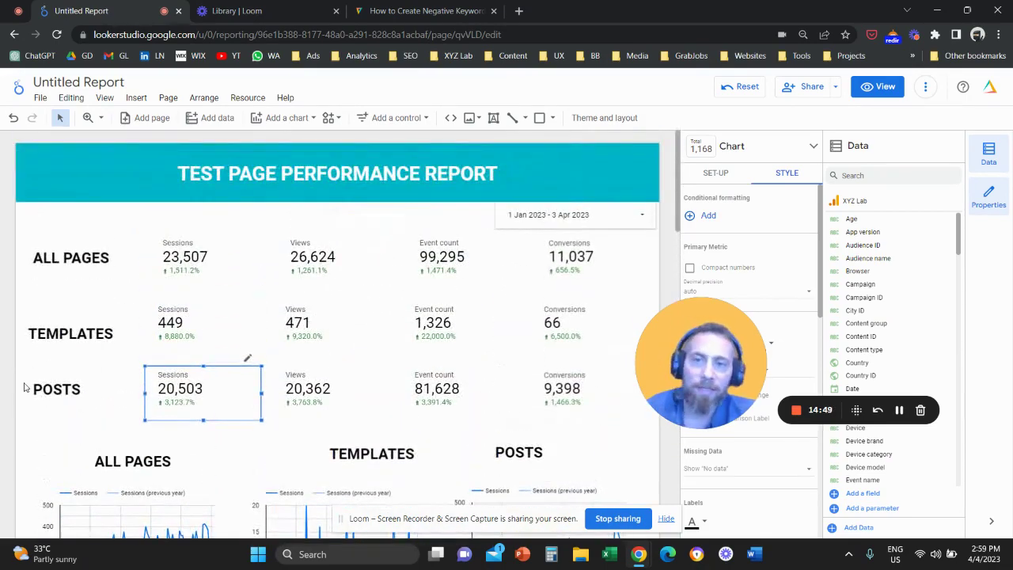
scroll(22, 388, down, 1)
scroll(22, 388, up, 1)
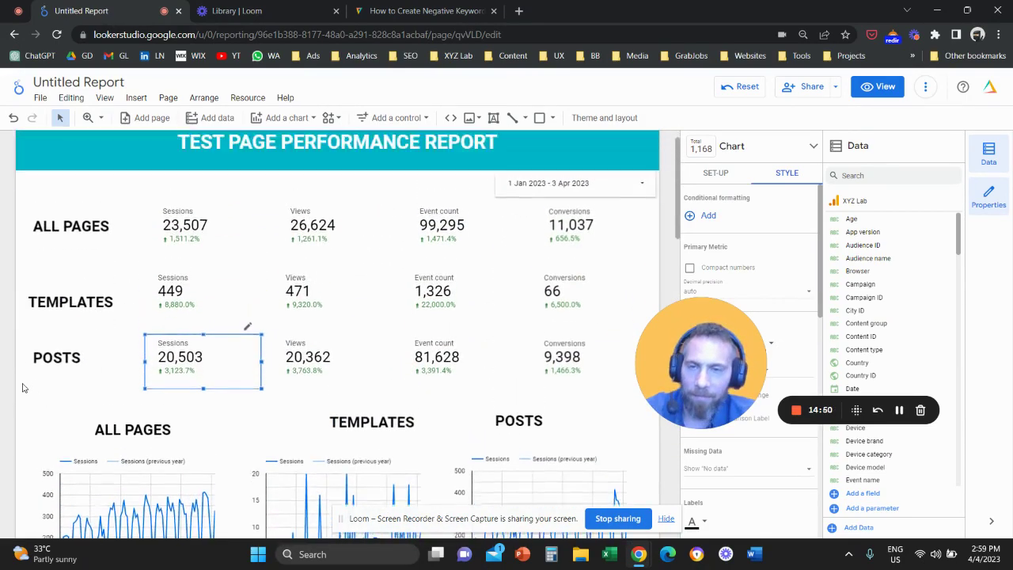